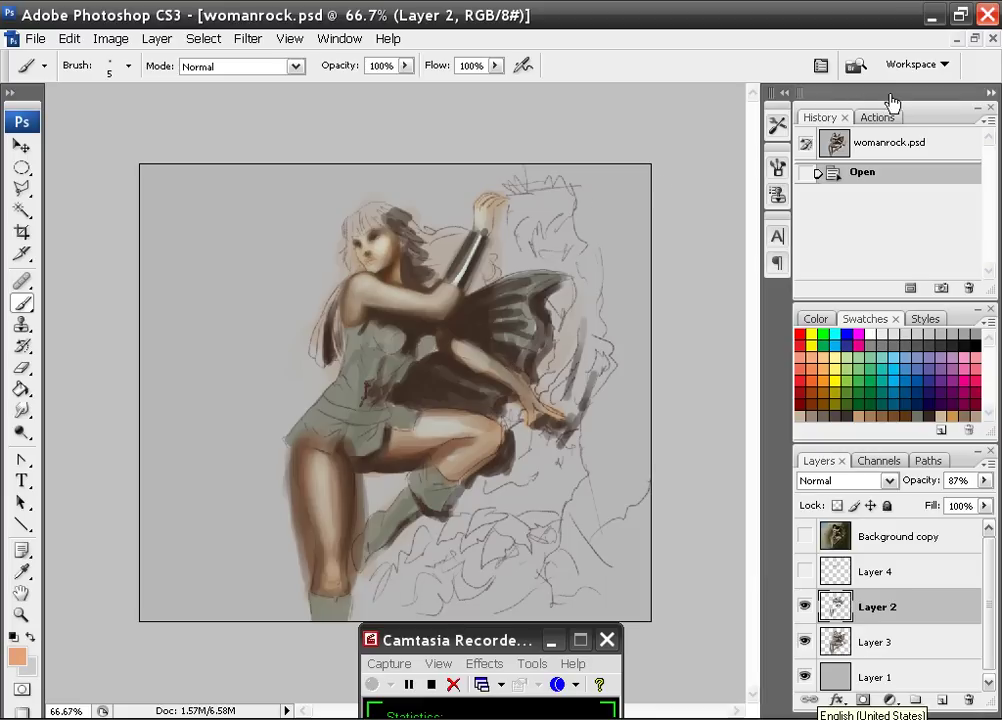
# - Close the group2.psd document and bring the womanrock.psd painting back into full view
pyautogui.click(957, 38)
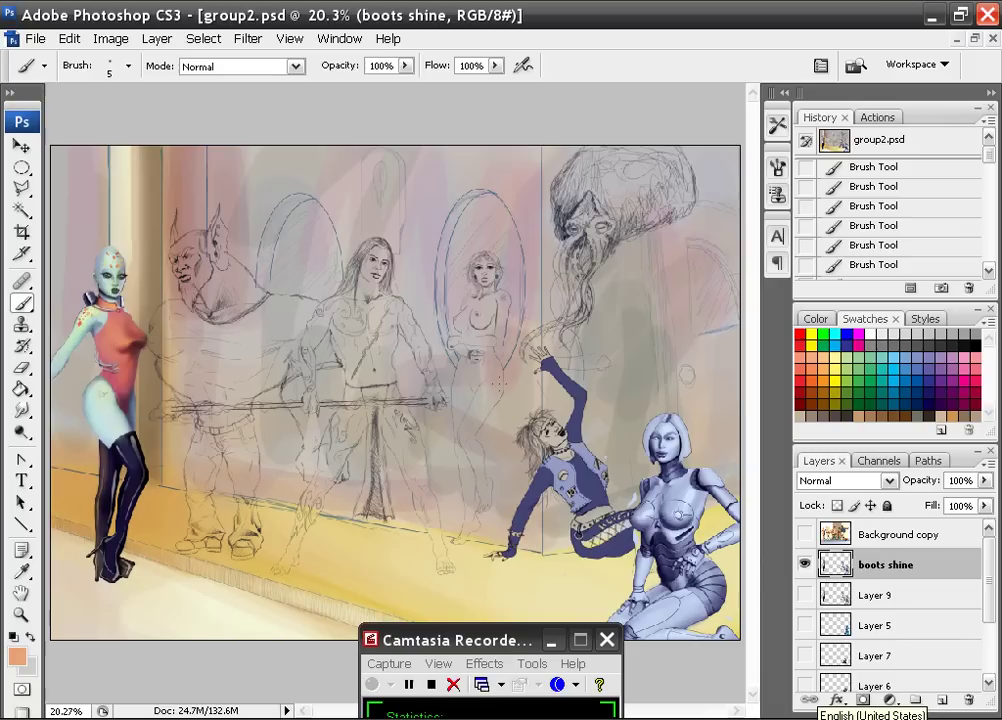
pyautogui.moveTo(468, 645); pyautogui.dragTo(431, 647)
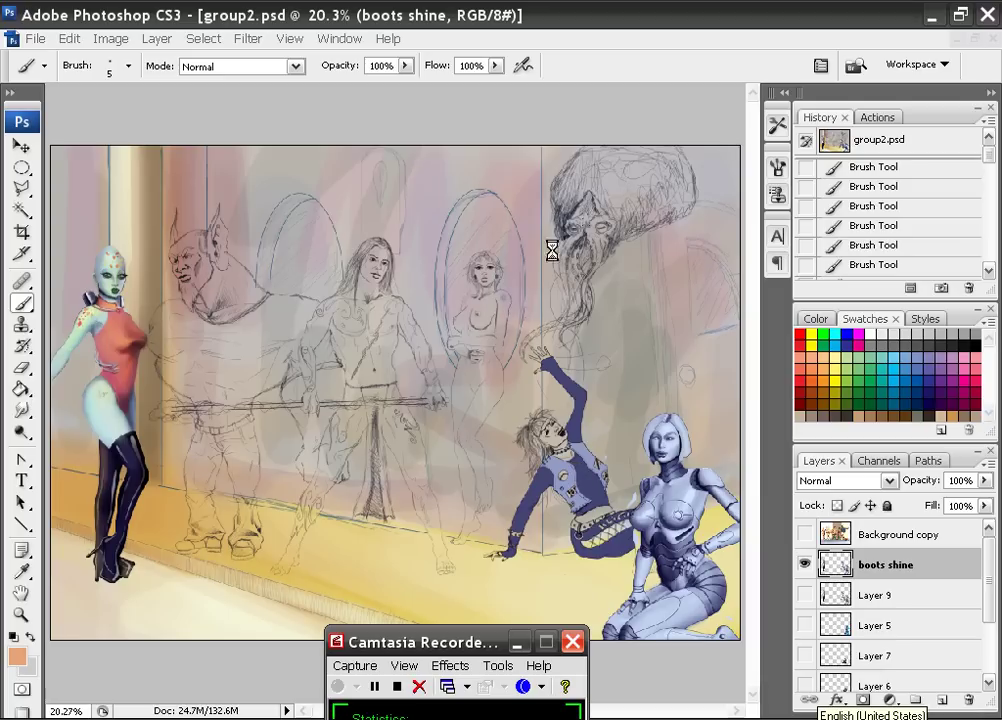
pyautogui.click(35, 40)
pyautogui.click(615, 95)
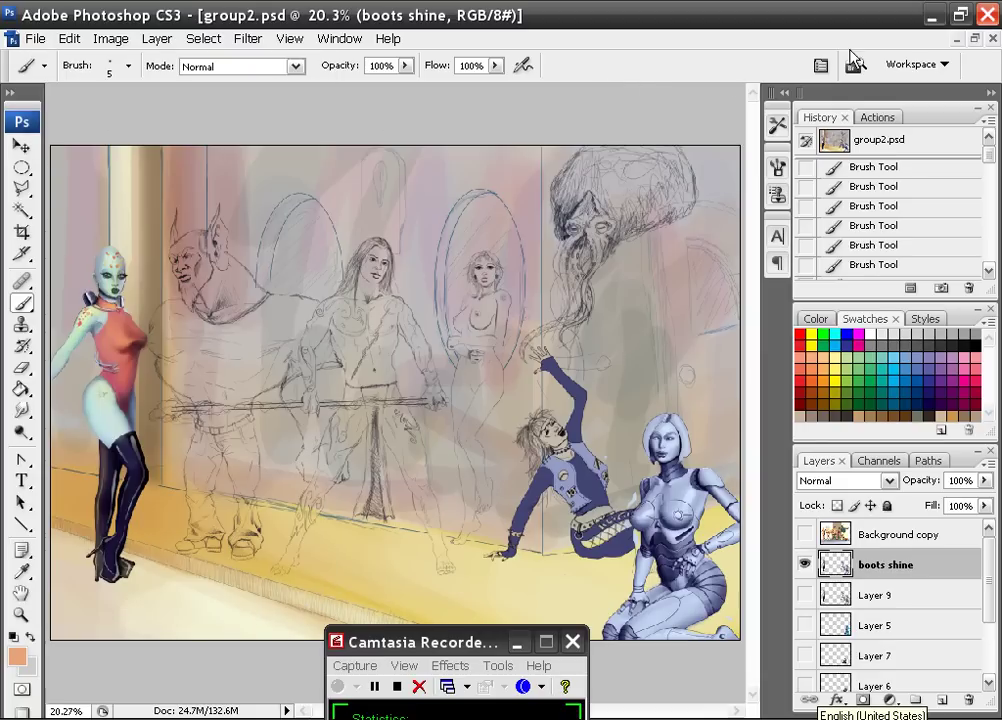
pyautogui.click(993, 39)
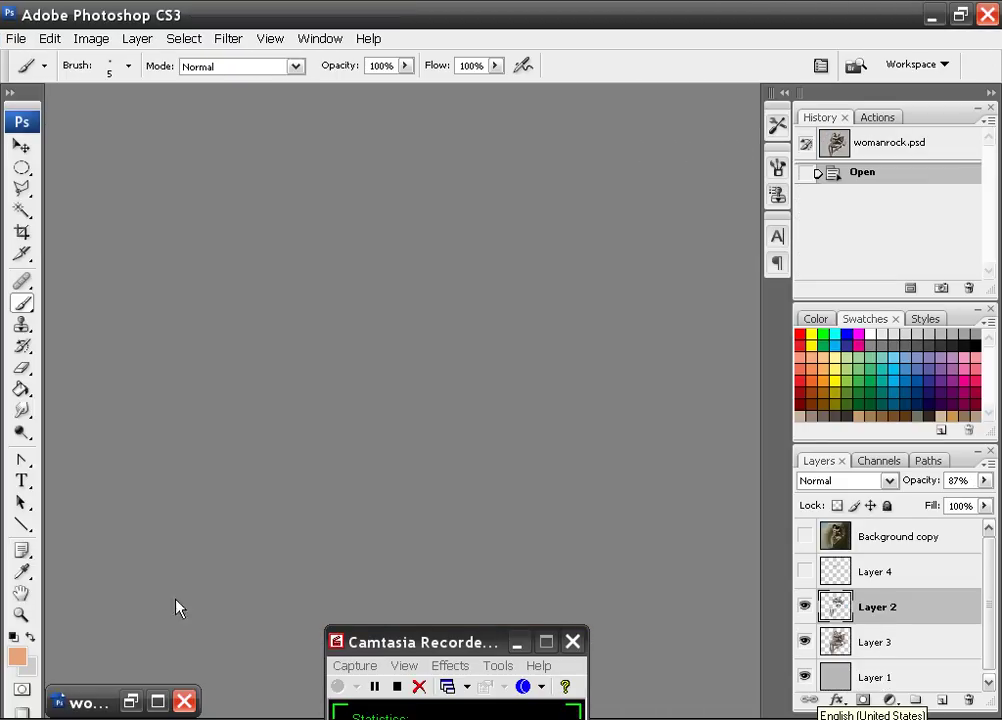
pyautogui.click(155, 702)
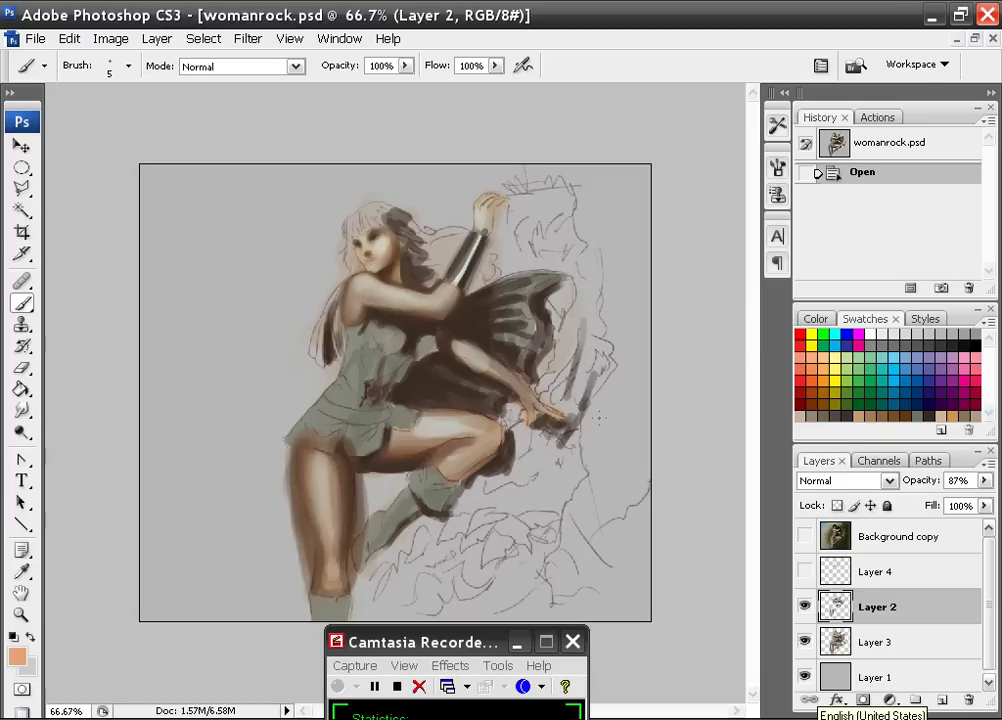
# - On Layer 1, choose the 38 px hard round brush and enlarge its diameter to 93 px
pyautogui.click(876, 677)
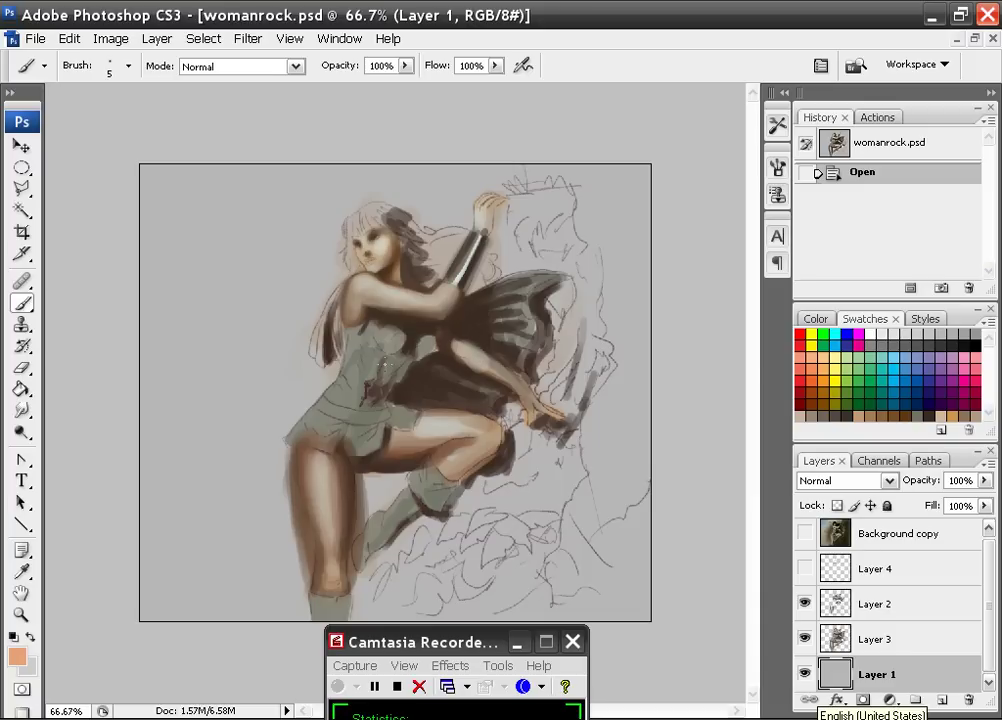
pyautogui.rightClick(383, 366)
pyautogui.click(702, 577)
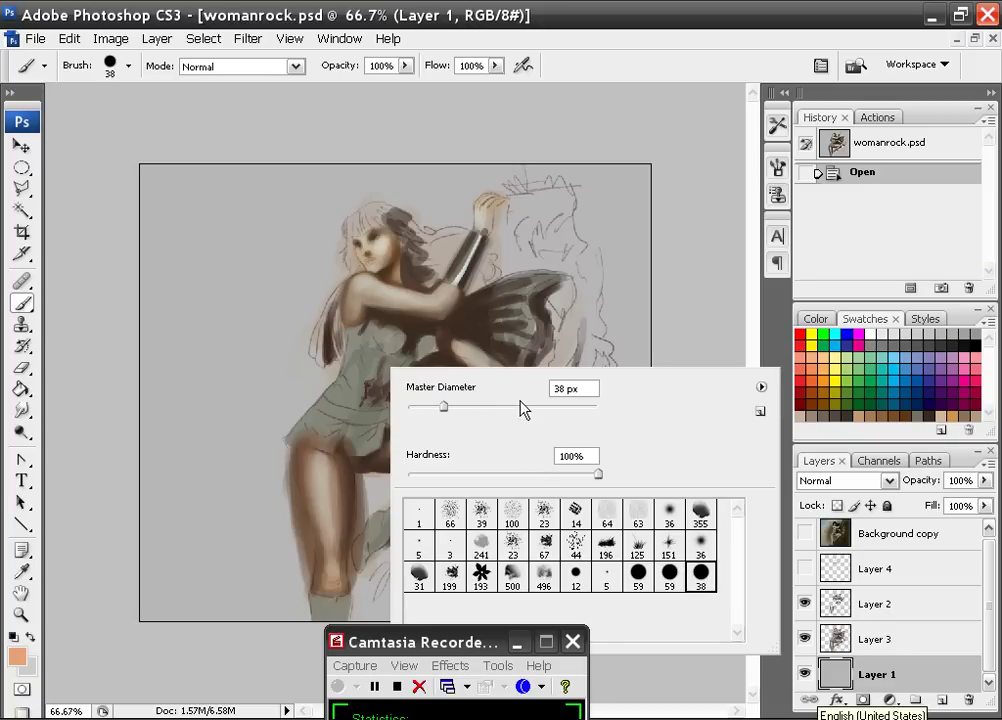
pyautogui.moveTo(443, 407); pyautogui.dragTo(497, 407)
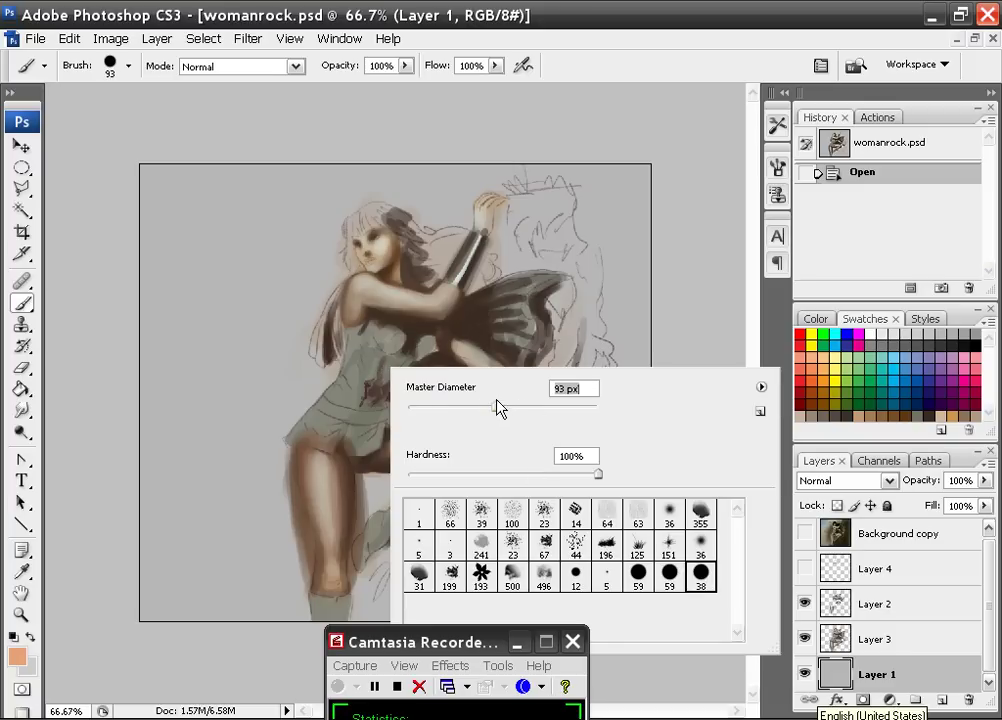
pyautogui.click(634, 24)
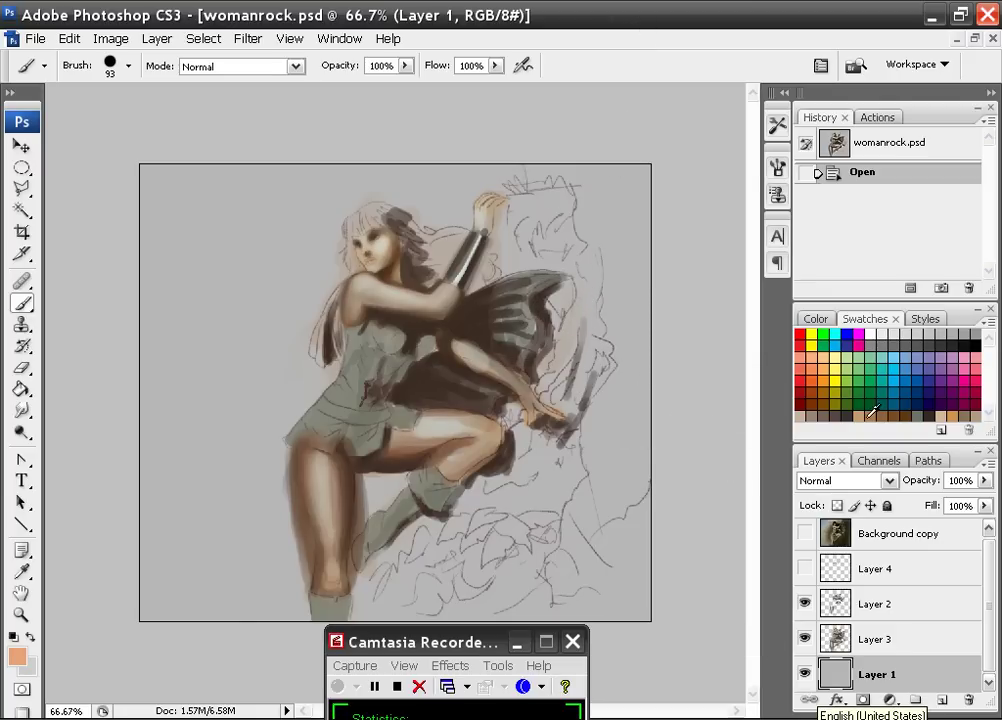
# - Paint orange over the upper-left background, plus broad dark red diagonal strokes behind the figure and across the lower rock area
pyautogui.click(815, 380)
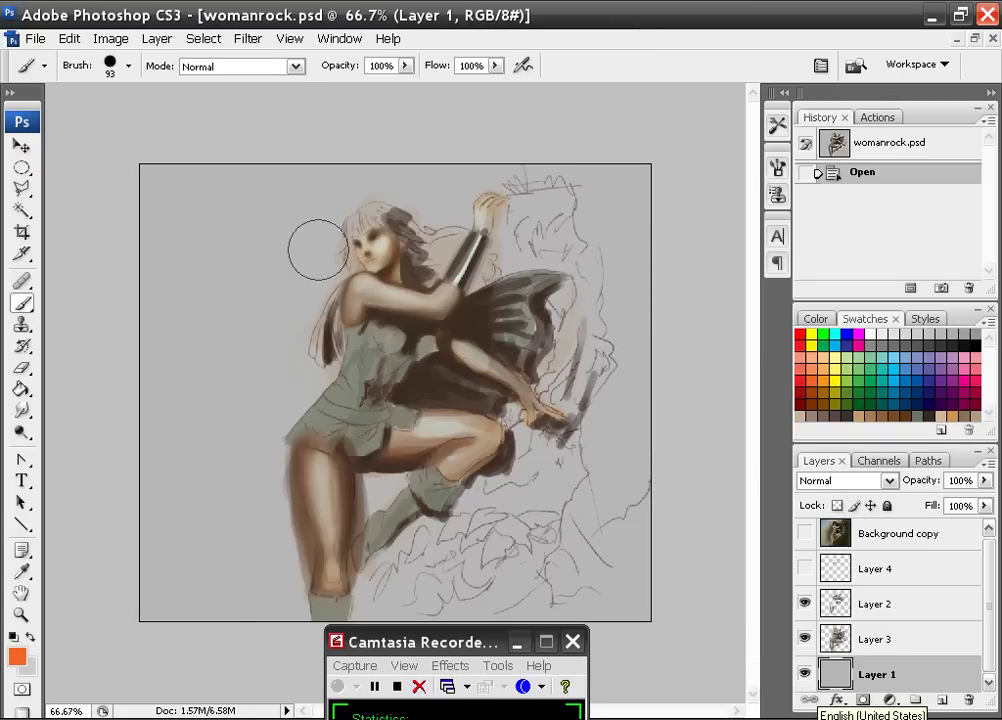
pyautogui.moveTo(250, 273)
pyautogui.mouseDown()
pyautogui.moveTo(268, 194)
pyautogui.moveTo(212, 265)
pyautogui.mouseUp()
pyautogui.moveTo(209, 265)
pyautogui.mouseDown()
pyautogui.moveTo(232, 190)
pyautogui.moveTo(132, 246)
pyautogui.mouseUp()
pyautogui.moveTo(140, 230)
pyautogui.mouseDown()
pyautogui.moveTo(220, 257)
pyautogui.moveTo(239, 306)
pyautogui.moveTo(209, 186)
pyautogui.moveTo(156, 151)
pyautogui.moveTo(229, 131)
pyautogui.moveTo(312, 131)
pyautogui.moveTo(306, 196)
pyautogui.moveTo(163, 460)
pyautogui.mouseUp()
pyautogui.moveTo(304, 125); pyautogui.dragTo(172, 367)
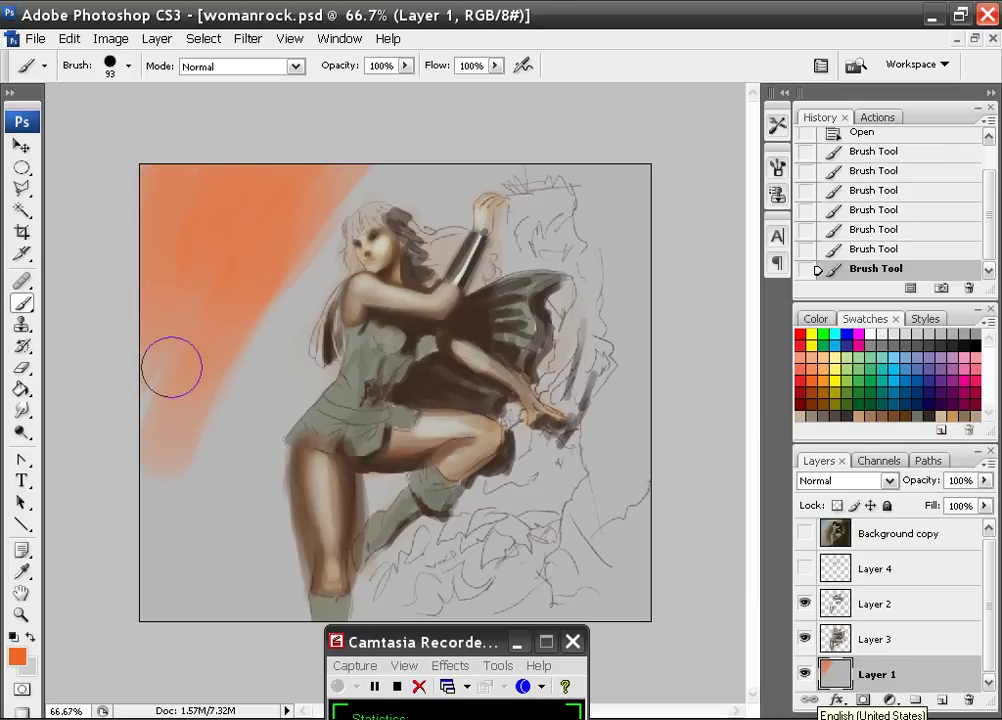
pyautogui.click(808, 397)
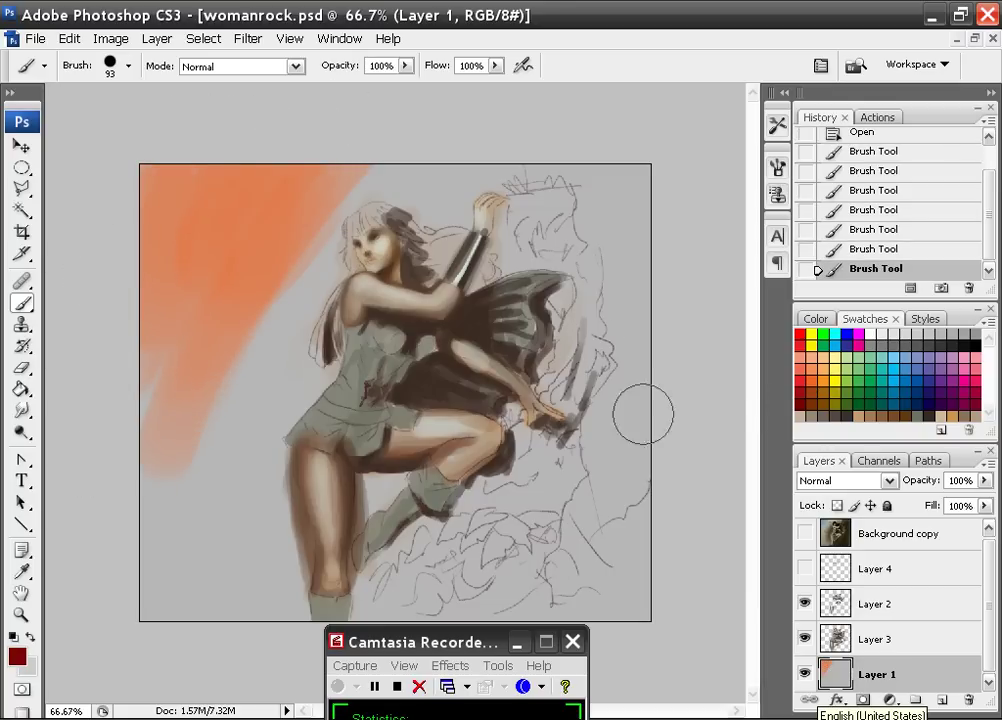
pyautogui.moveTo(520, 520)
pyautogui.mouseDown()
pyautogui.moveTo(380, 586)
pyautogui.moveTo(490, 455)
pyautogui.moveTo(499, 593)
pyautogui.moveTo(398, 559)
pyautogui.moveTo(329, 376)
pyautogui.moveTo(252, 361)
pyautogui.moveTo(178, 470)
pyautogui.mouseUp()
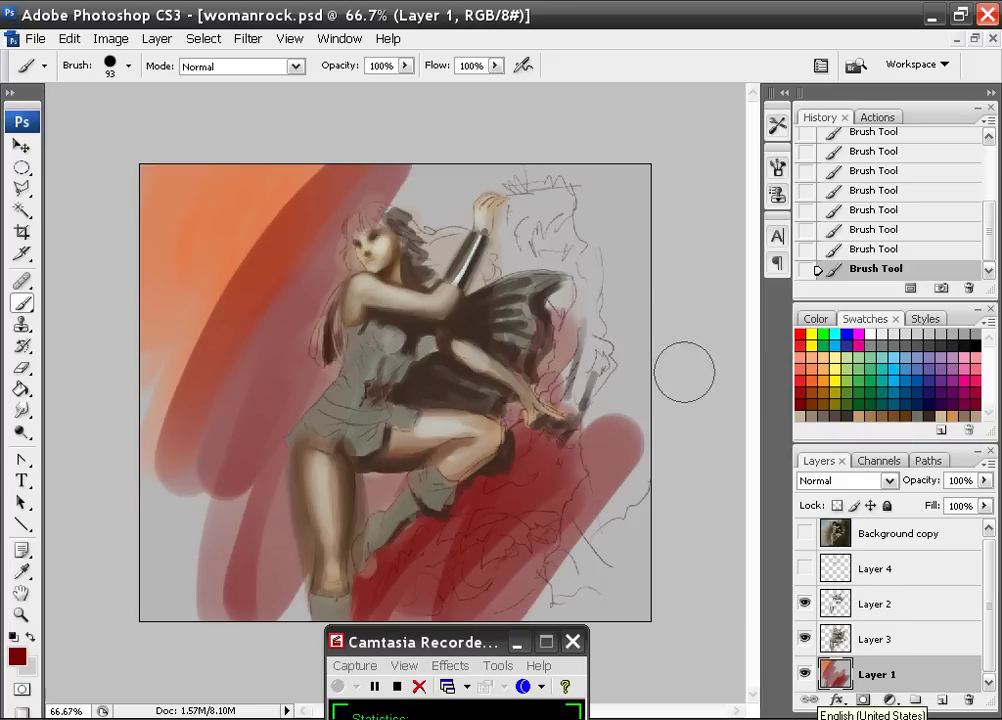
# - Brush blue over the left background and across the sky behind the figure and rock top
pyautogui.click(907, 373)
pyautogui.moveTo(265, 175)
pyautogui.mouseDown()
pyautogui.moveTo(250, 302)
pyautogui.moveTo(190, 409)
pyautogui.mouseUp()
pyautogui.moveTo(340, 168)
pyautogui.mouseDown()
pyautogui.moveTo(291, 427)
pyautogui.moveTo(313, 313)
pyautogui.moveTo(707, 212)
pyautogui.mouseUp()
pyautogui.moveTo(257, 270)
pyautogui.mouseDown()
pyautogui.moveTo(116, 347)
pyautogui.moveTo(200, 420)
pyautogui.moveTo(116, 586)
pyautogui.moveTo(322, 517)
pyautogui.moveTo(235, 400)
pyautogui.mouseUp()
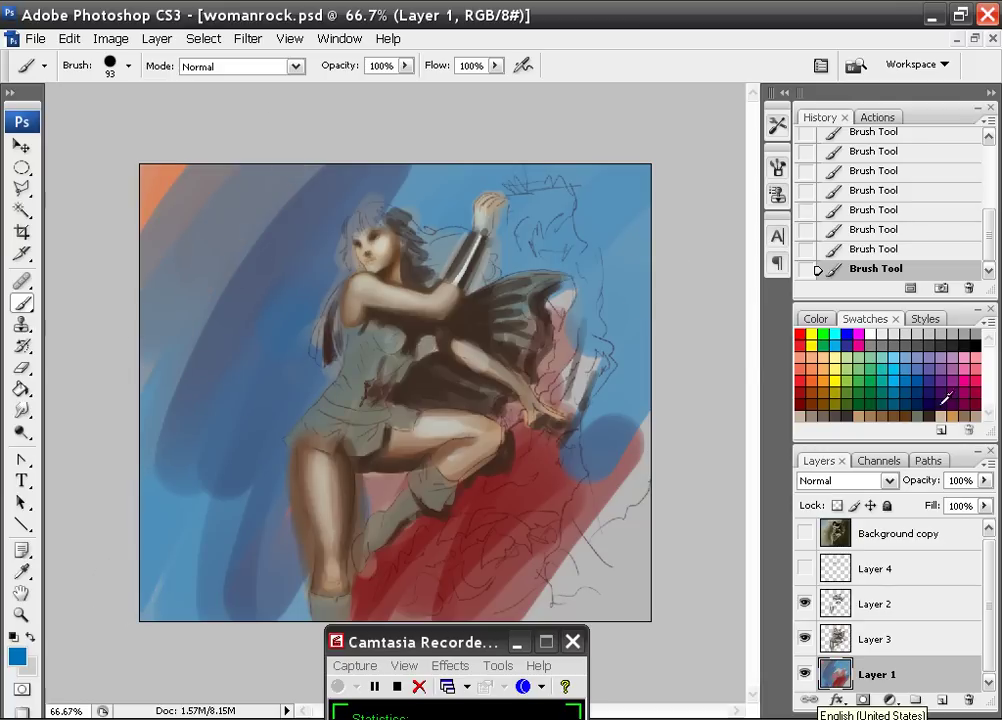
# - Add magenta strokes along the rock on the right and teal strokes over the upper-left background
pyautogui.click(966, 383)
pyautogui.moveTo(626, 447)
pyautogui.mouseDown()
pyautogui.moveTo(645, 250)
pyautogui.moveTo(540, 200)
pyautogui.mouseUp()
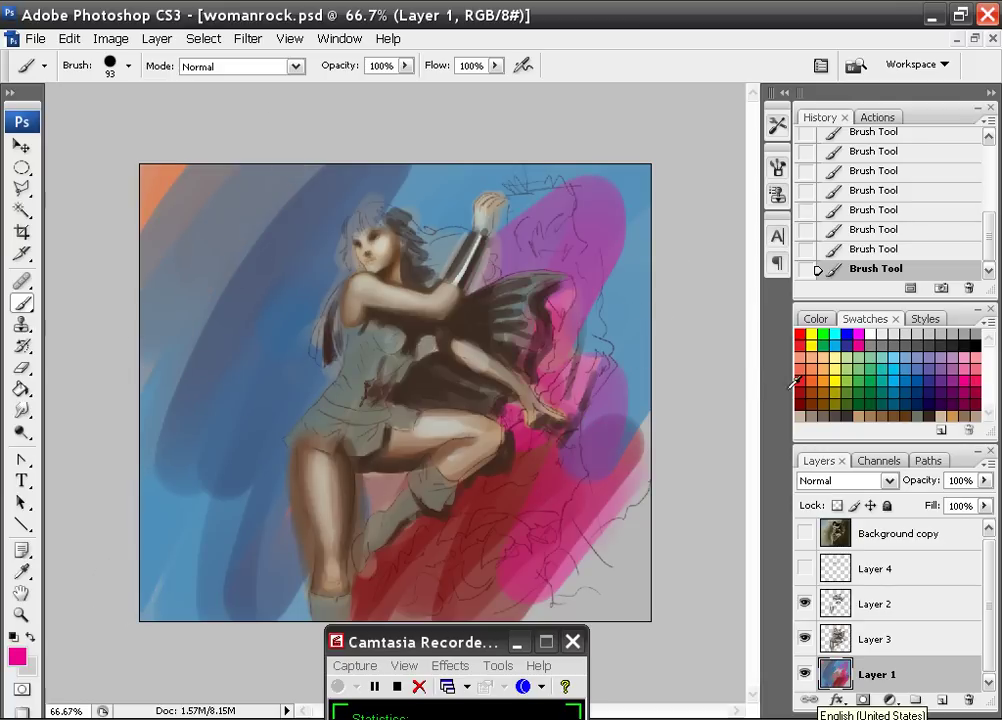
pyautogui.click(895, 383)
pyautogui.moveTo(605, 225)
pyautogui.mouseDown()
pyautogui.moveTo(478, 240)
pyautogui.moveTo(340, 161)
pyautogui.moveTo(215, 415)
pyautogui.moveTo(169, 325)
pyautogui.mouseUp()
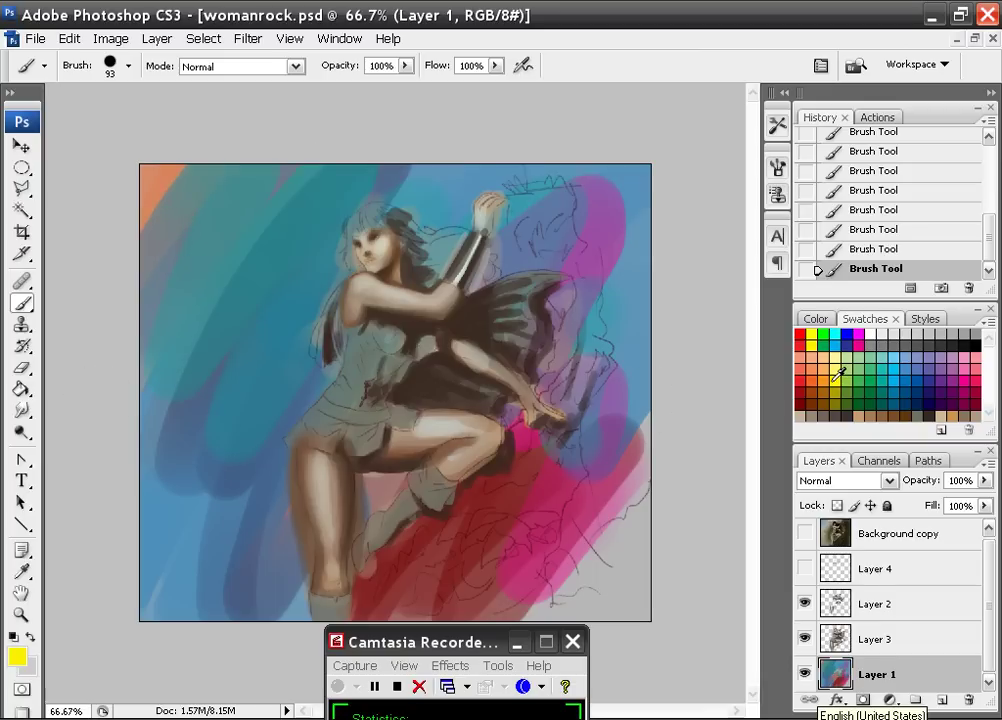
# - Paint yellow over the upper-left background and brush light teal across the left side, behind the raised arm and over the rock
pyautogui.moveTo(230, 300)
pyautogui.mouseDown()
pyautogui.moveTo(298, 140)
pyautogui.moveTo(191, 101)
pyautogui.moveTo(120, 200)
pyautogui.mouseUp()
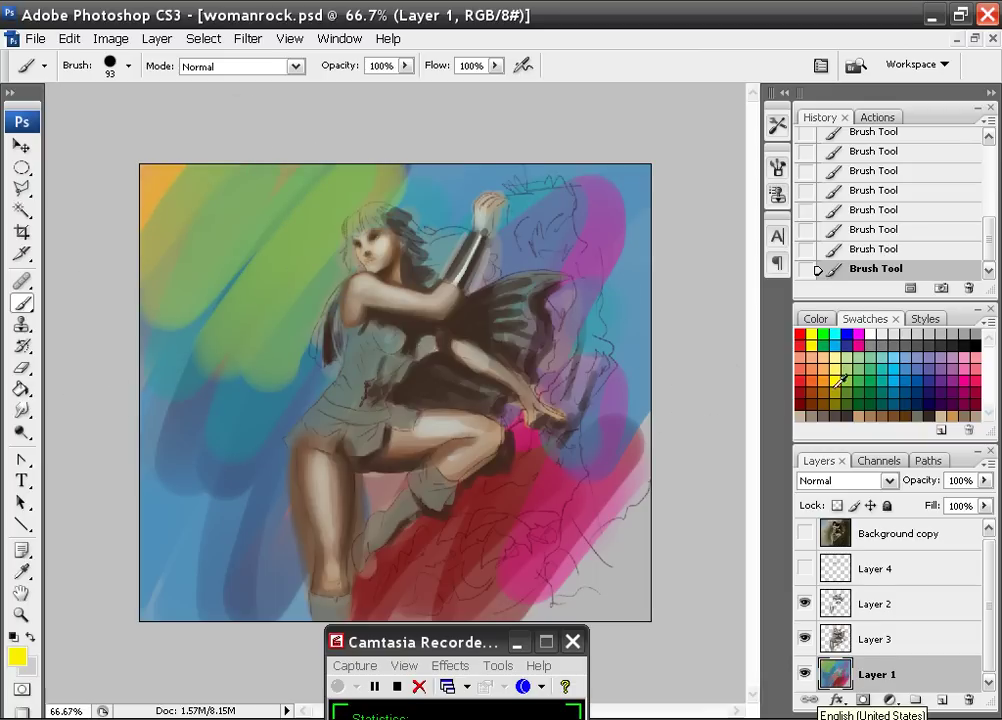
pyautogui.click(887, 355)
pyautogui.moveTo(215, 340)
pyautogui.mouseDown()
pyautogui.moveTo(320, 123)
pyautogui.moveTo(110, 217)
pyautogui.mouseUp()
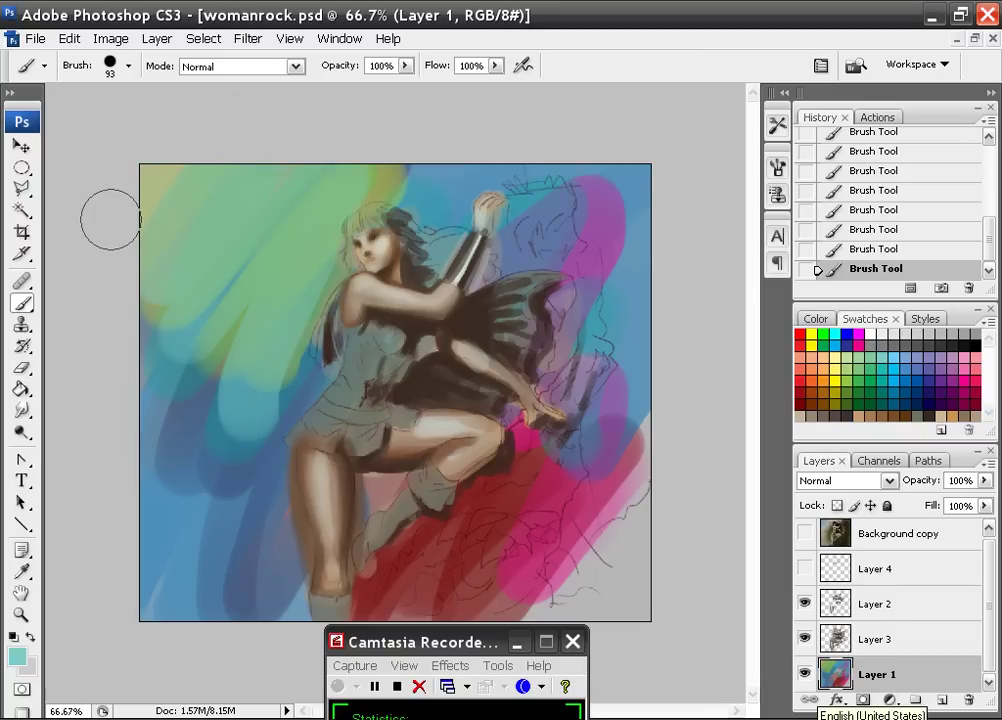
pyautogui.moveTo(170, 324)
pyautogui.mouseDown()
pyautogui.moveTo(222, 336)
pyautogui.moveTo(207, 515)
pyautogui.moveTo(216, 573)
pyautogui.mouseUp()
pyautogui.moveTo(459, 262)
pyautogui.mouseDown()
pyautogui.moveTo(516, 211)
pyautogui.moveTo(560, 240)
pyautogui.mouseUp()
pyautogui.moveTo(457, 546); pyautogui.dragTo(602, 475)
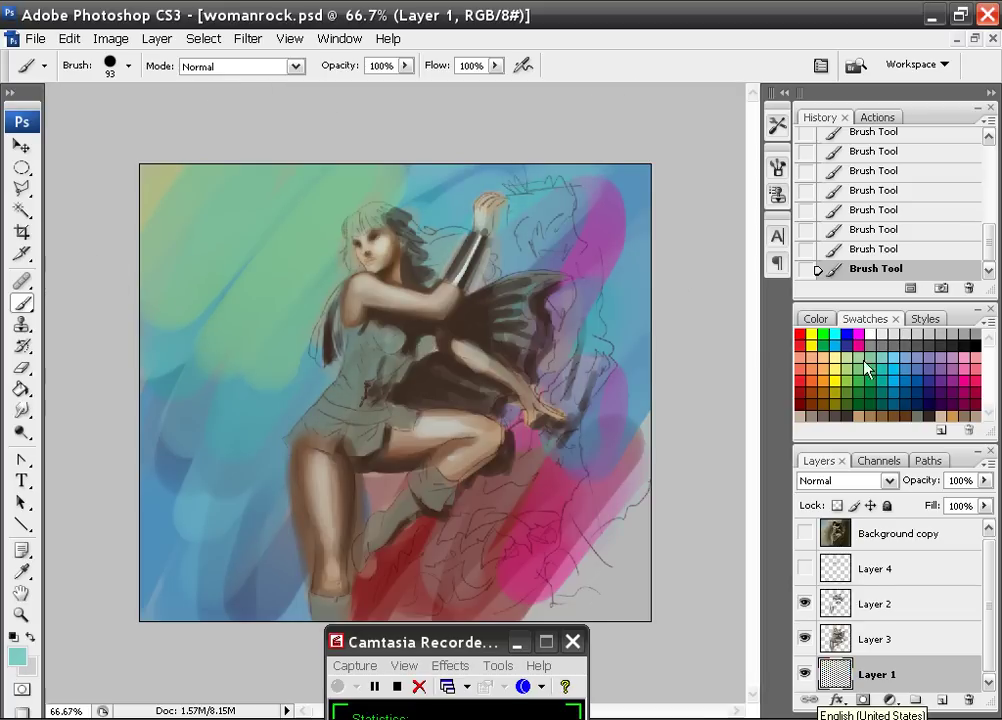
# - Paint brown and dark green strokes over the rock column and the ground at the lower right
pyautogui.click(870, 416)
pyautogui.moveTo(536, 549)
pyautogui.mouseDown()
pyautogui.moveTo(519, 543)
pyautogui.moveTo(530, 369)
pyautogui.moveTo(600, 440)
pyautogui.mouseUp()
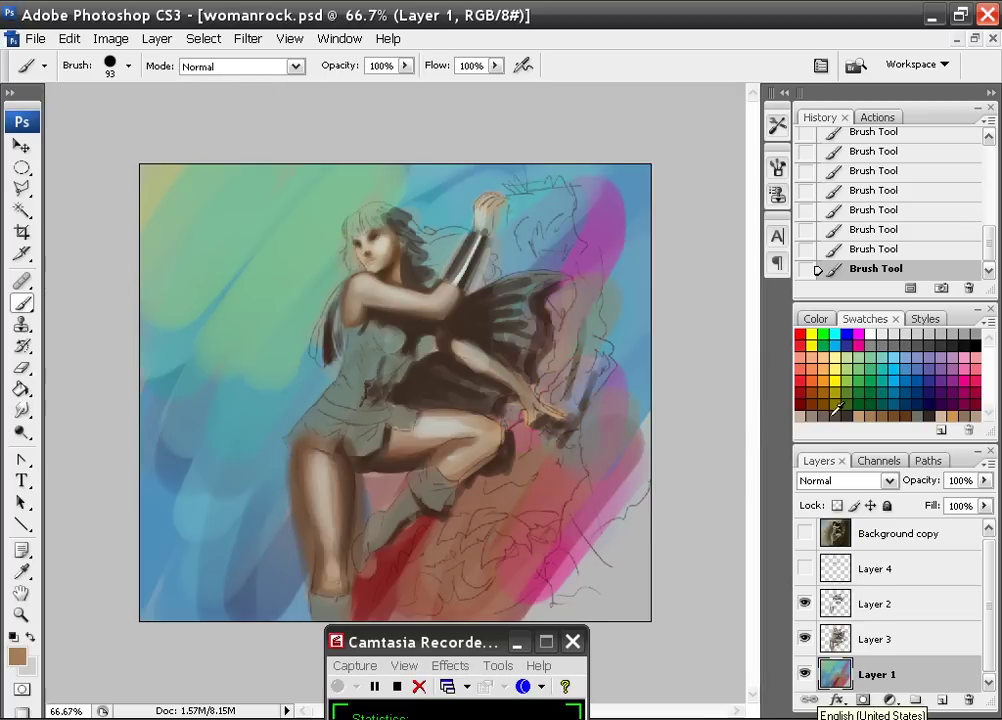
pyautogui.click(866, 402)
pyautogui.moveTo(508, 494)
pyautogui.mouseDown()
pyautogui.moveTo(582, 193)
pyautogui.moveTo(568, 236)
pyautogui.mouseUp()
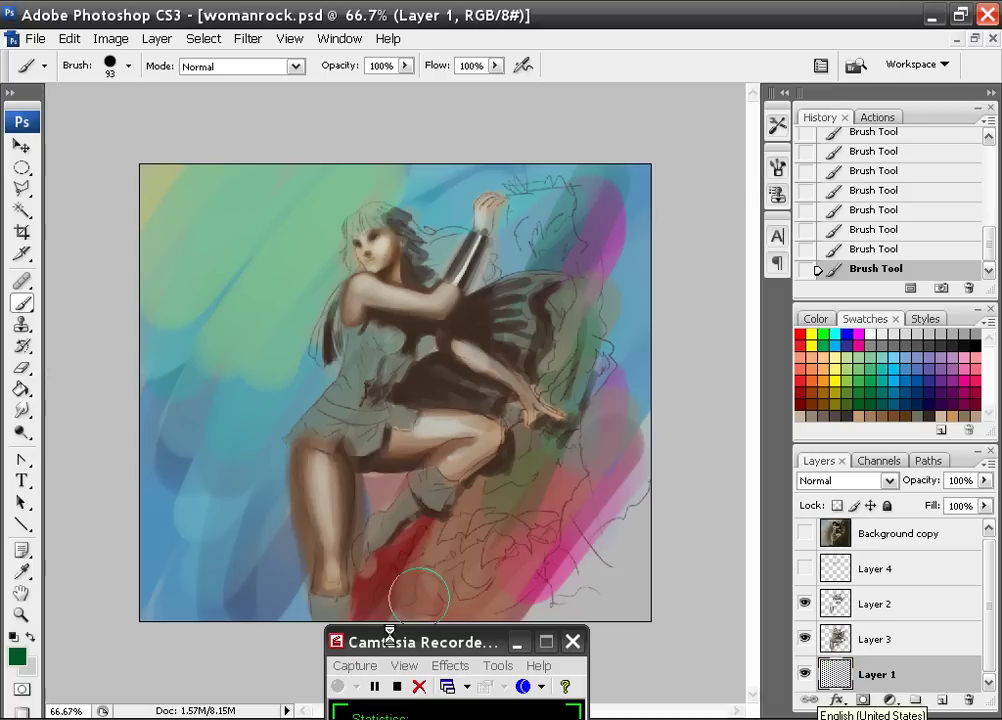
pyautogui.moveTo(490, 575); pyautogui.dragTo(552, 455)
# - Lower the brush opacity to 62% and continue painting dark green over the lower-right background
pyautogui.click(407, 67)
pyautogui.moveTo(411, 86); pyautogui.dragTo(374, 86)
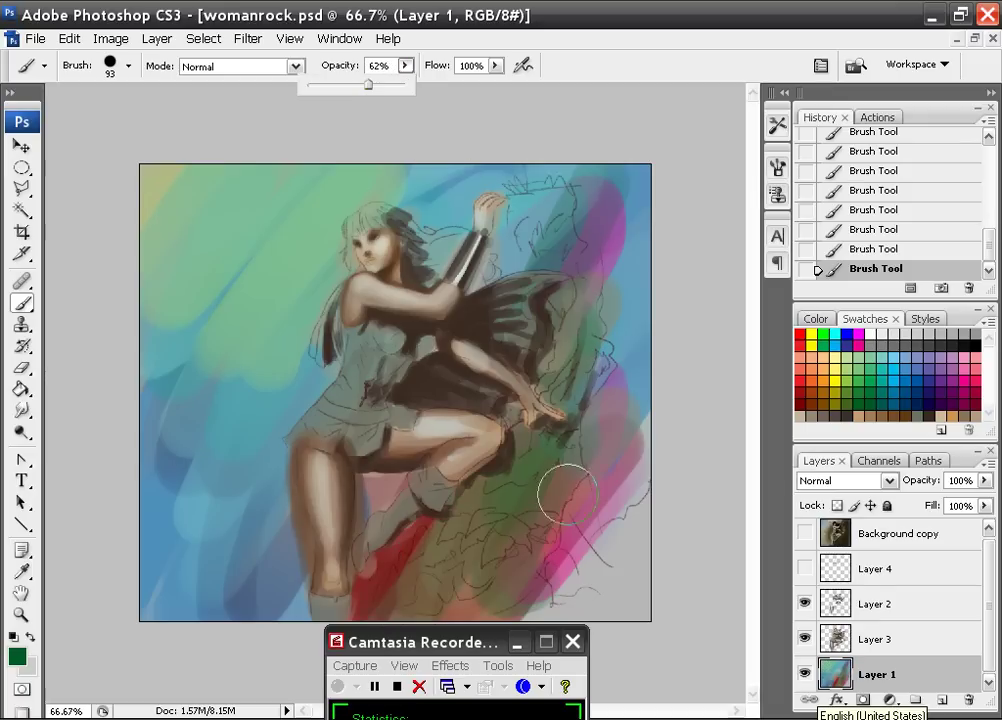
pyautogui.moveTo(564, 494)
pyautogui.mouseDown()
pyautogui.moveTo(474, 556)
pyautogui.moveTo(622, 593)
pyautogui.mouseUp()
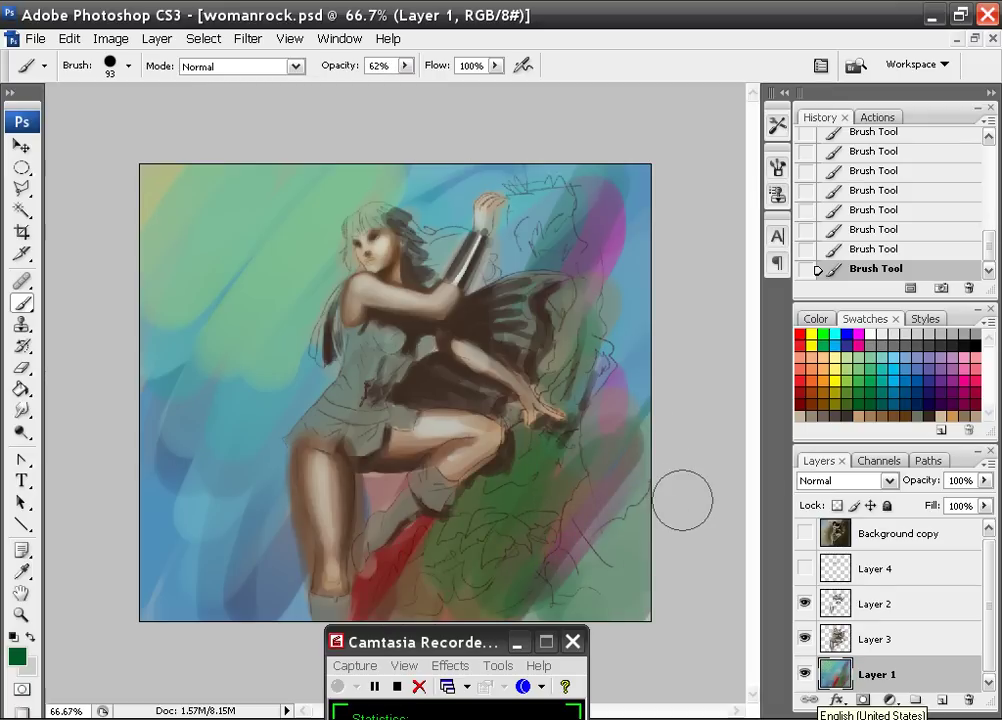
# - Sample the muted blue at the canvas's right edge and blend it over the lower-right background and rock area
pyautogui.keyDown('alt'); pyautogui.click(652, 338); pyautogui.keyUp('alt')
pyautogui.moveTo(610, 455); pyautogui.dragTo(570, 637)
pyautogui.moveTo(601, 516)
pyautogui.mouseDown()
pyautogui.moveTo(586, 463)
pyautogui.moveTo(435, 520)
pyautogui.mouseUp()
pyautogui.moveTo(646, 208); pyautogui.dragTo(565, 300)
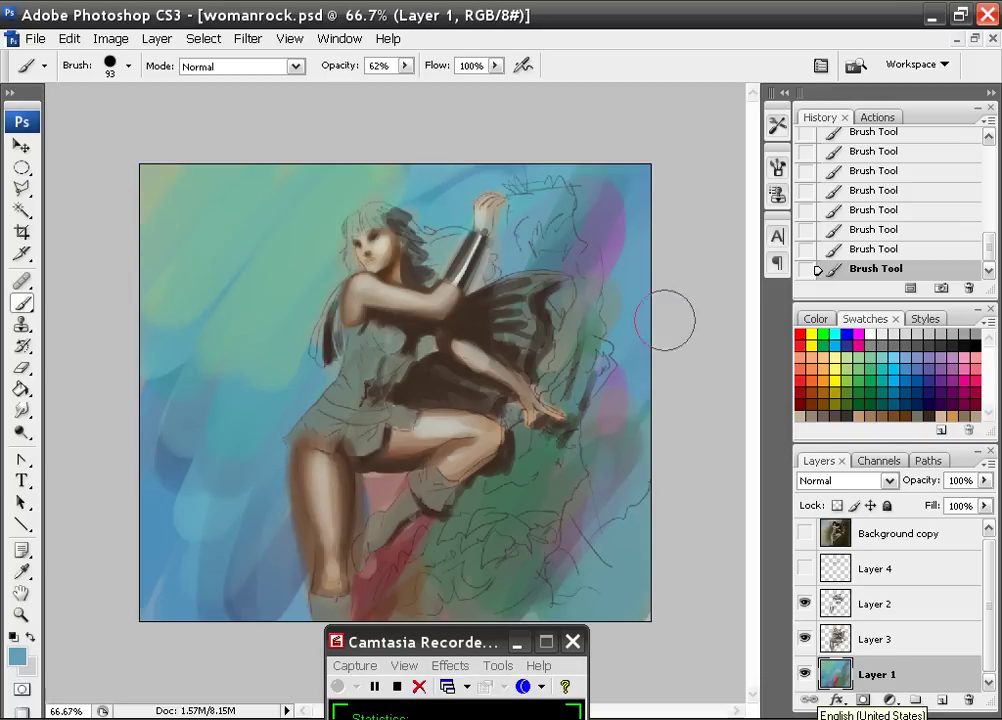
# - Block in the rock with the muted red sampled near the boot, and brush sampled purple down the background to its right
pyautogui.keyDown('alt'); pyautogui.click(394, 541); pyautogui.keyUp('alt')
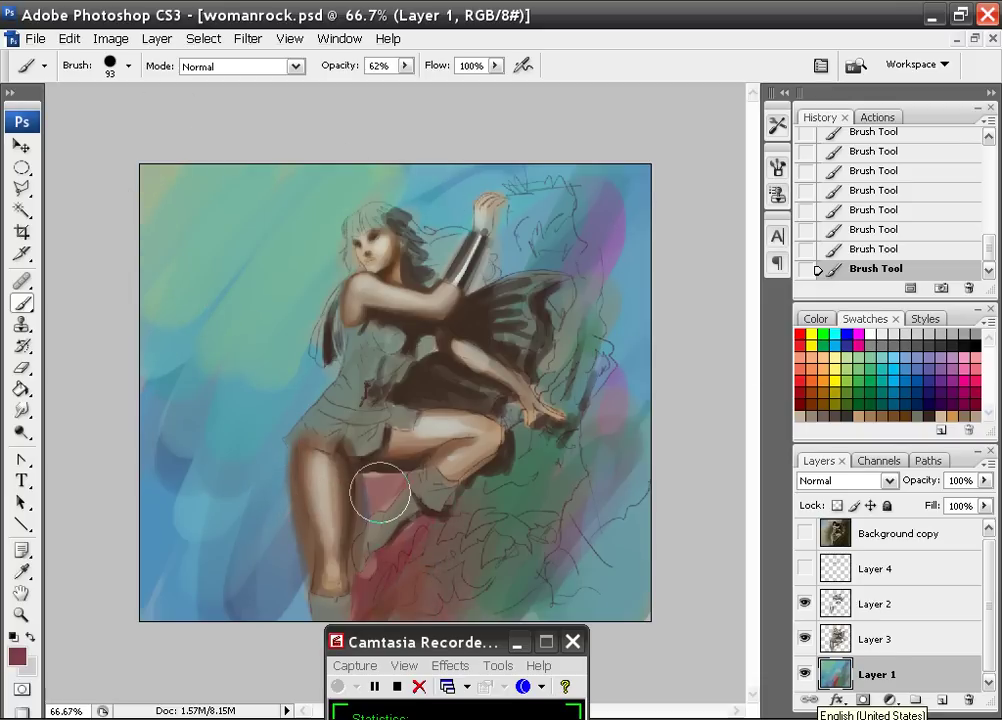
pyautogui.moveTo(380, 492)
pyautogui.mouseDown()
pyautogui.moveTo(451, 600)
pyautogui.moveTo(520, 497)
pyautogui.moveTo(552, 362)
pyautogui.moveTo(576, 250)
pyautogui.moveTo(539, 256)
pyautogui.moveTo(540, 289)
pyautogui.moveTo(540, 220)
pyautogui.moveTo(526, 283)
pyautogui.moveTo(547, 332)
pyautogui.moveTo(562, 340)
pyautogui.moveTo(525, 432)
pyautogui.moveTo(542, 452)
pyautogui.moveTo(484, 510)
pyautogui.moveTo(515, 568)
pyautogui.moveTo(578, 408)
pyautogui.moveTo(543, 249)
pyautogui.moveTo(538, 338)
pyautogui.moveTo(467, 595)
pyautogui.mouseUp()
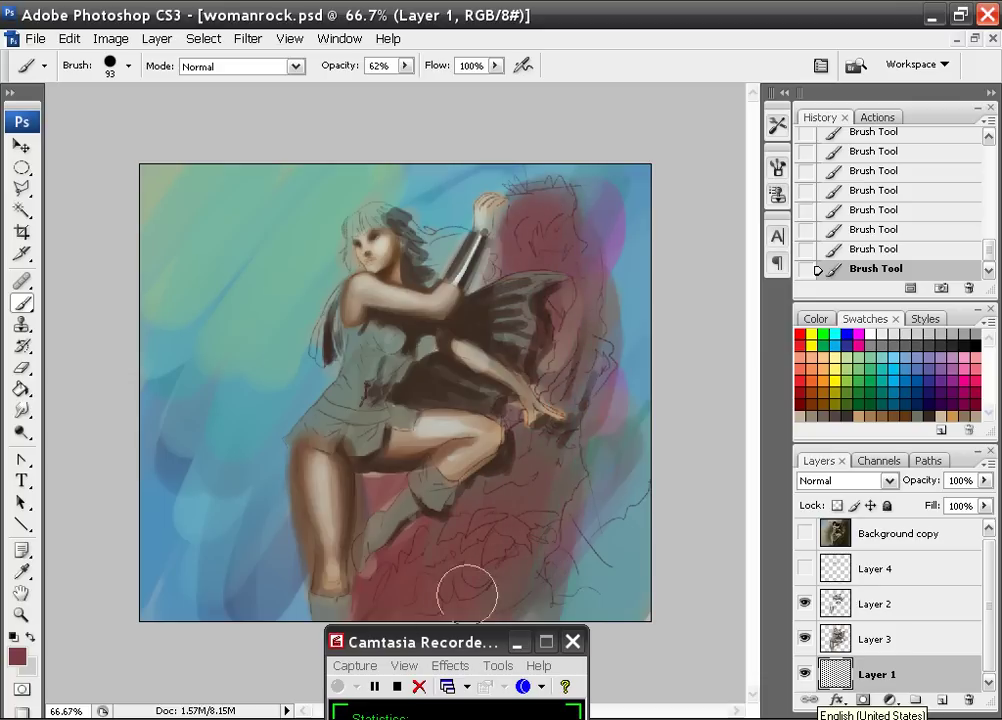
pyautogui.keyDown('alt'); pyautogui.click(630, 232); pyautogui.keyUp('alt')
pyautogui.moveTo(606, 206); pyautogui.dragTo(622, 595)
# - Blend the left background around the figure with softer strokes in green and blue tones sampled from the painting
pyautogui.keyDown('alt'); pyautogui.click(327, 216); pyautogui.keyUp('alt')
pyautogui.moveTo(387, 210)
pyautogui.mouseDown()
pyautogui.moveTo(439, 153)
pyautogui.moveTo(133, 297)
pyautogui.moveTo(228, 275)
pyautogui.moveTo(174, 436)
pyautogui.mouseUp()
pyautogui.keyDown('alt'); pyautogui.click(227, 526); pyautogui.keyUp('alt')
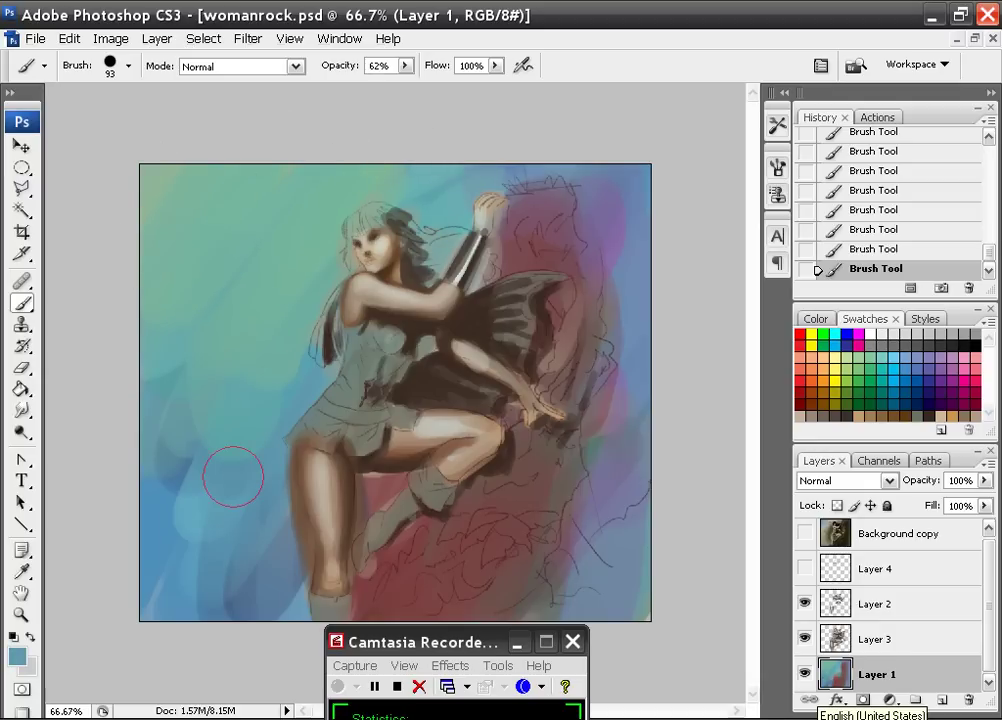
pyautogui.moveTo(270, 582)
pyautogui.mouseDown()
pyautogui.moveTo(241, 575)
pyautogui.moveTo(201, 526)
pyautogui.moveTo(265, 621)
pyautogui.moveTo(246, 291)
pyautogui.moveTo(315, 195)
pyautogui.moveTo(312, 245)
pyautogui.mouseUp()
pyautogui.keyDown('alt'); pyautogui.click(236, 620); pyautogui.keyUp('alt')
pyautogui.keyDown('alt'); pyautogui.click(234, 376); pyautogui.keyUp('alt')
pyautogui.moveTo(240, 290); pyautogui.dragTo(175, 174)
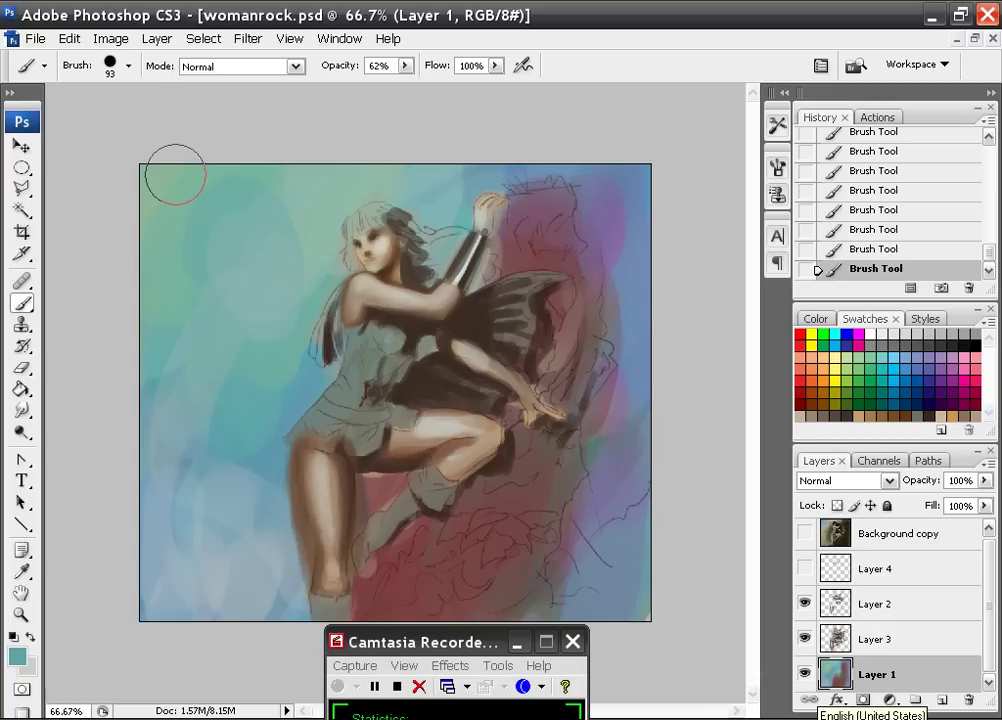
# - Brush sampled greyish blue over the rock's right side and dark purple into the shadows behind the leg and wing
pyautogui.keyDown('alt'); pyautogui.click(570, 578); pyautogui.keyUp('alt')
pyautogui.moveTo(527, 586); pyautogui.dragTo(538, 491)
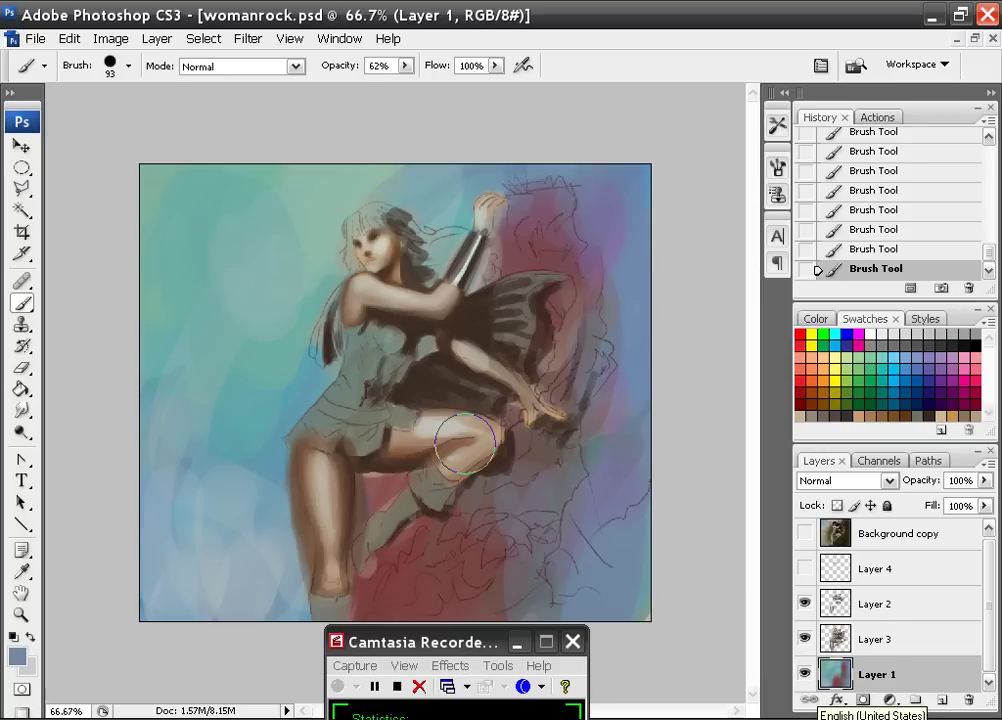
pyautogui.click(935, 405)
pyautogui.moveTo(436, 588)
pyautogui.mouseDown()
pyautogui.moveTo(459, 537)
pyautogui.moveTo(416, 551)
pyautogui.moveTo(377, 604)
pyautogui.moveTo(380, 546)
pyautogui.mouseUp()
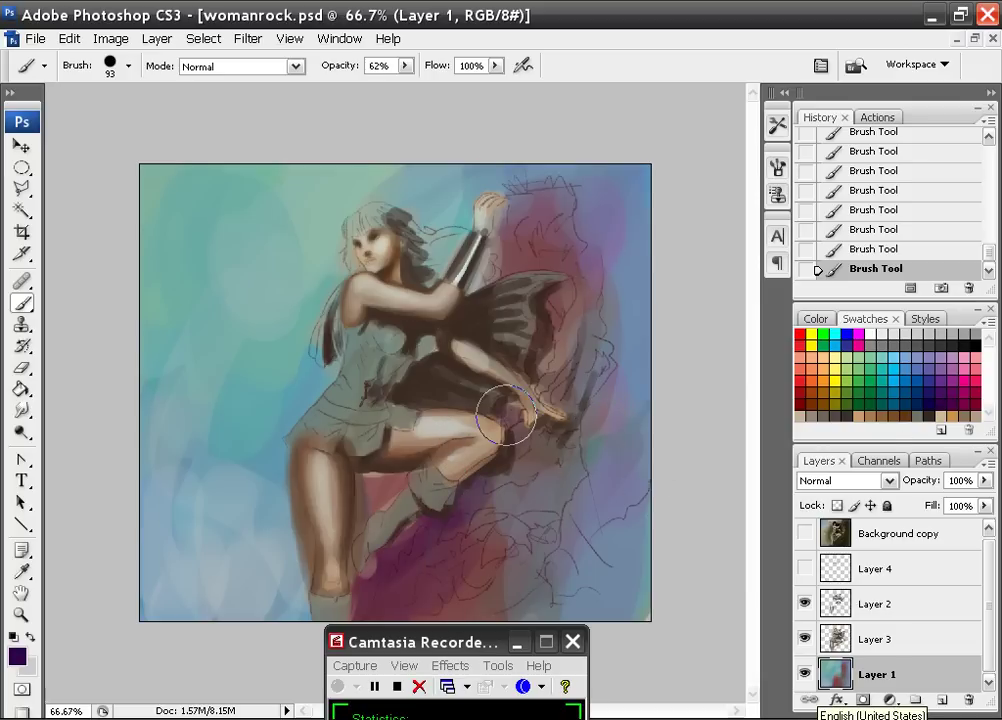
pyautogui.moveTo(506, 415)
pyautogui.mouseDown()
pyautogui.moveTo(529, 268)
pyautogui.moveTo(509, 252)
pyautogui.moveTo(475, 484)
pyautogui.moveTo(383, 493)
pyautogui.moveTo(476, 503)
pyautogui.mouseUp()
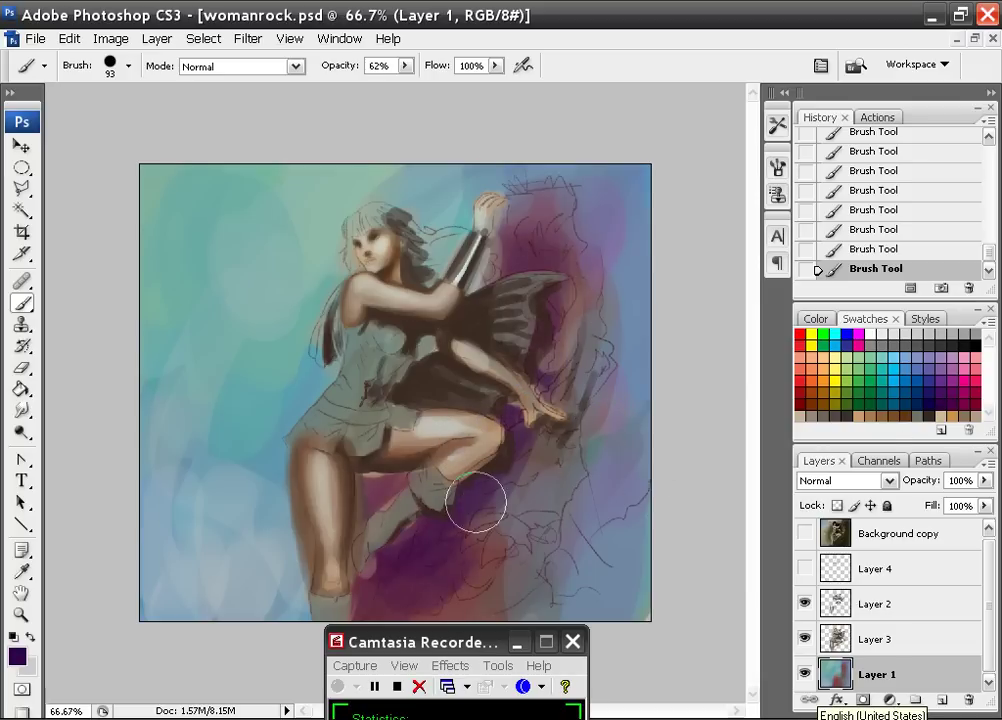
# - Paint bright blue highlights on the rock column beside the wing and on the rocks below the bent knee
pyautogui.click(899, 385)
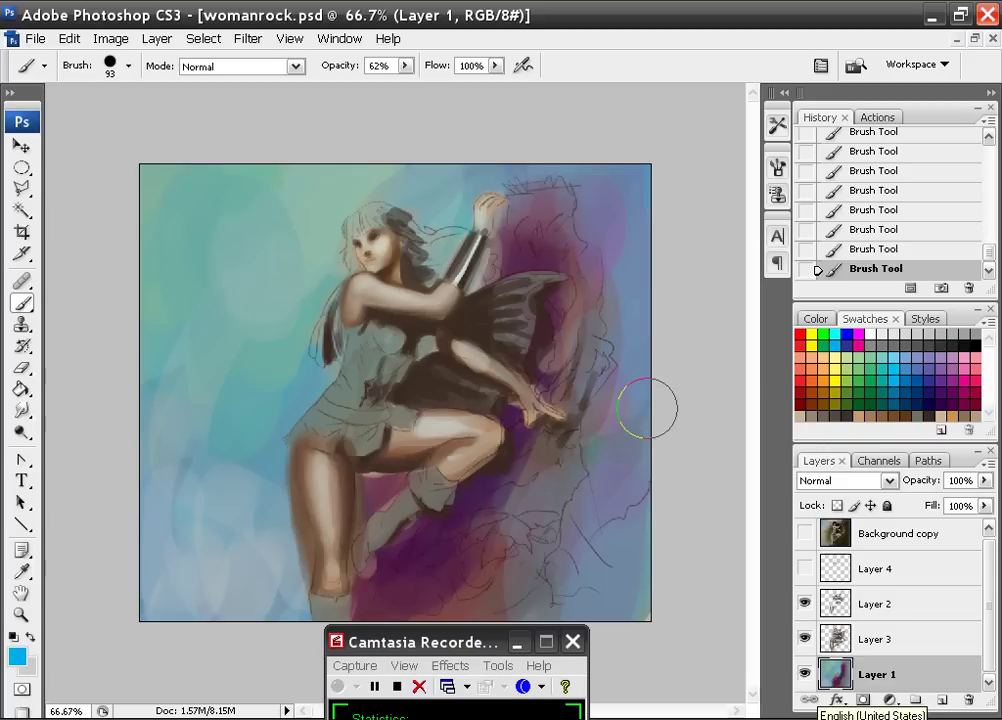
pyautogui.moveTo(556, 290)
pyautogui.mouseDown()
pyautogui.moveTo(552, 228)
pyautogui.moveTo(557, 373)
pyautogui.moveTo(531, 435)
pyautogui.mouseUp()
pyautogui.moveTo(480, 548)
pyautogui.mouseDown()
pyautogui.moveTo(549, 375)
pyautogui.moveTo(597, 173)
pyautogui.moveTo(593, 410)
pyautogui.moveTo(507, 515)
pyautogui.moveTo(598, 523)
pyautogui.moveTo(541, 542)
pyautogui.moveTo(578, 400)
pyautogui.mouseUp()
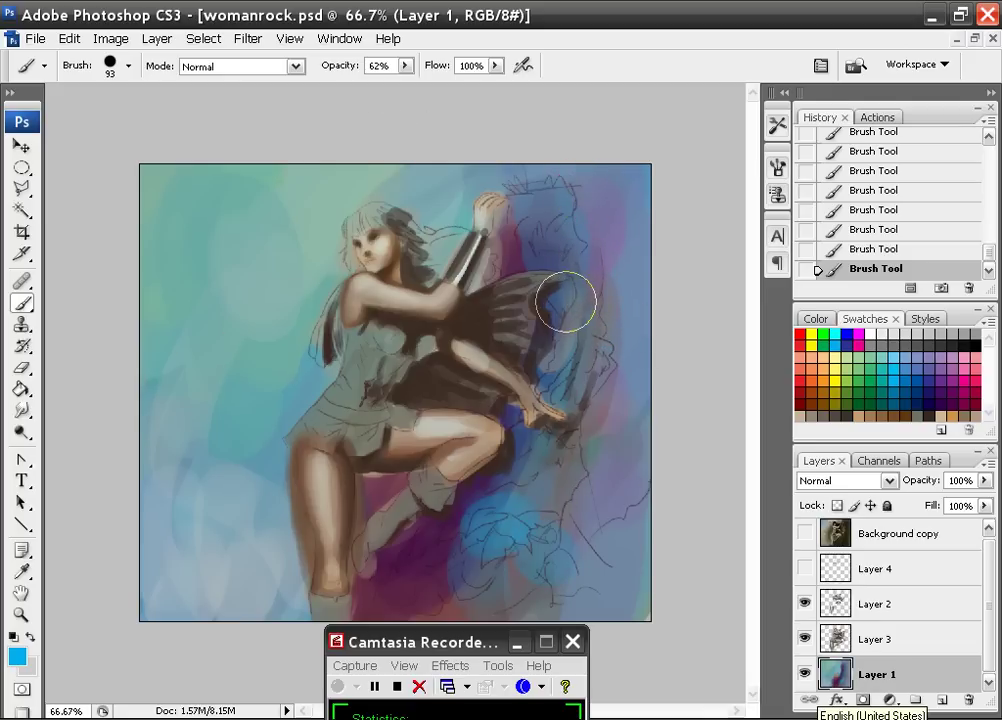
# - Examine the skirt and legs up close, comparing the painting with Layer 2 and Layer 3 hidden and shown
pyautogui.hotkey('ctrl', '+')
pyautogui.hotkey('ctrl', '+')
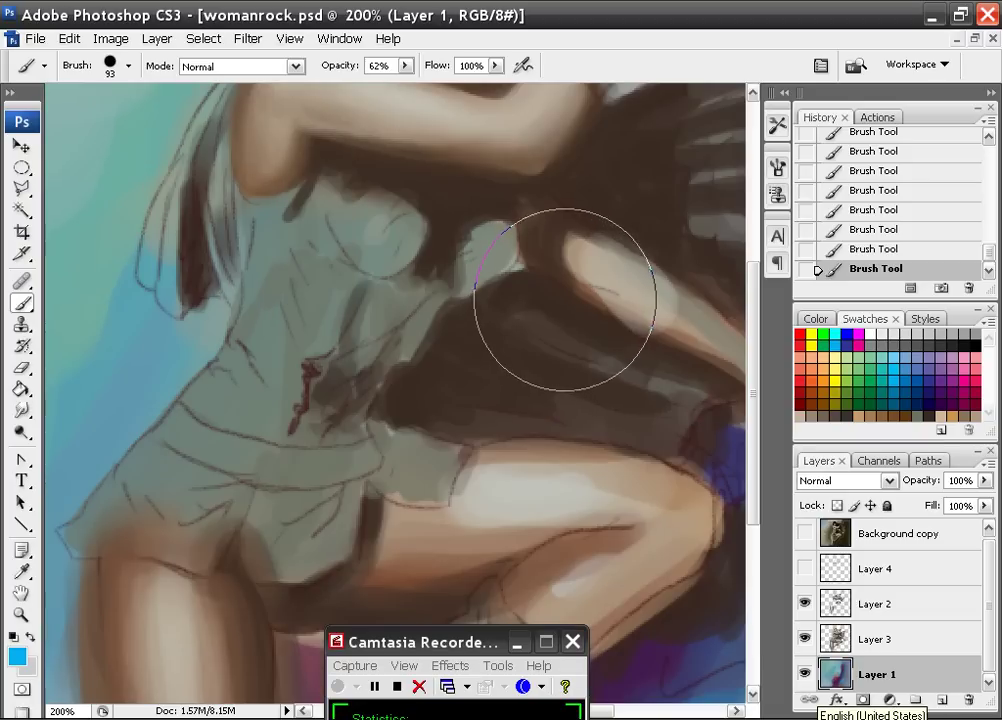
pyautogui.moveTo(324, 448); pyautogui.dragTo(429, 258)
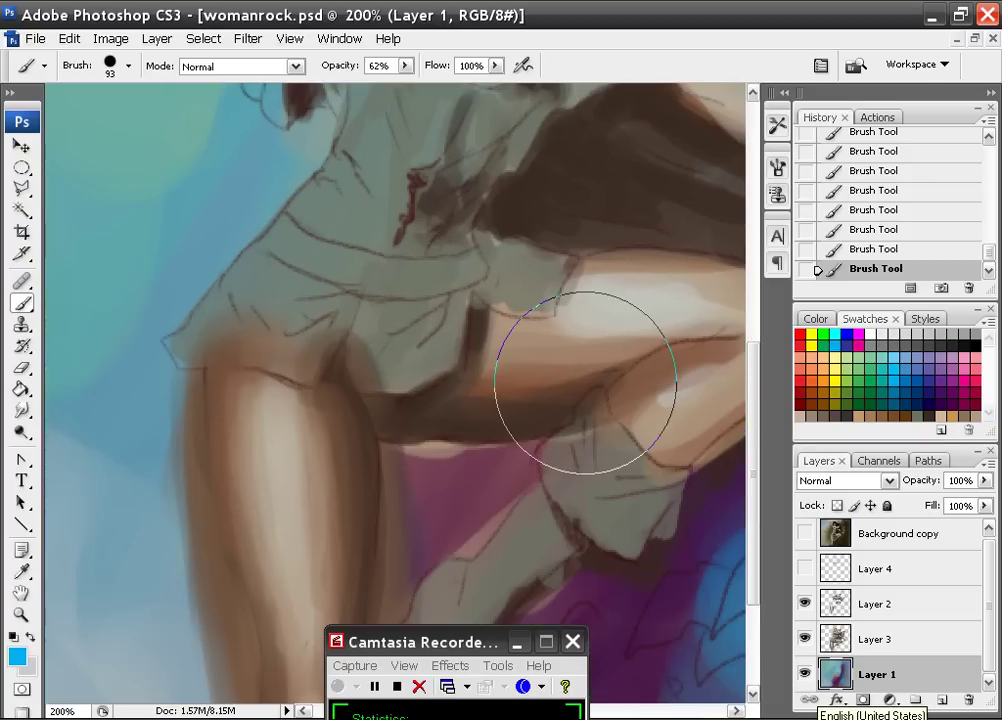
pyautogui.click(804, 605)
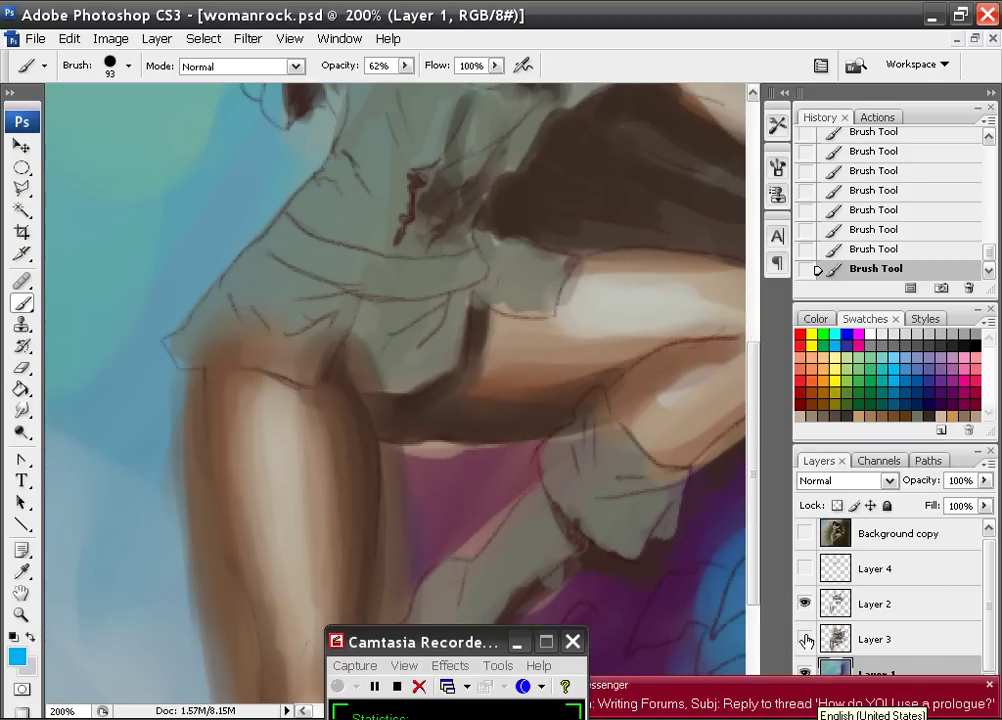
pyautogui.click(805, 639)
pyautogui.click(805, 638)
pyautogui.click(804, 636)
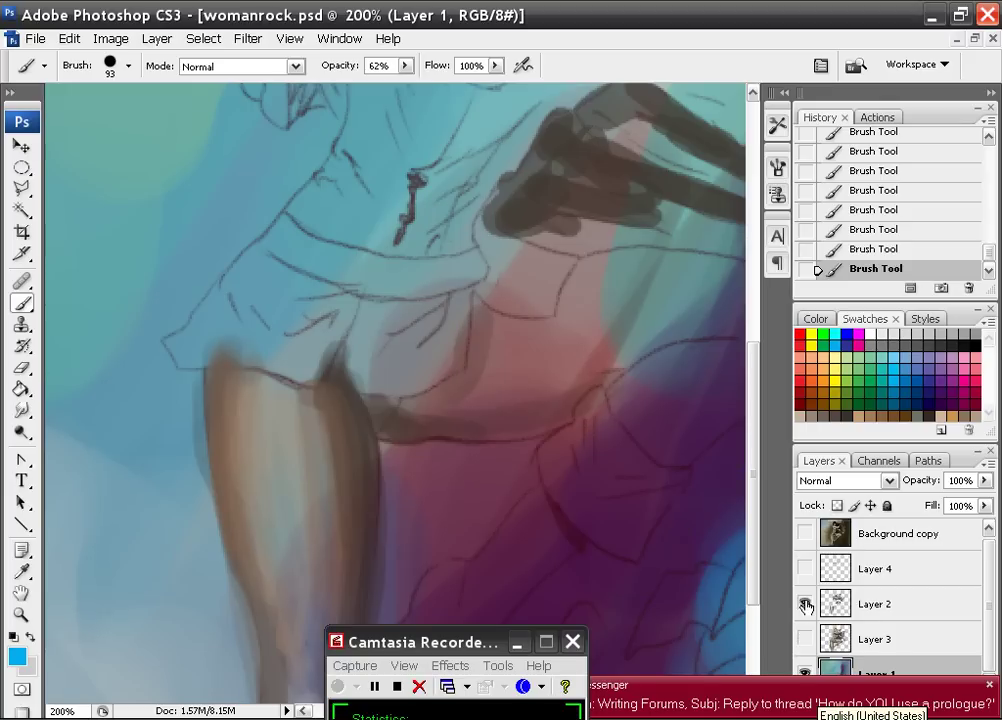
pyautogui.click(805, 605)
pyautogui.click(805, 607)
pyautogui.click(806, 641)
pyautogui.click(806, 640)
pyautogui.click(807, 640)
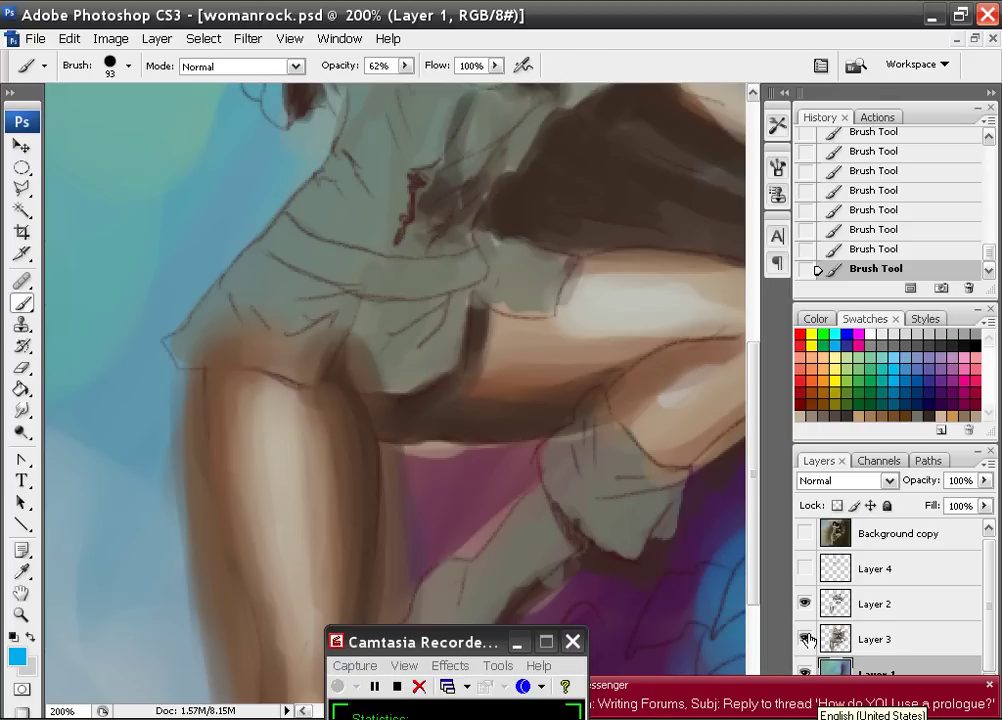
pyautogui.click(806, 640)
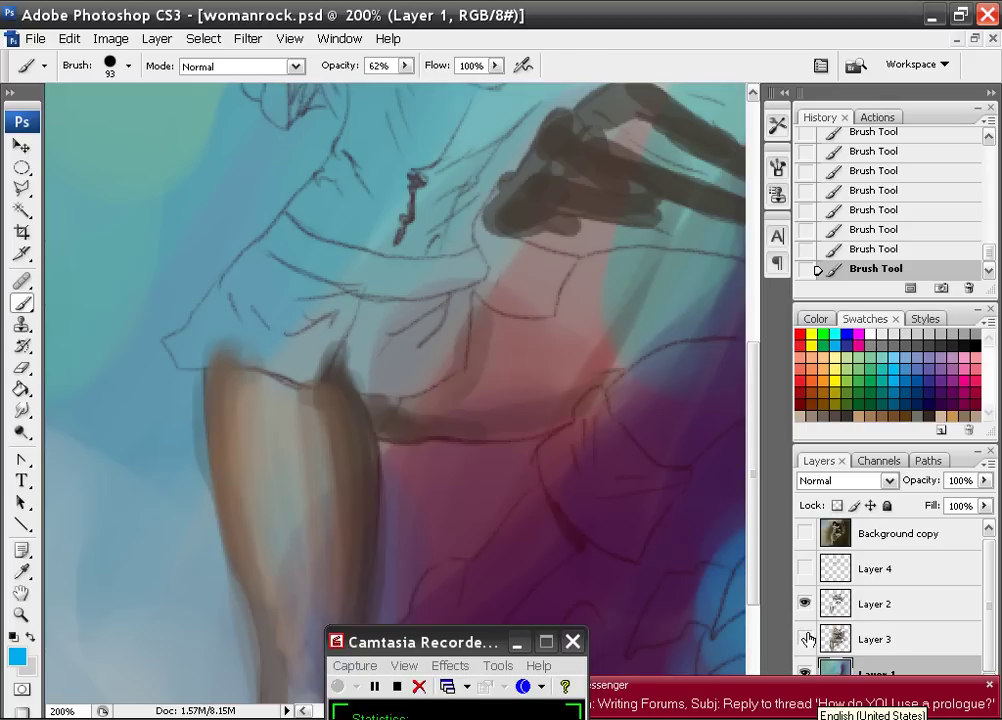
pyautogui.click(807, 640)
# - Erase the brown overspill on Layer 3 along the standing leg's outer edge, with the brush tip set to 30 px
pyautogui.click(864, 645)
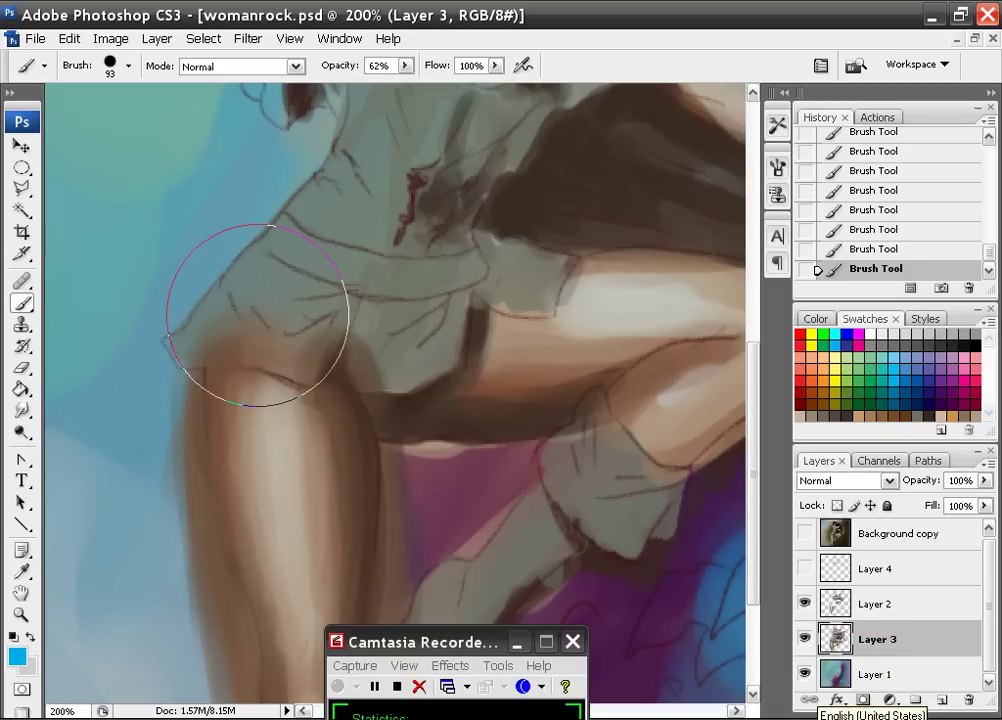
pyautogui.rightClick(390, 380)
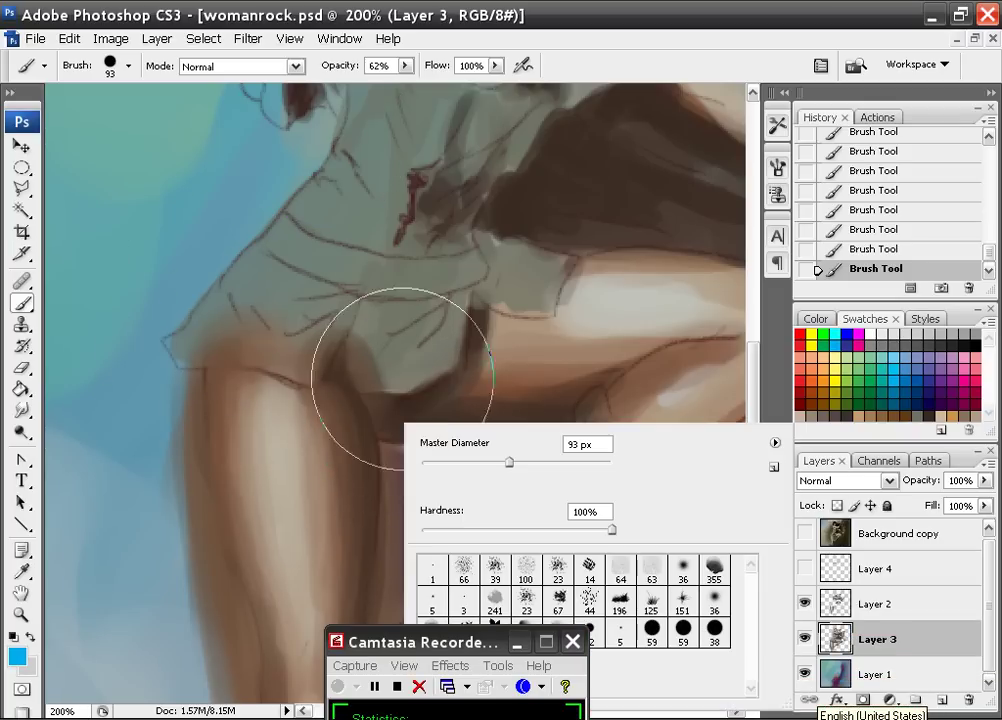
pyautogui.click(455, 474)
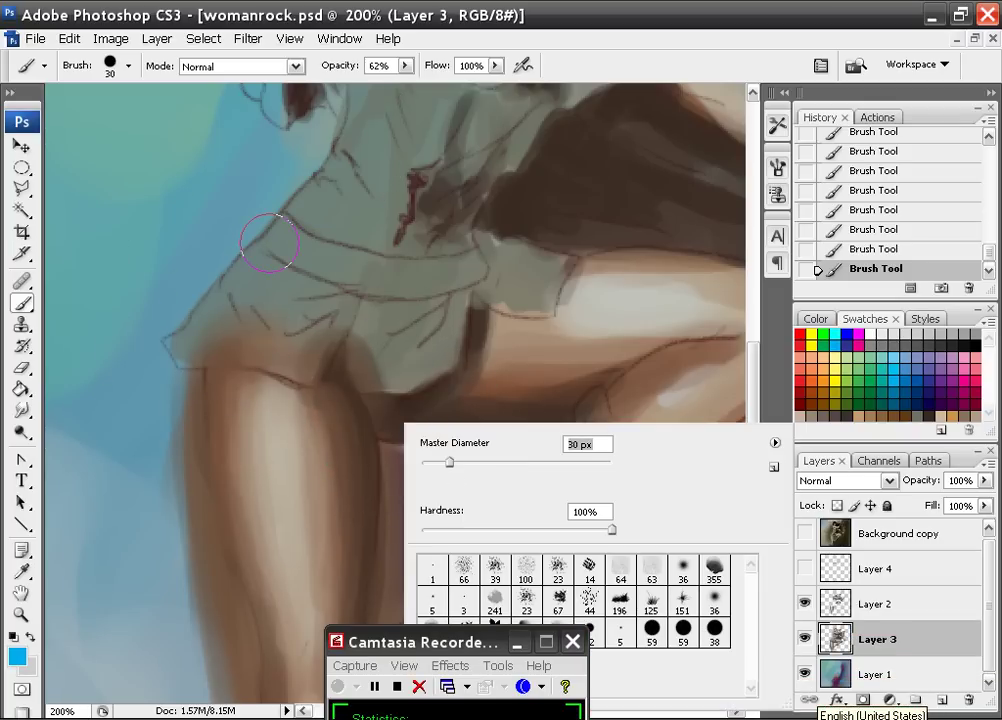
pyautogui.click(180, 391)
pyautogui.moveTo(180, 390); pyautogui.dragTo(178, 432)
pyautogui.moveTo(190, 377)
pyautogui.mouseDown()
pyautogui.moveTo(206, 548)
pyautogui.moveTo(228, 605)
pyautogui.mouseUp()
pyautogui.moveTo(200, 500); pyautogui.dragTo(217, 552)
pyautogui.moveTo(188, 472)
pyautogui.mouseDown()
pyautogui.moveTo(211, 591)
pyautogui.moveTo(192, 593)
pyautogui.mouseUp()
pyautogui.moveTo(172, 458)
pyautogui.mouseDown()
pyautogui.moveTo(170, 349)
pyautogui.moveTo(225, 509)
pyautogui.moveTo(201, 586)
pyautogui.moveTo(183, 557)
pyautogui.moveTo(208, 517)
pyautogui.moveTo(211, 638)
pyautogui.mouseUp()
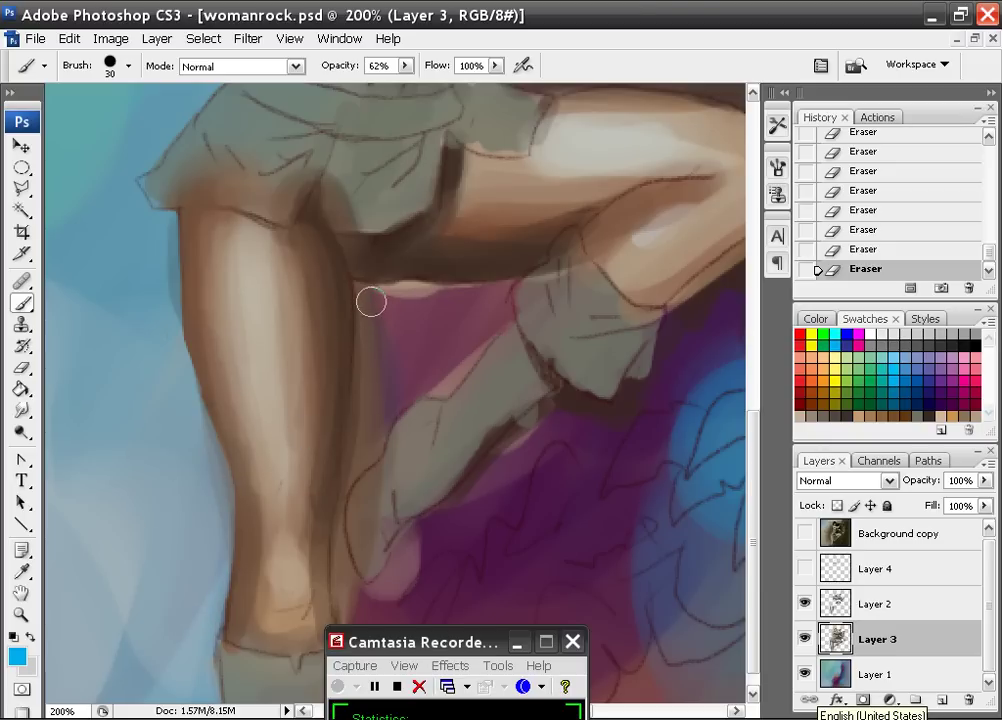
# - Erase the brown overspill between the standing leg's inner edge and the boot of the bent leg
pyautogui.moveTo(366, 290); pyautogui.dragTo(363, 370)
pyautogui.moveTo(359, 421)
pyautogui.mouseDown()
pyautogui.moveTo(377, 330)
pyautogui.moveTo(380, 416)
pyautogui.moveTo(360, 460)
pyautogui.moveTo(362, 305)
pyautogui.mouseUp()
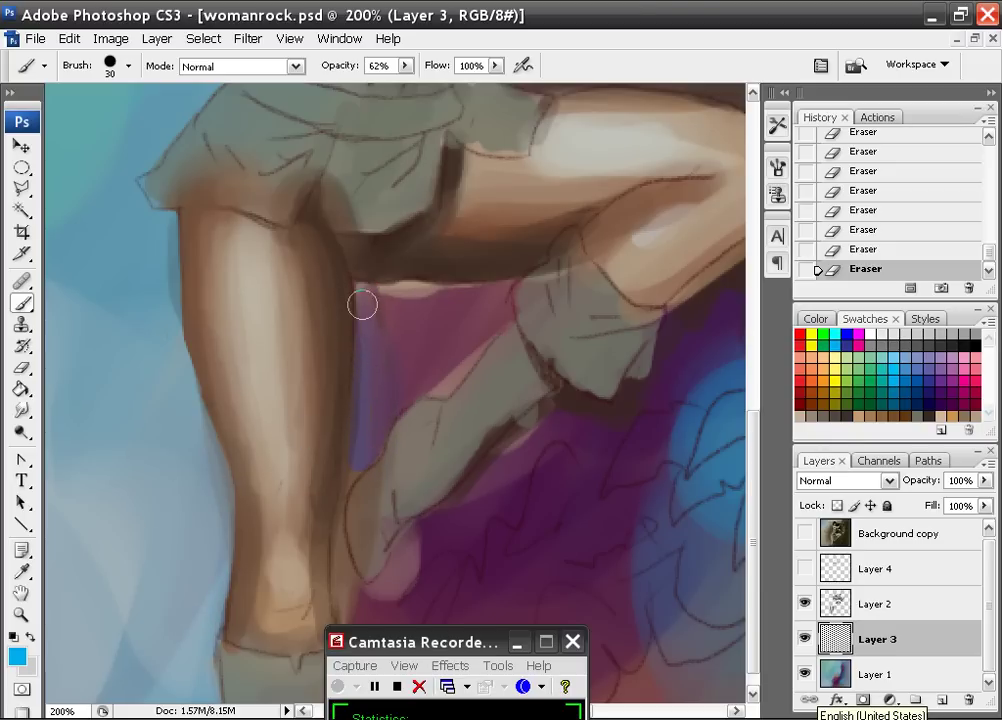
pyautogui.moveTo(355, 425); pyautogui.dragTo(346, 576)
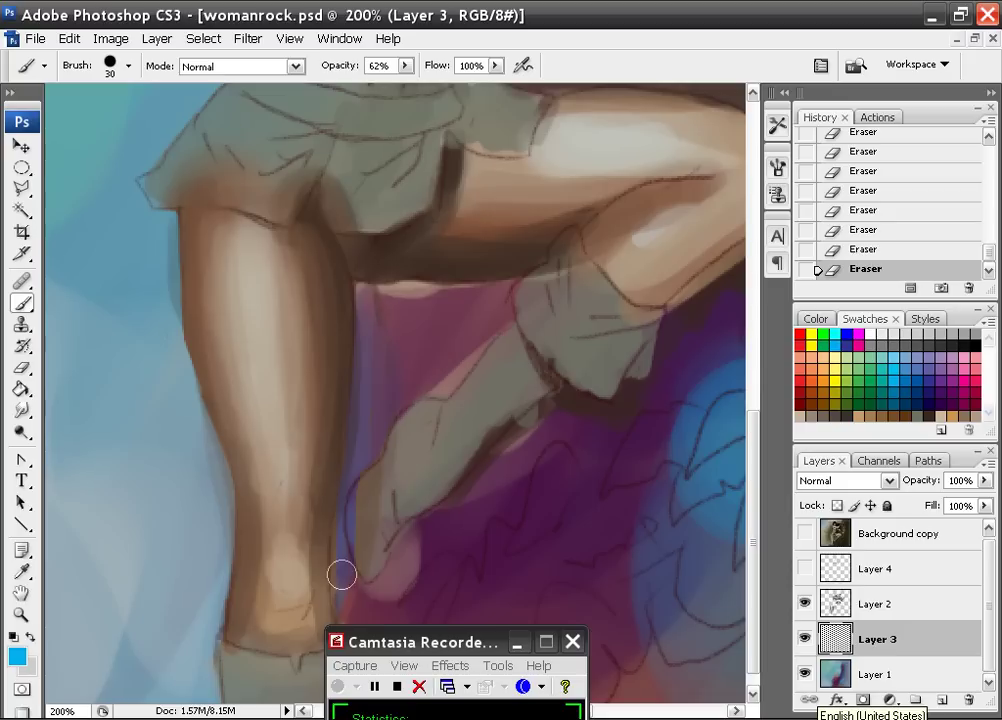
# - Erase zigzag streaks through the bent leg's boot and clean the pale spill along the underside of the thigh
pyautogui.moveTo(458, 369)
pyautogui.mouseDown()
pyautogui.moveTo(382, 456)
pyautogui.moveTo(400, 365)
pyautogui.mouseUp()
pyautogui.moveTo(309, 470); pyautogui.dragTo(328, 472)
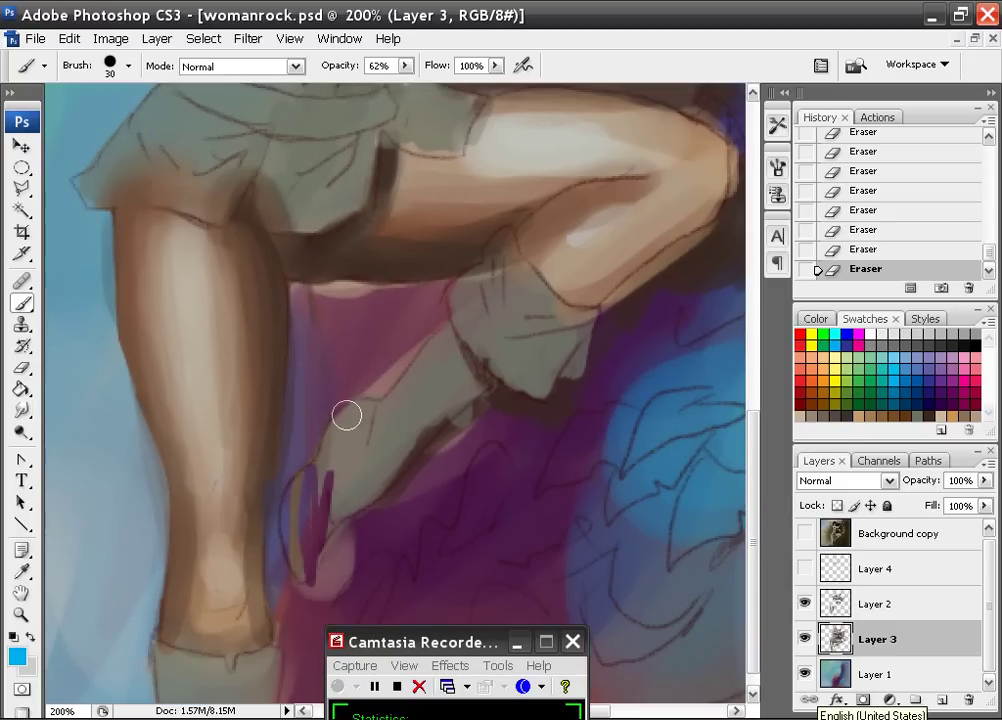
pyautogui.moveTo(312, 560); pyautogui.dragTo(453, 342)
pyautogui.moveTo(346, 328); pyautogui.dragTo(377, 437)
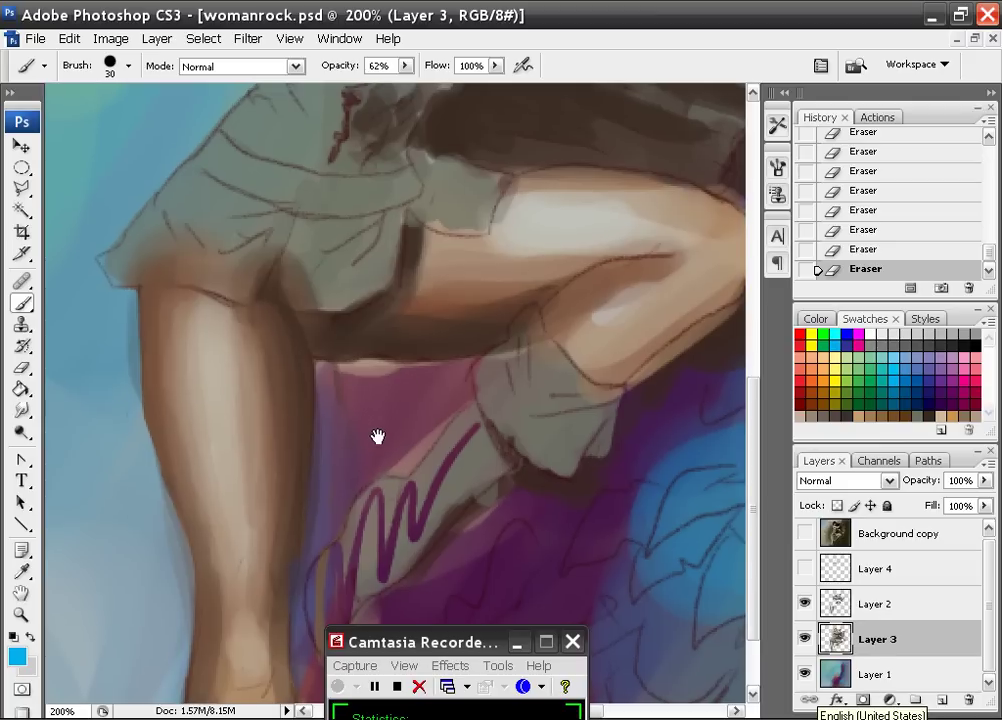
pyautogui.moveTo(402, 371); pyautogui.dragTo(358, 367)
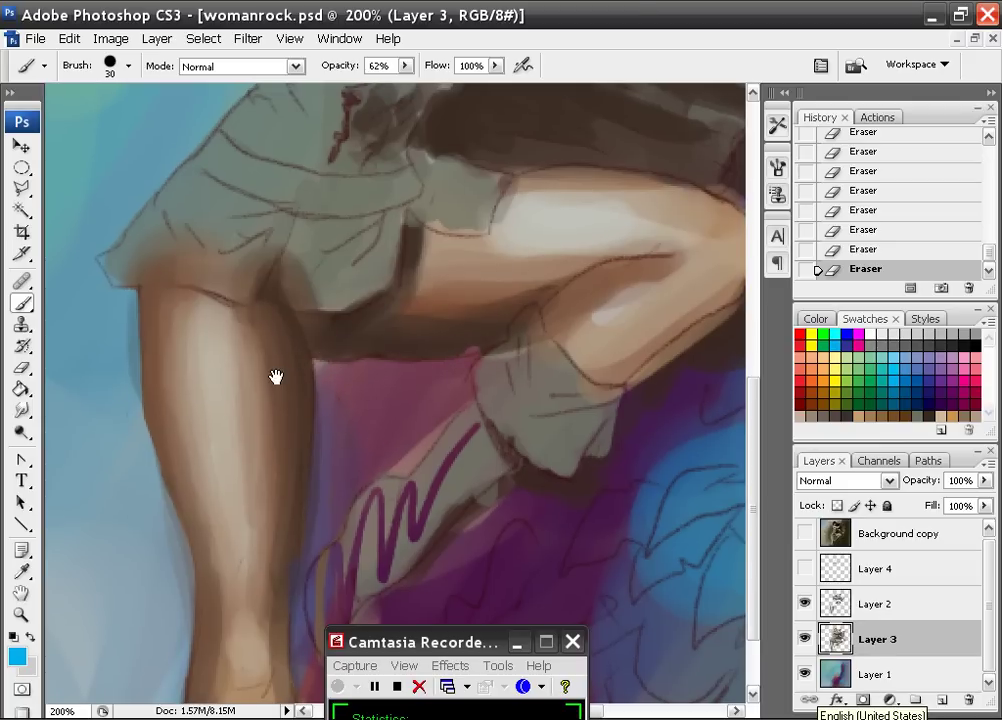
pyautogui.moveTo(248, 377); pyautogui.dragTo(311, 355)
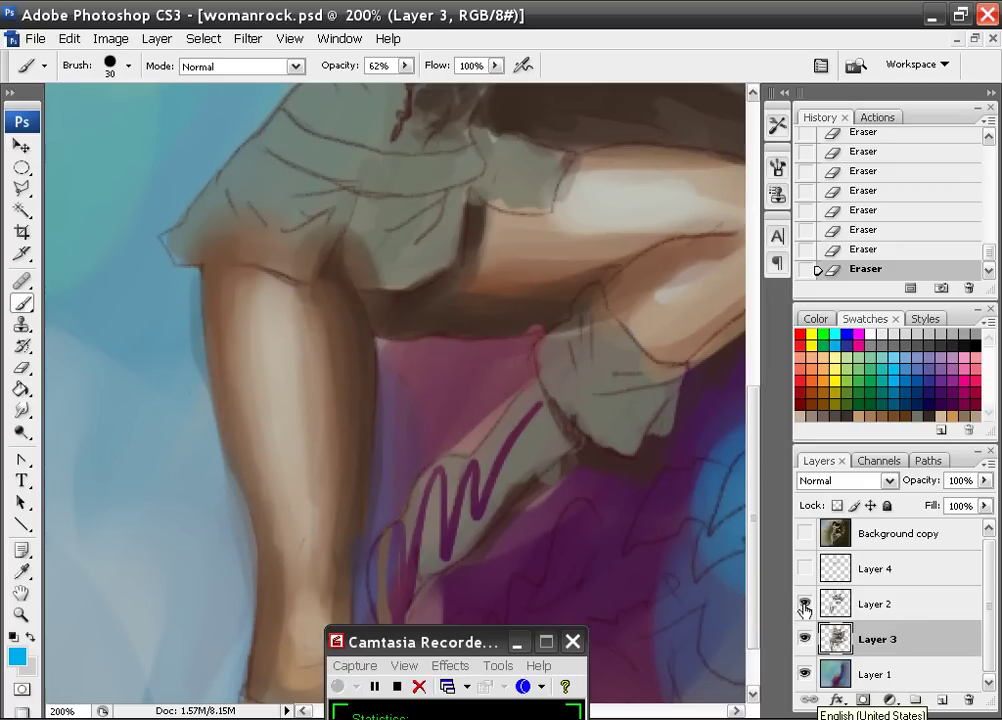
# - Compare the cleaned legs with Layer 2 and Layer 3 hidden in turn, and review the whole figure
pyautogui.click(804, 605)
pyautogui.click(804, 604)
pyautogui.click(805, 640)
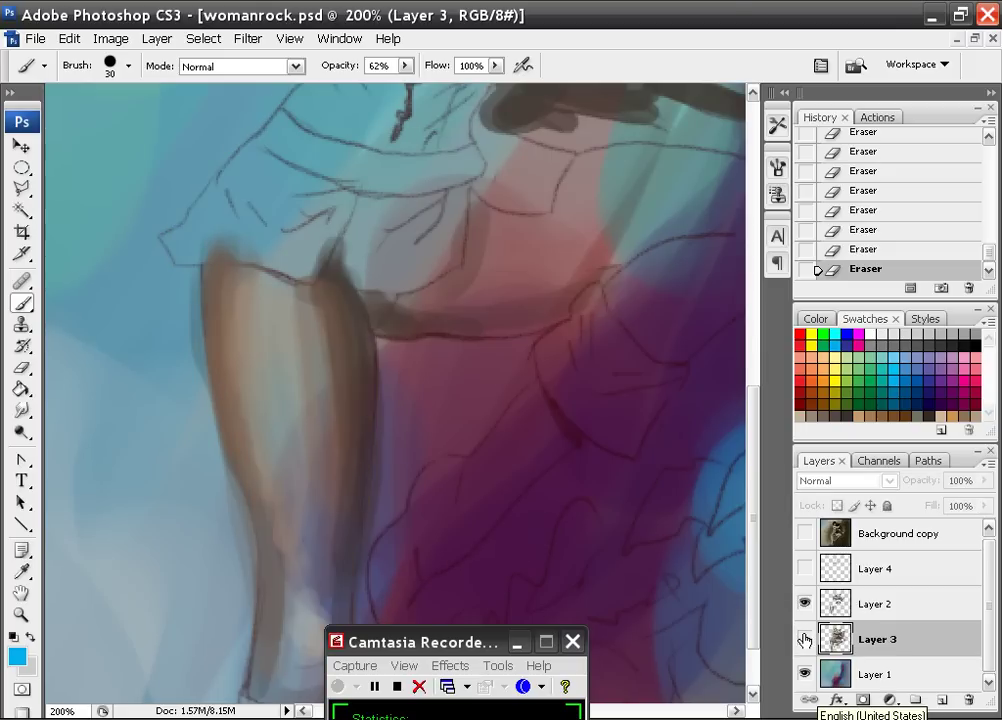
pyautogui.click(806, 640)
pyautogui.click(497, 386)
pyautogui.hotkey('ctrl', '-')
pyautogui.hotkey('ctrl', '-')
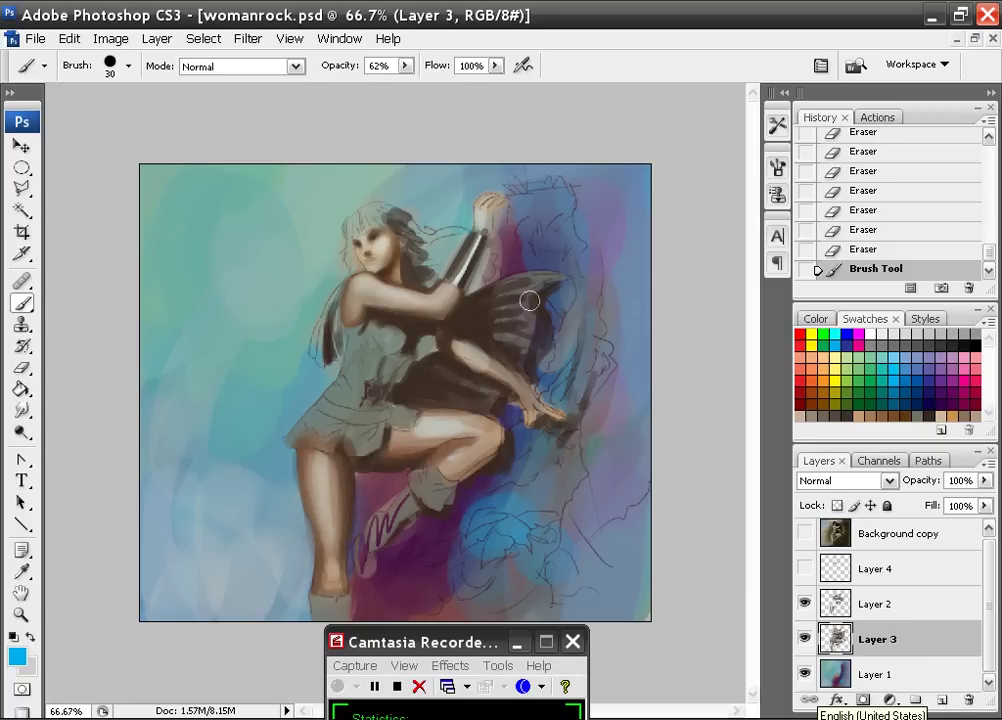
pyautogui.hotkey('ctrl', '+')
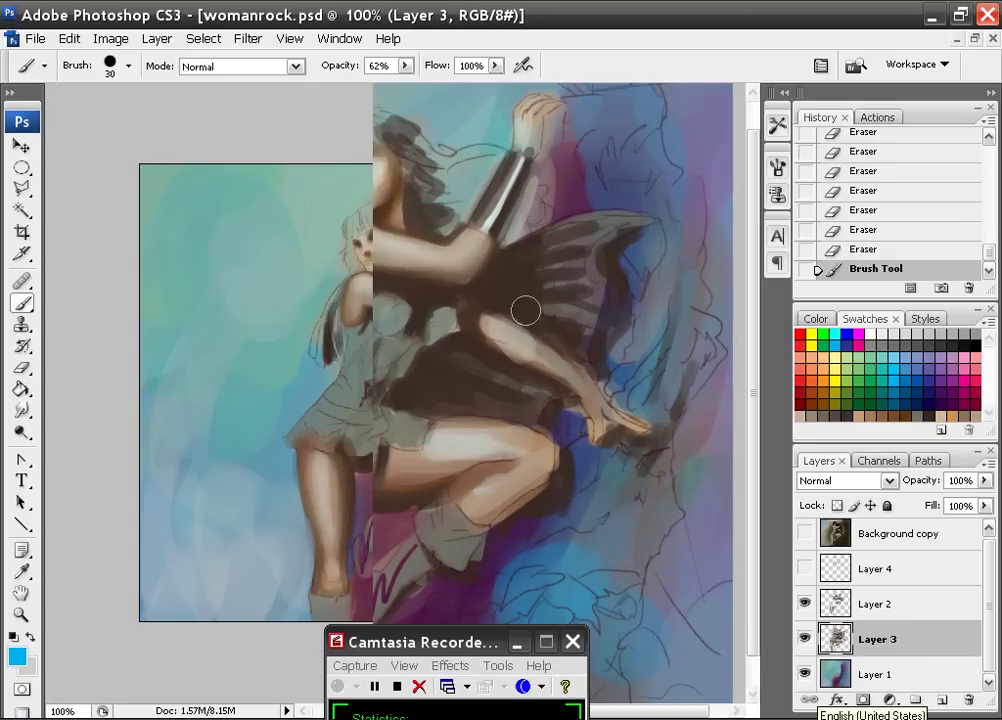
# - Glaze the dress on Layer 2 with teal sampled from the background, using 29% brush opacity
pyautogui.click(864, 606)
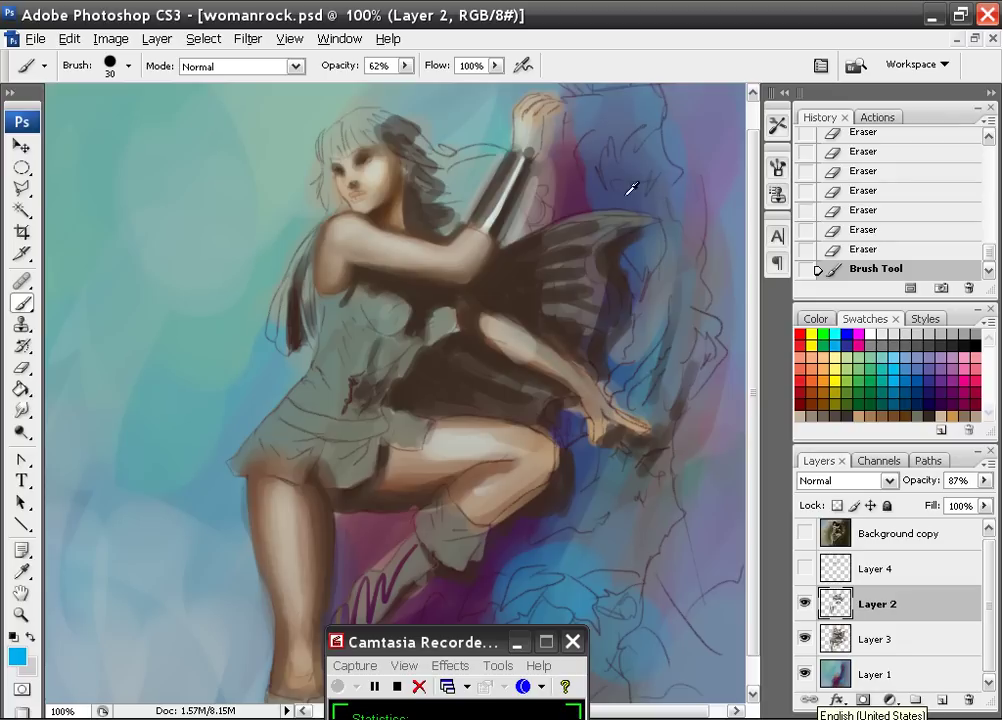
pyautogui.keyDown('alt'); pyautogui.click(691, 180); pyautogui.keyUp('alt')
pyautogui.click(406, 65)
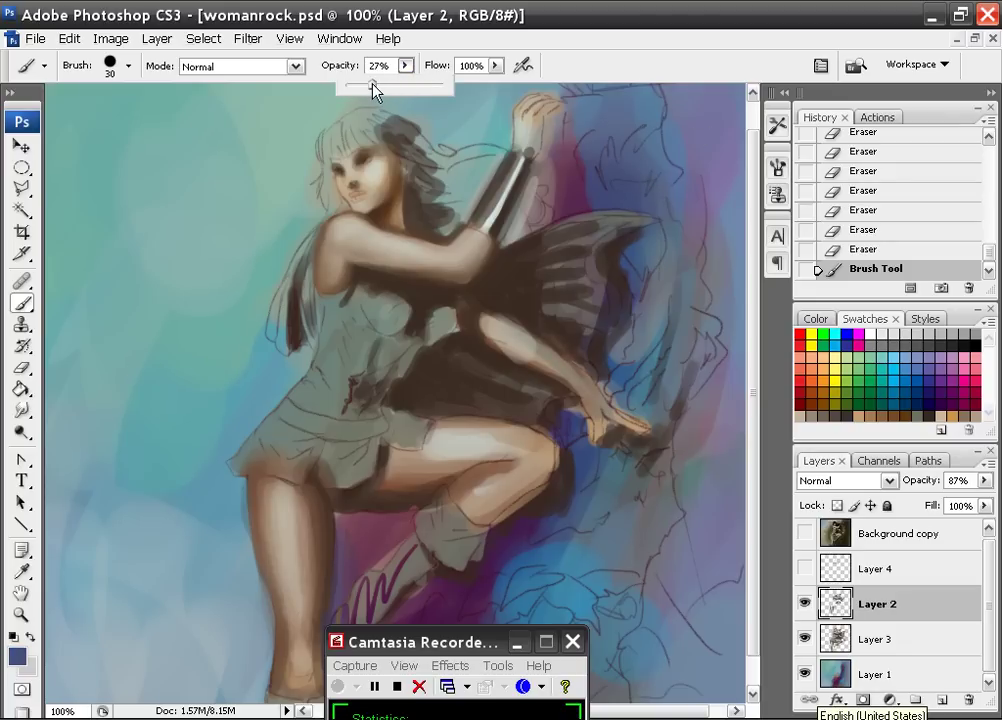
pyautogui.moveTo(334, 420); pyautogui.dragTo(322, 400)
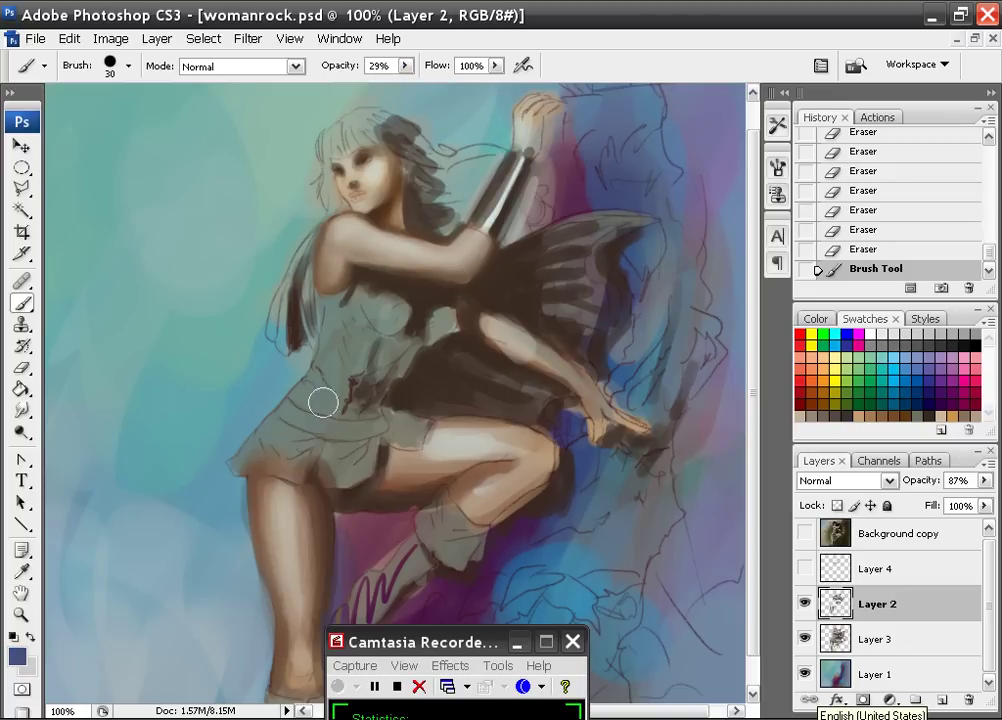
pyautogui.keyDown('alt'); pyautogui.click(250, 379); pyautogui.keyUp('alt')
pyautogui.keyDown('alt'); pyautogui.click(214, 354); pyautogui.keyUp('alt')
pyautogui.moveTo(256, 446)
pyautogui.mouseDown()
pyautogui.moveTo(302, 424)
pyautogui.moveTo(330, 327)
pyautogui.moveTo(383, 290)
pyautogui.mouseUp()
pyautogui.moveTo(374, 335); pyautogui.dragTo(350, 380)
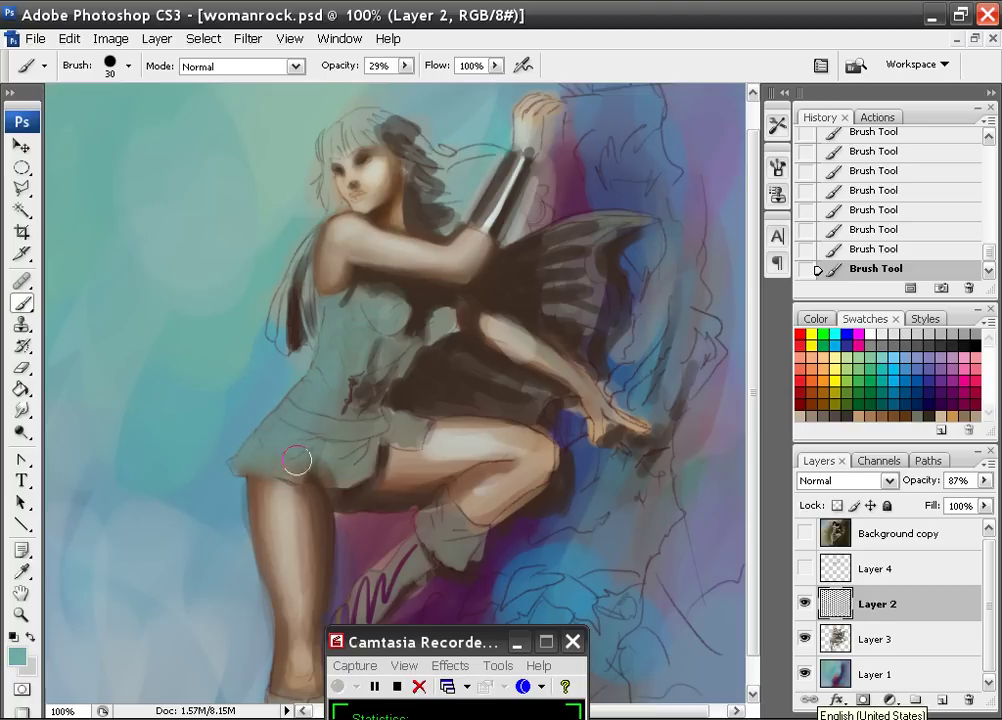
pyautogui.moveTo(360, 380); pyautogui.dragTo(356, 404)
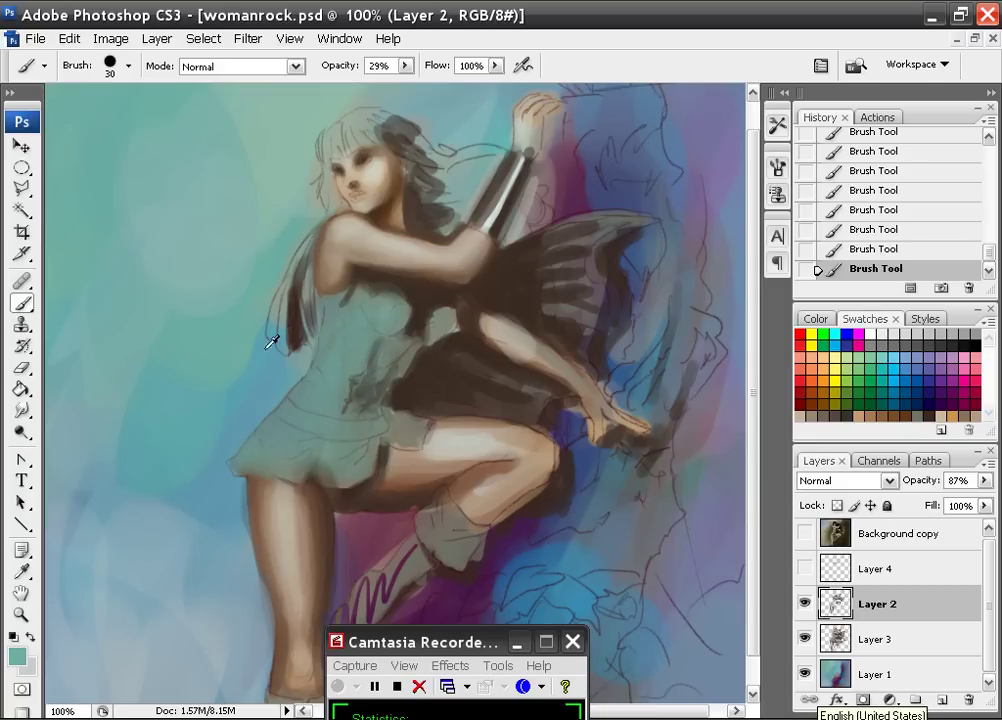
# - Brush sampled dark purple into the dress's shadows, the inner side of the standing leg and the bent thigh
pyautogui.keyDown('alt'); pyautogui.click(266, 397); pyautogui.keyUp('alt')
pyautogui.keyDown('alt'); pyautogui.click(316, 569); pyautogui.keyUp('alt')
pyautogui.moveTo(347, 465)
pyautogui.mouseDown()
pyautogui.moveTo(403, 415)
pyautogui.moveTo(311, 423)
pyautogui.moveTo(311, 445)
pyautogui.moveTo(389, 316)
pyautogui.mouseUp()
pyautogui.moveTo(467, 480); pyautogui.dragTo(464, 449)
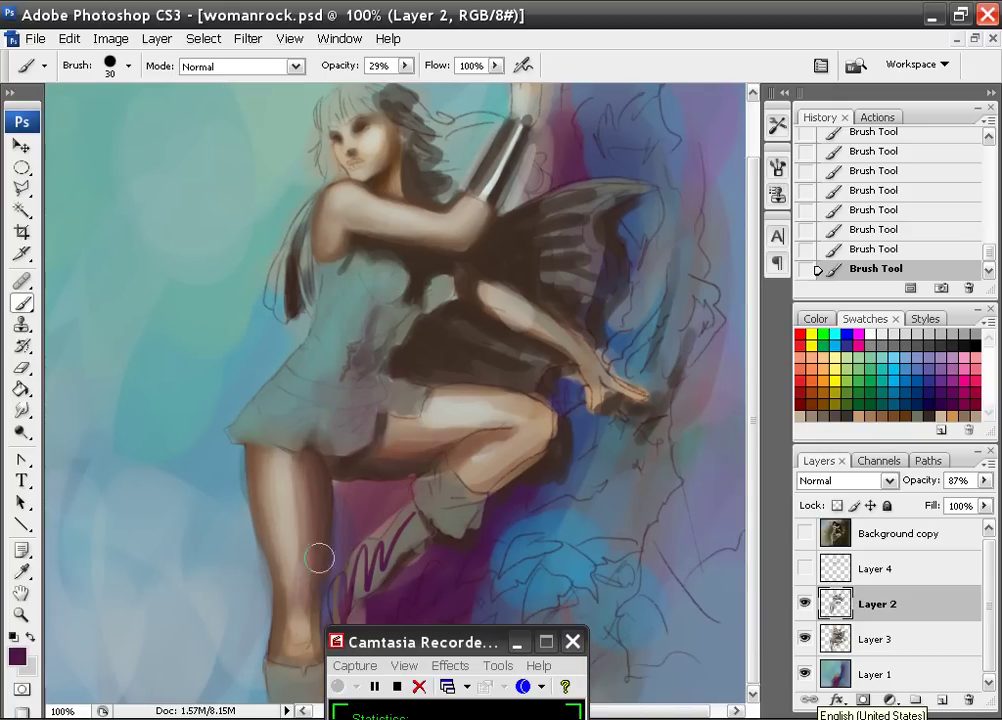
pyautogui.moveTo(311, 549); pyautogui.dragTo(313, 557)
pyautogui.moveTo(420, 455)
pyautogui.mouseDown()
pyautogui.moveTo(468, 458)
pyautogui.moveTo(438, 454)
pyautogui.moveTo(467, 436)
pyautogui.moveTo(407, 424)
pyautogui.moveTo(415, 445)
pyautogui.moveTo(493, 449)
pyautogui.mouseUp()
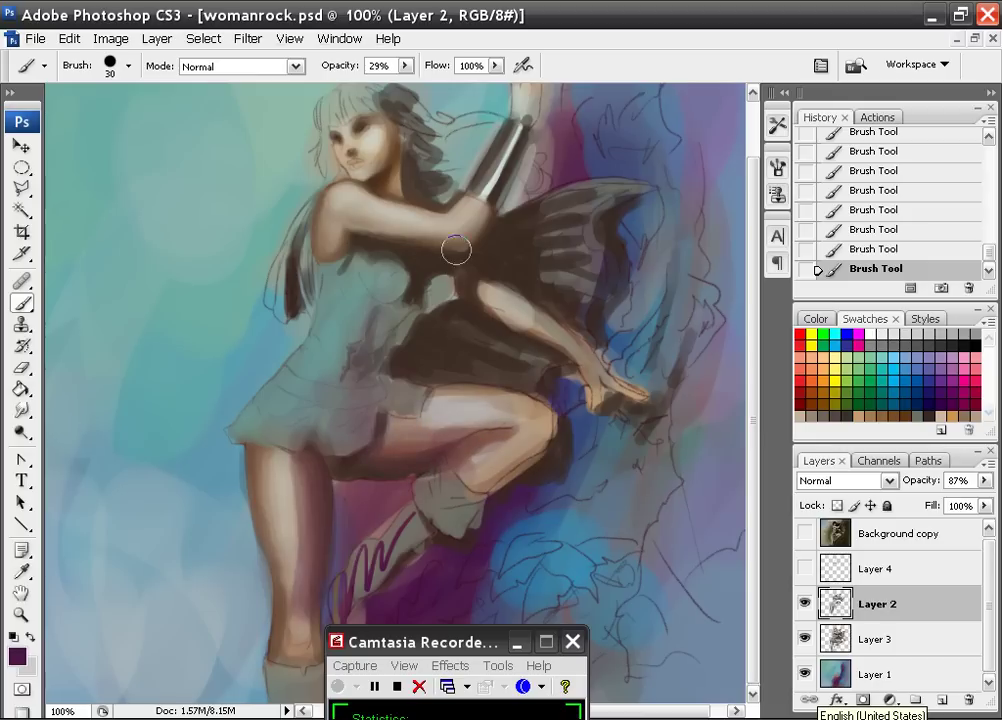
# - Tint the shaded undersides of both arms, the neck and the side of the face with purple sampled from the painting
pyautogui.moveTo(456, 250); pyautogui.dragTo(385, 236)
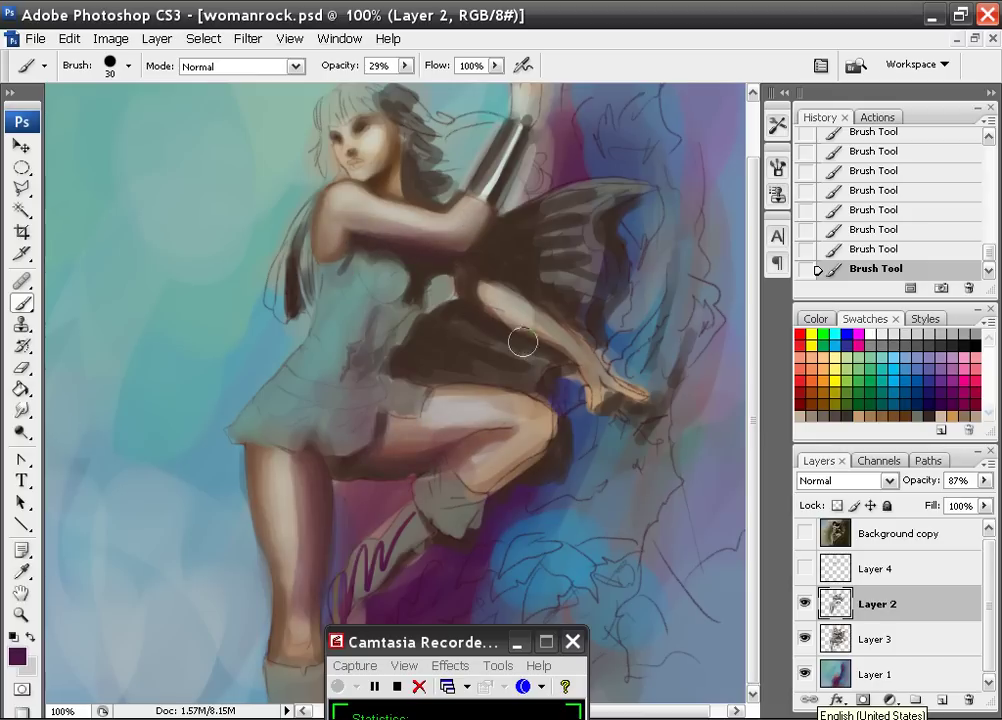
pyautogui.moveTo(510, 312)
pyautogui.mouseDown()
pyautogui.moveTo(576, 362)
pyautogui.moveTo(497, 298)
pyautogui.mouseUp()
pyautogui.keyDown('alt'); pyautogui.click(573, 168); pyautogui.keyUp('alt')
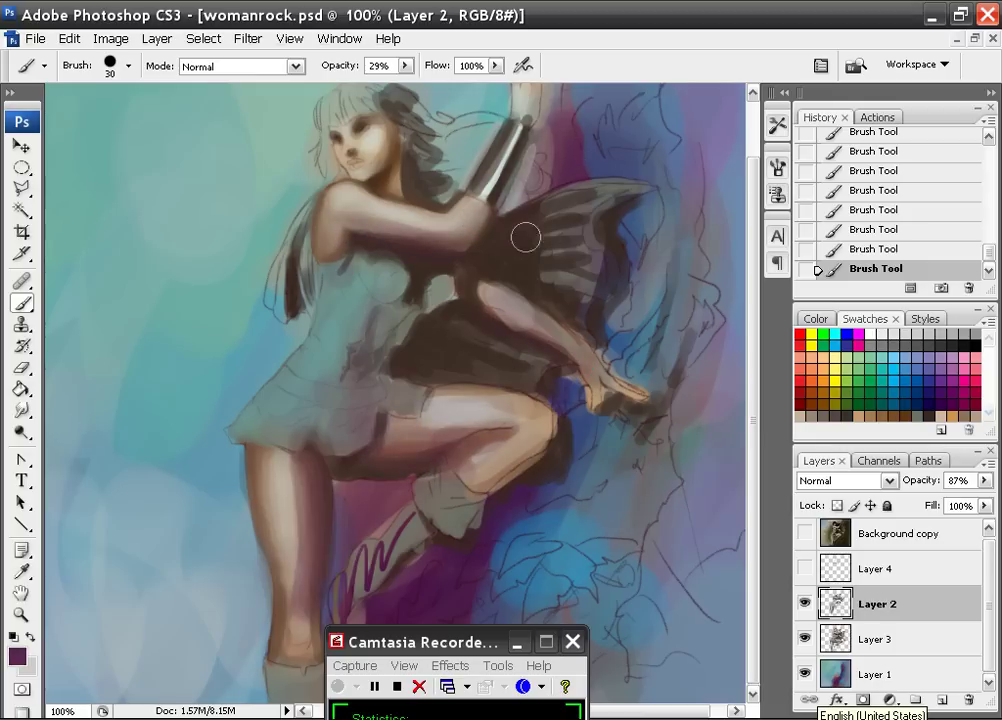
pyautogui.moveTo(526, 237)
pyautogui.mouseDown()
pyautogui.moveTo(520, 178)
pyautogui.moveTo(478, 257)
pyautogui.moveTo(476, 240)
pyautogui.moveTo(499, 212)
pyautogui.moveTo(440, 265)
pyautogui.moveTo(389, 243)
pyautogui.mouseUp()
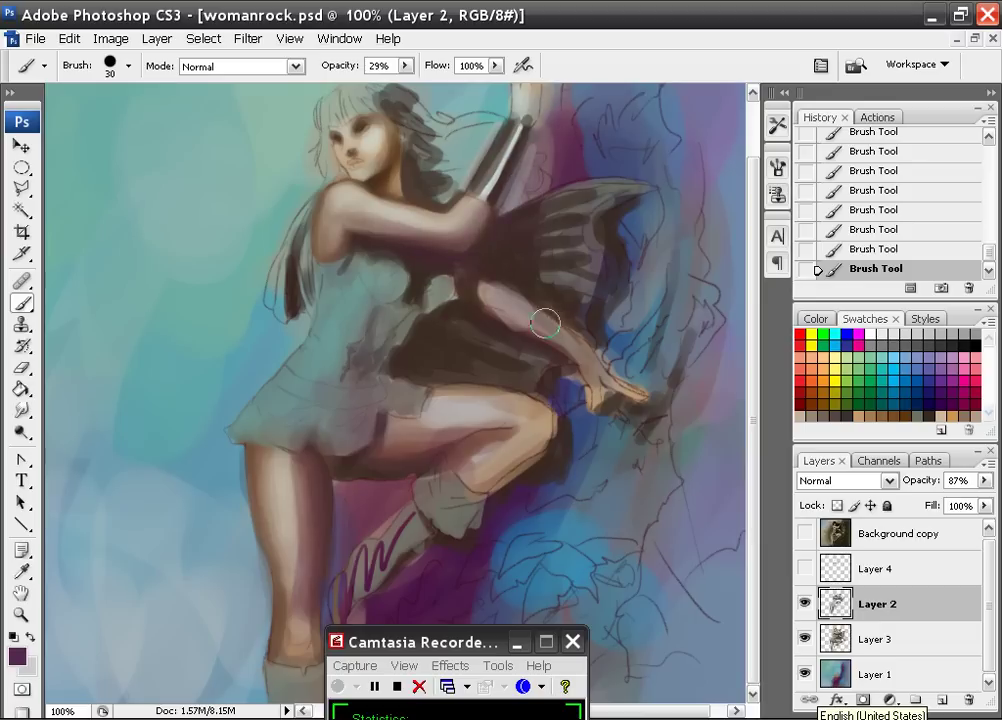
pyautogui.moveTo(487, 256)
pyautogui.mouseDown()
pyautogui.moveTo(349, 236)
pyautogui.moveTo(493, 243)
pyautogui.mouseUp()
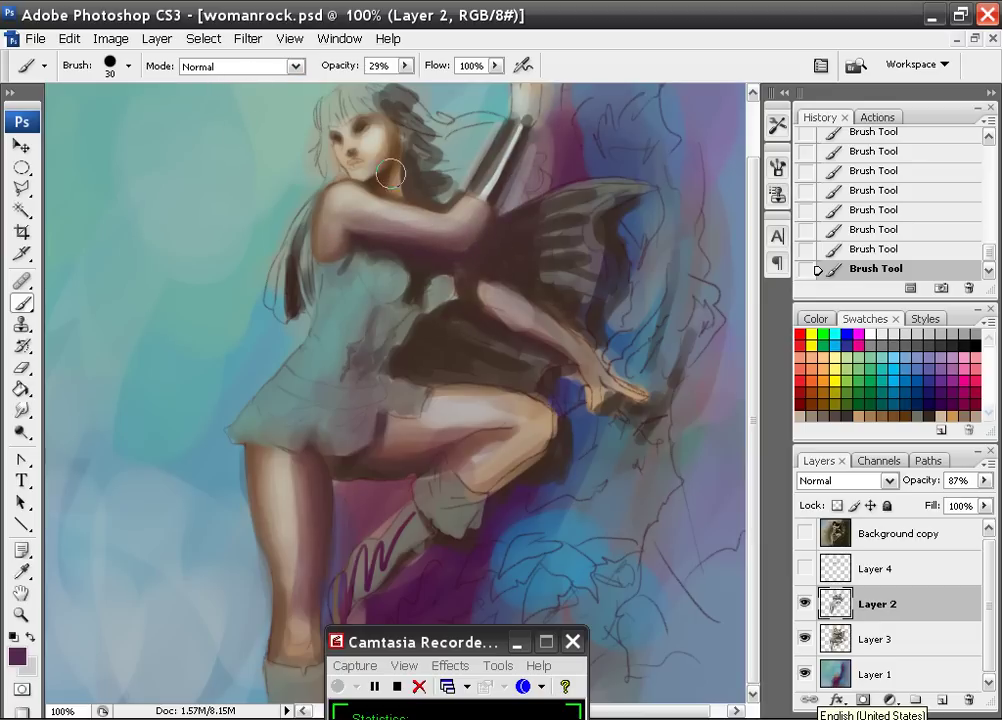
pyautogui.moveTo(391, 174)
pyautogui.mouseDown()
pyautogui.moveTo(381, 204)
pyautogui.moveTo(391, 142)
pyautogui.moveTo(357, 95)
pyautogui.moveTo(396, 145)
pyautogui.mouseUp()
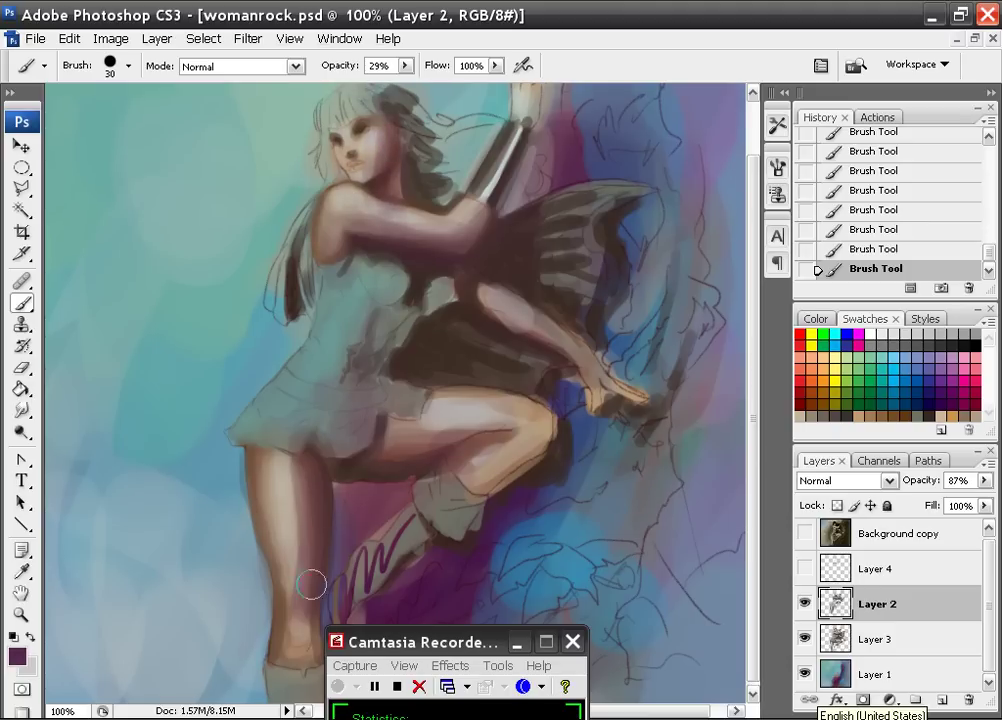
# - Tint the standing leg with muted purple and sampled pale teal, and blend sampled blue into the figure's lighter areas
pyautogui.moveTo(311, 584)
pyautogui.mouseDown()
pyautogui.moveTo(291, 652)
pyautogui.moveTo(297, 608)
pyautogui.moveTo(274, 496)
pyautogui.moveTo(362, 535)
pyautogui.mouseUp()
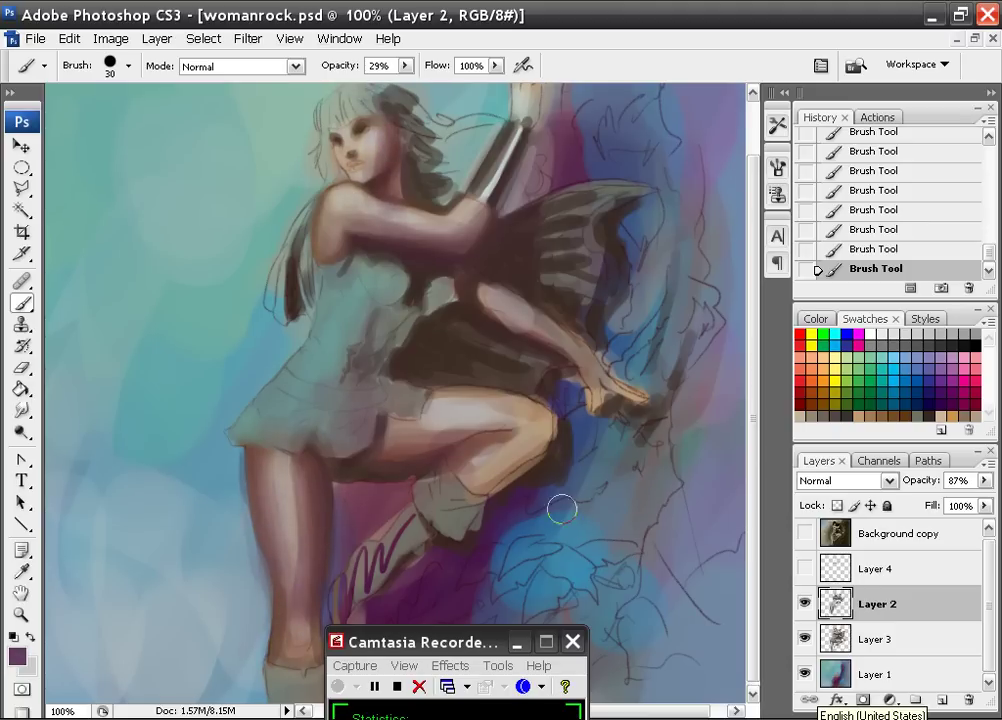
pyautogui.keyDown('alt'); pyautogui.click(544, 555); pyautogui.keyUp('alt')
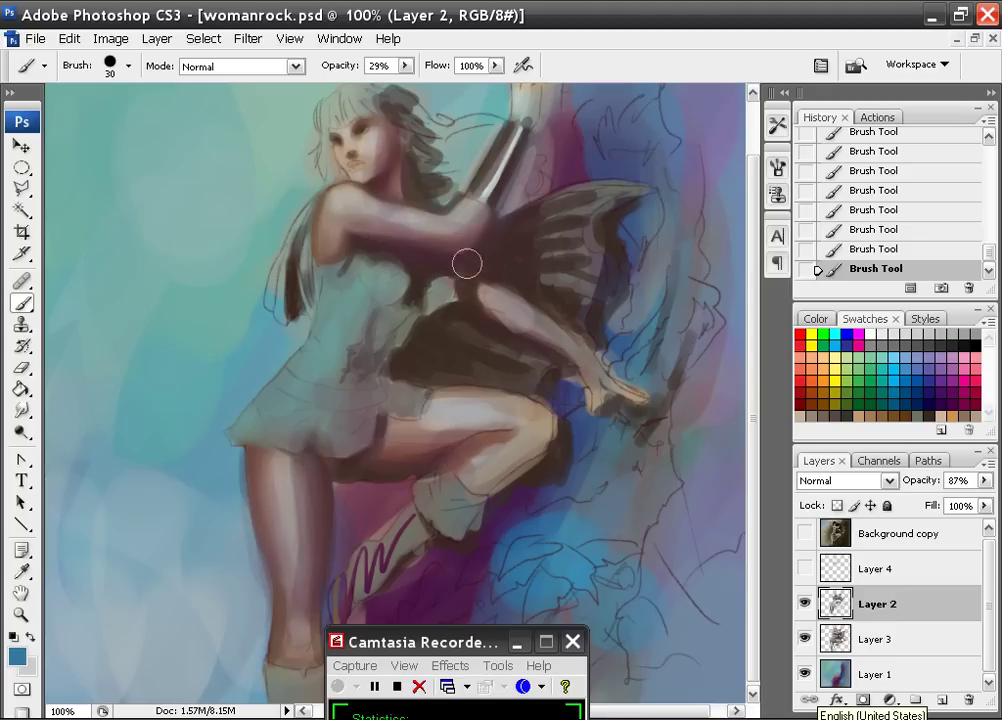
pyautogui.keyDown('alt'); pyautogui.click(214, 300); pyautogui.keyUp('alt')
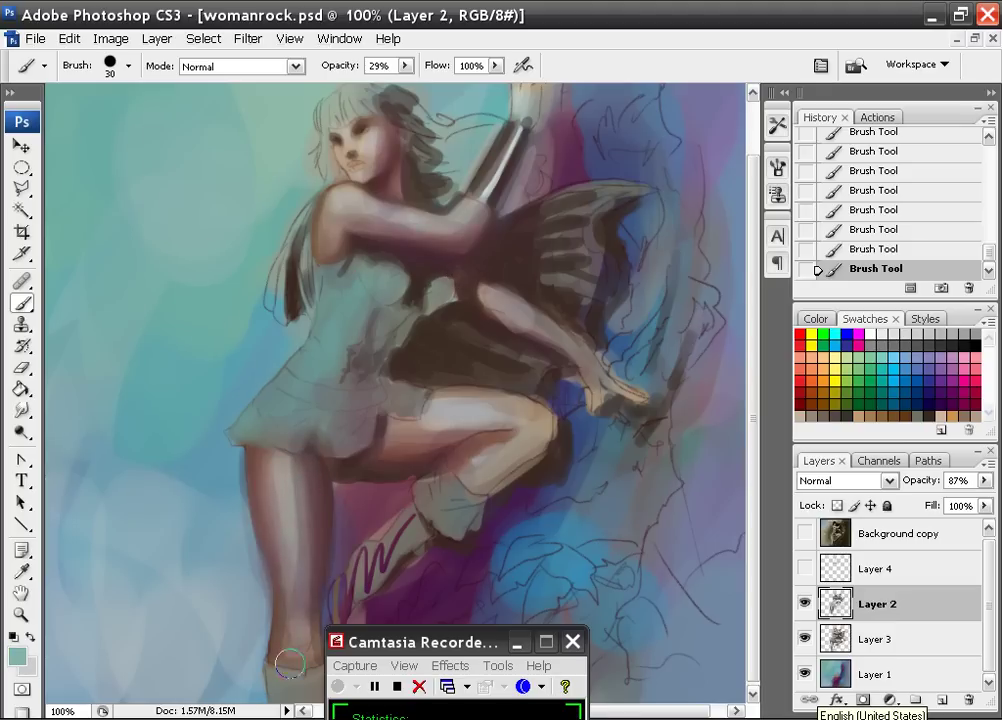
pyautogui.moveTo(264, 454); pyautogui.dragTo(290, 610)
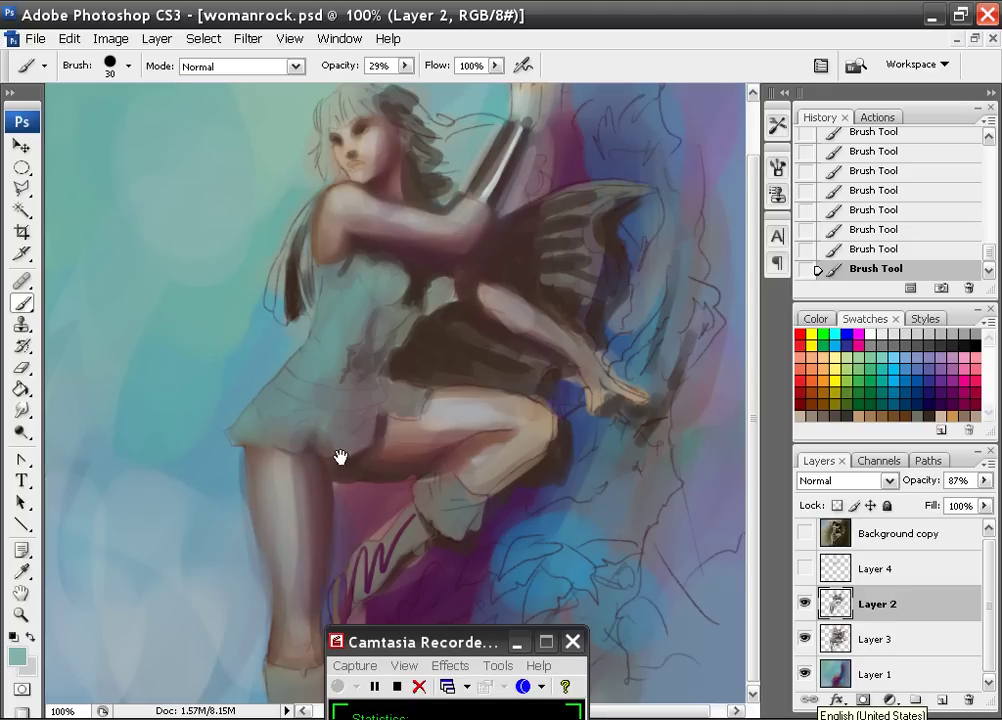
# - Glaze warm orange from the swatches over the standing leg, bent thigh, both arms and face on Layer 2
pyautogui.moveTo(318, 457); pyautogui.dragTo(328, 457)
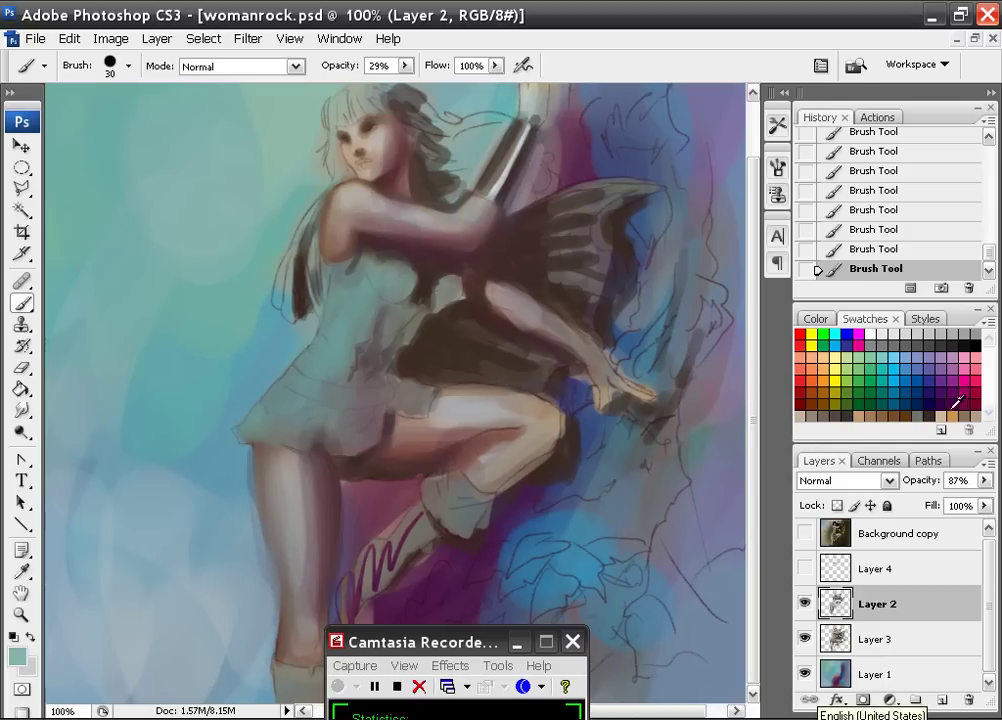
pyautogui.moveTo(310, 638)
pyautogui.mouseDown()
pyautogui.moveTo(303, 566)
pyautogui.moveTo(308, 665)
pyautogui.mouseUp()
pyautogui.moveTo(550, 423)
pyautogui.mouseDown()
pyautogui.moveTo(517, 406)
pyautogui.moveTo(471, 406)
pyautogui.moveTo(410, 453)
pyautogui.mouseUp()
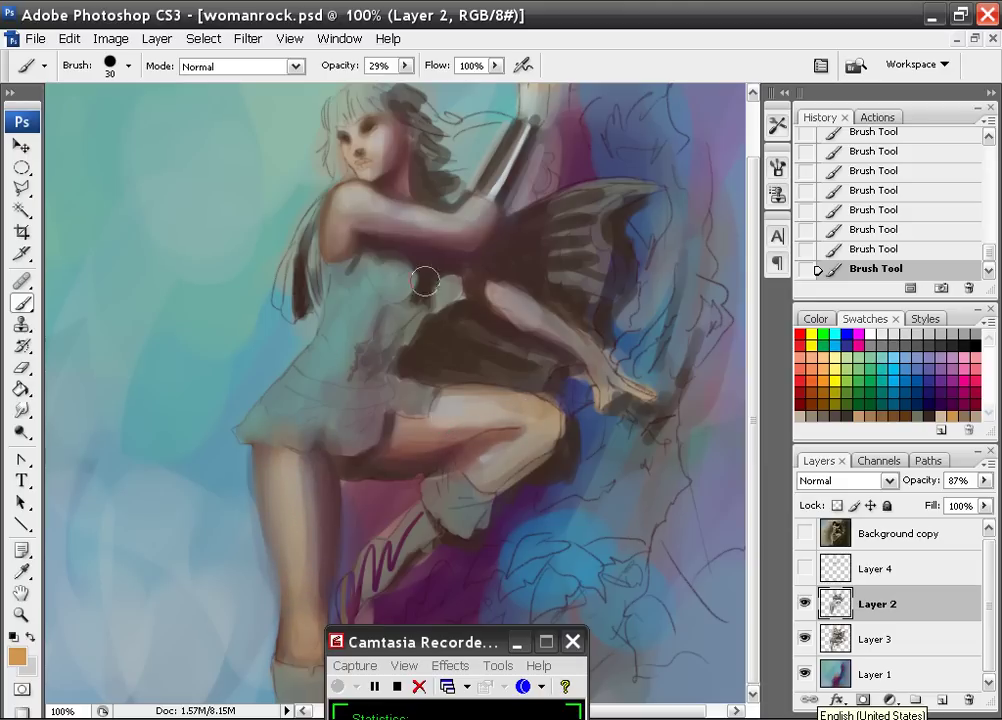
pyautogui.moveTo(355, 215); pyautogui.dragTo(425, 225)
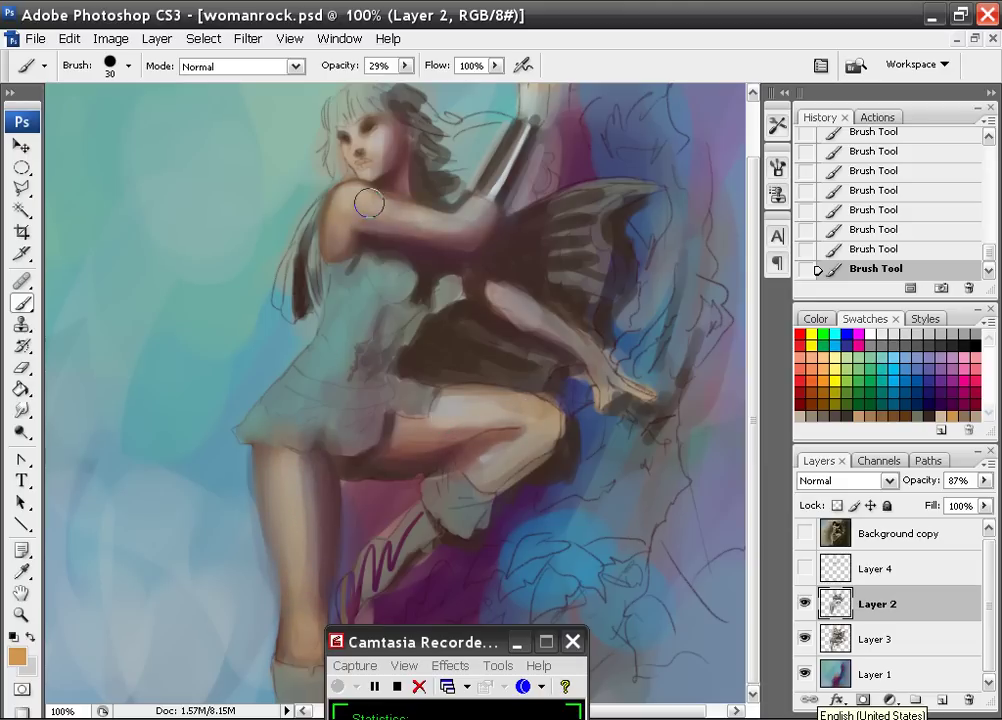
pyautogui.moveTo(373, 179); pyautogui.dragTo(373, 134)
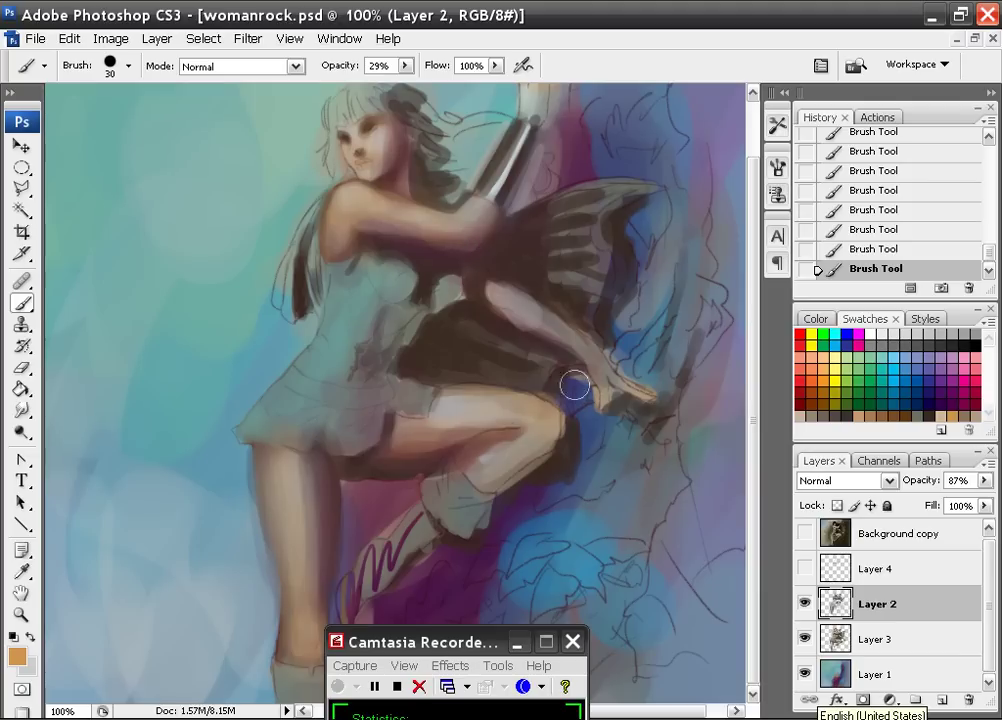
pyautogui.moveTo(500, 292); pyautogui.dragTo(615, 382)
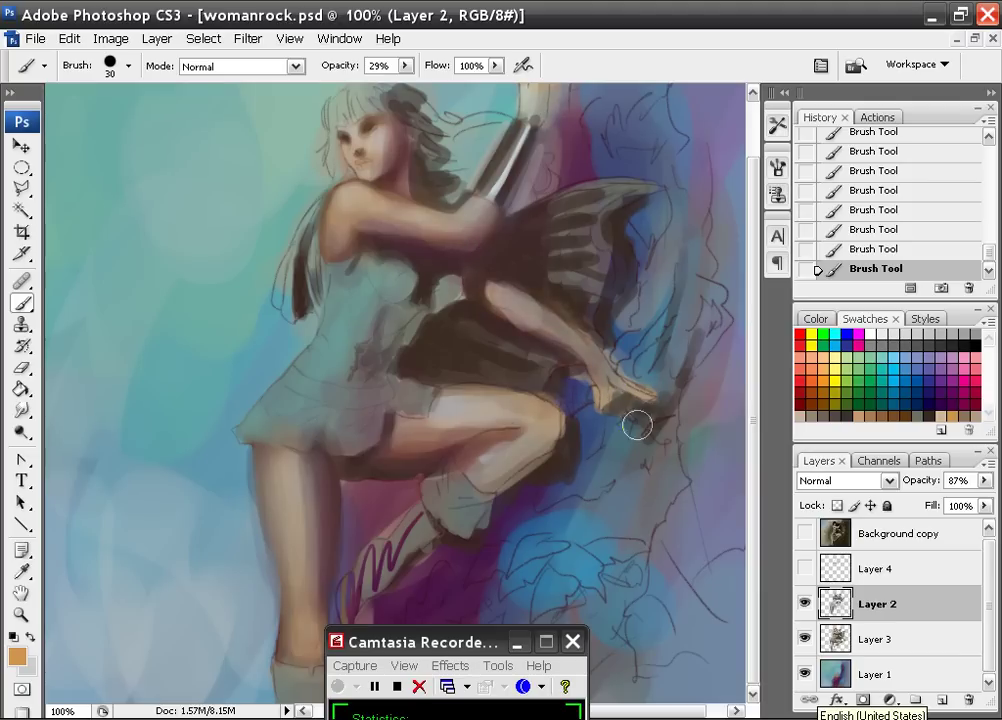
# - Erase the stray paint outside the standing thigh's outer edge, just below the skirt
pyautogui.moveTo(503, 294)
pyautogui.mouseDown()
pyautogui.moveTo(461, 259)
pyautogui.moveTo(465, 297)
pyautogui.mouseUp()
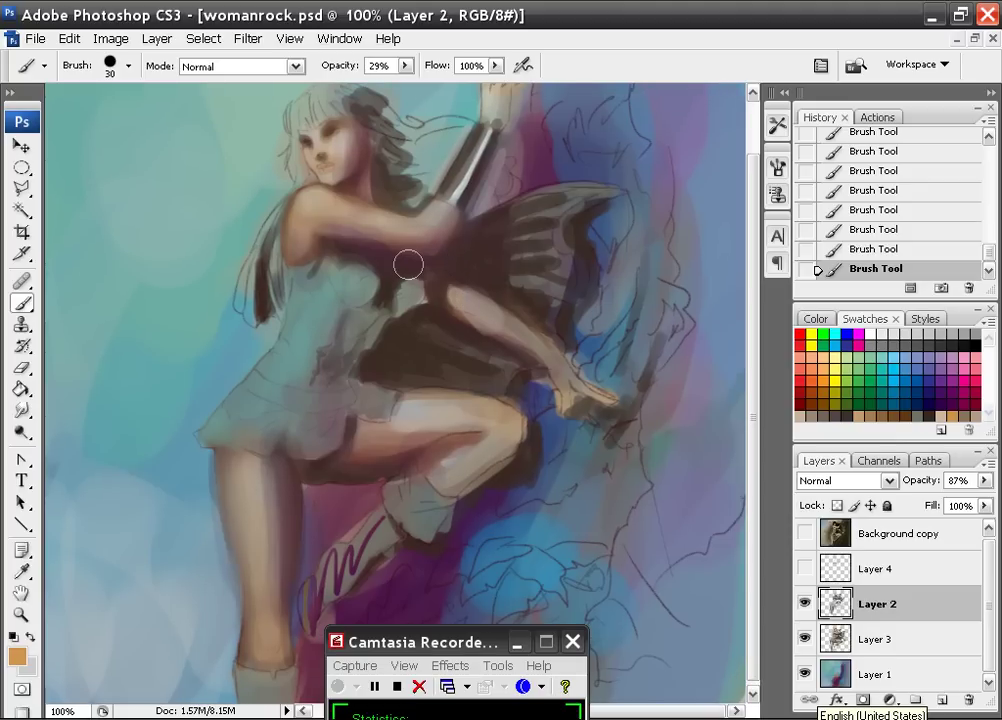
pyautogui.hotkey('ctrl', '+')
pyautogui.hotkey('ctrl', '+')
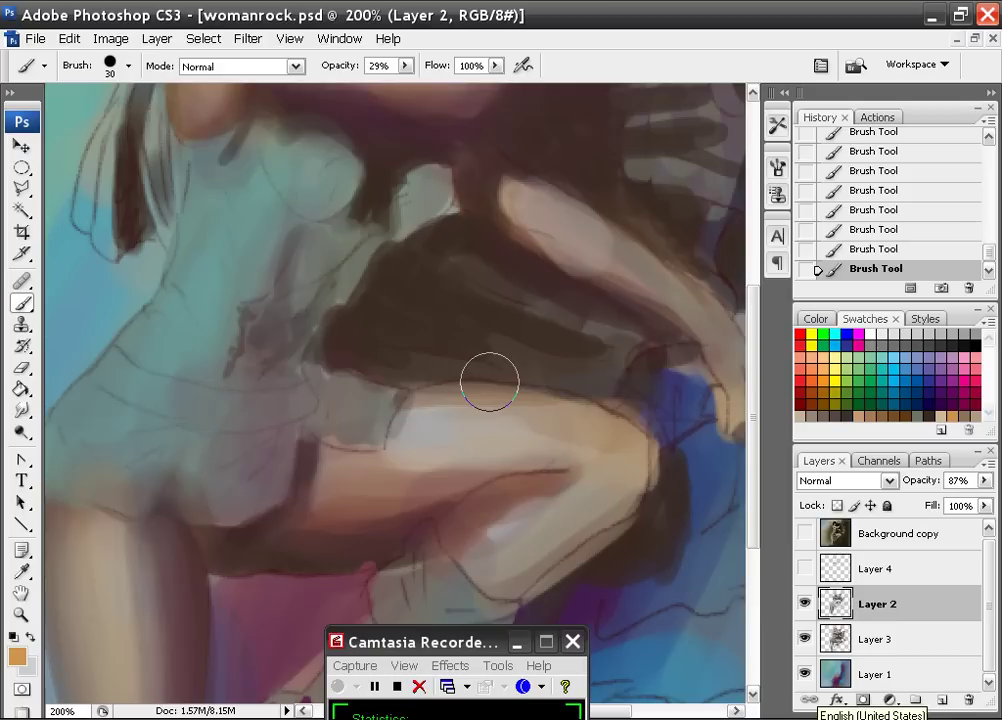
pyautogui.moveTo(287, 288); pyautogui.dragTo(503, 603)
pyautogui.moveTo(346, 260)
pyautogui.mouseDown()
pyautogui.moveTo(324, 512)
pyautogui.moveTo(396, 206)
pyautogui.moveTo(331, 479)
pyautogui.moveTo(421, 355)
pyautogui.moveTo(403, 347)
pyautogui.moveTo(414, 304)
pyautogui.mouseUp()
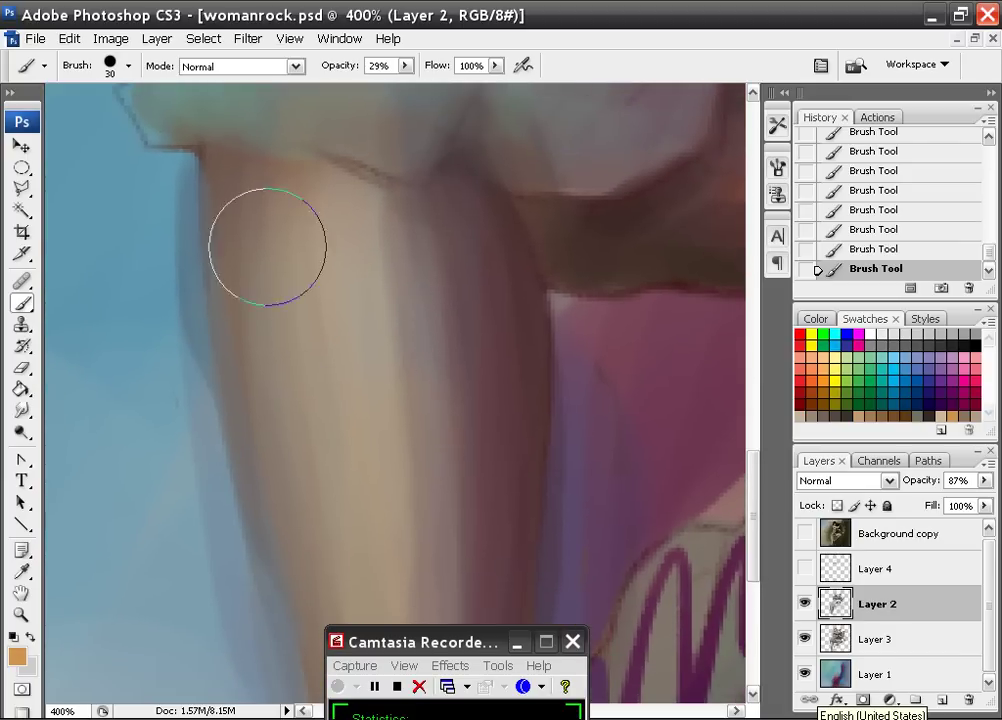
pyautogui.moveTo(181, 185)
pyautogui.mouseDown()
pyautogui.moveTo(177, 250)
pyautogui.moveTo(186, 159)
pyautogui.mouseUp()
pyautogui.moveTo(185, 285); pyautogui.dragTo(180, 360)
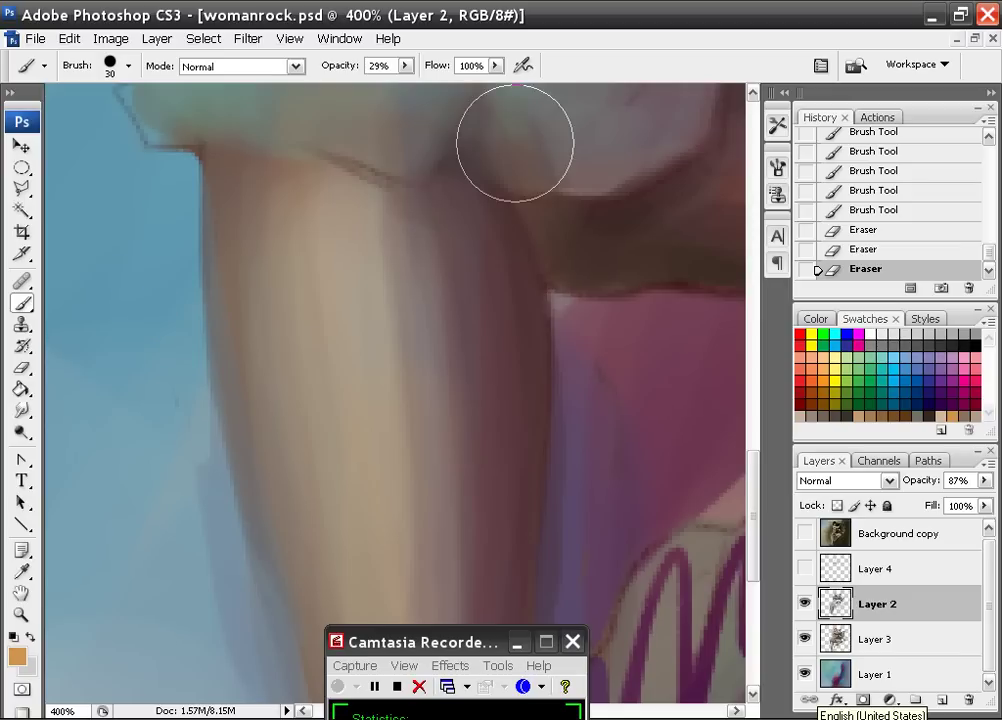
# - Merge Layer 2 and Layer 3 into one layer
pyautogui.keyDown('ctrl'); pyautogui.click(883, 637); pyautogui.keyUp('ctrl')
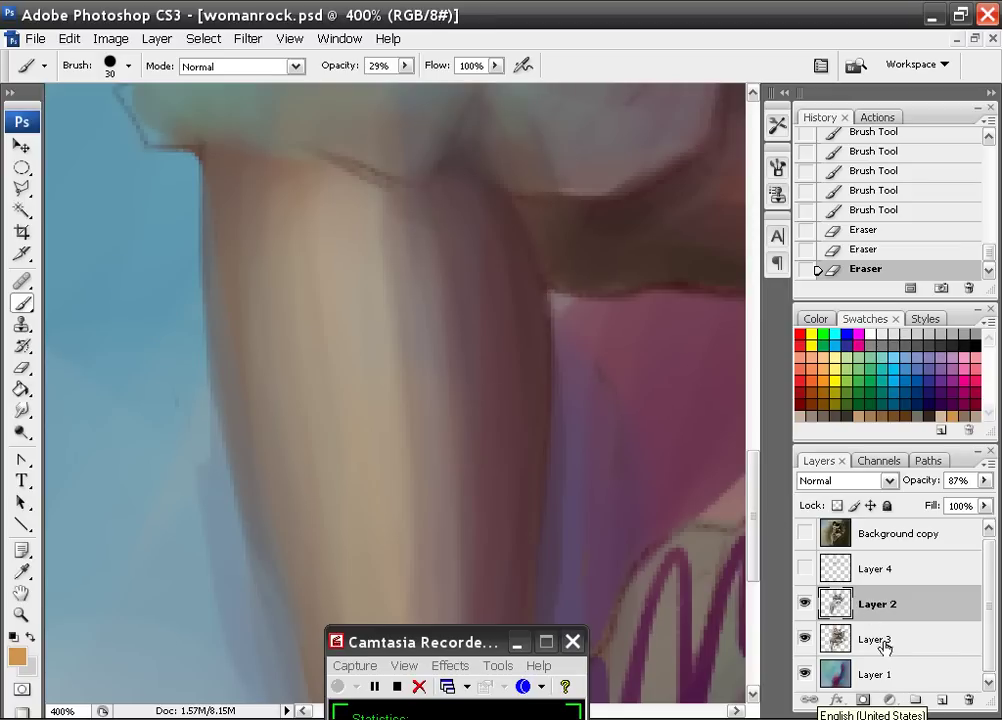
pyautogui.click(988, 467)
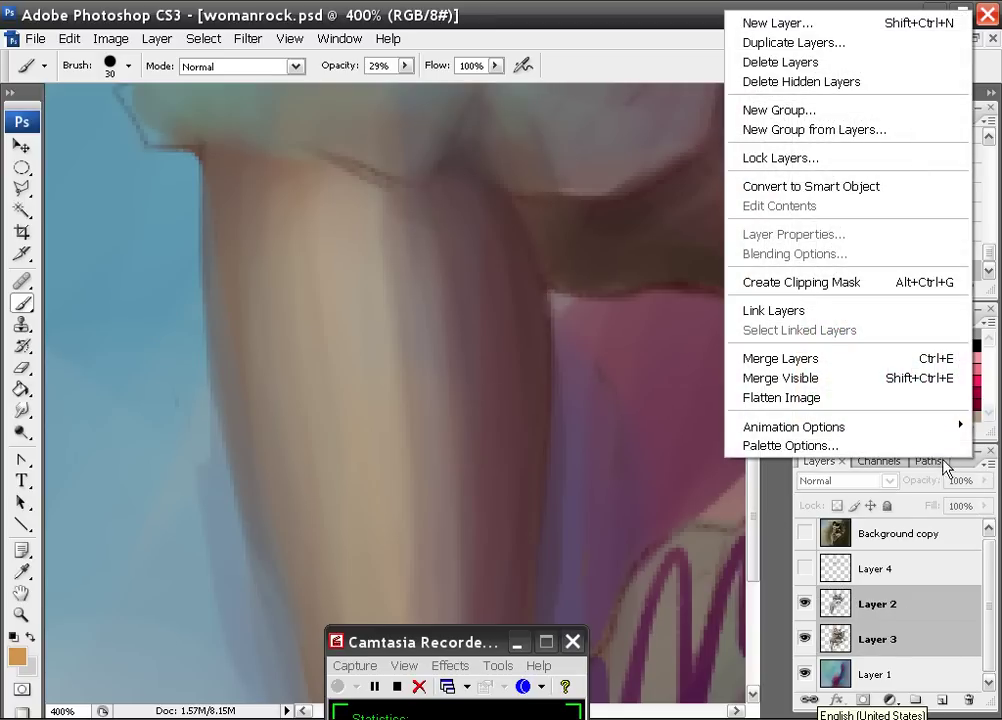
pyautogui.click(812, 361)
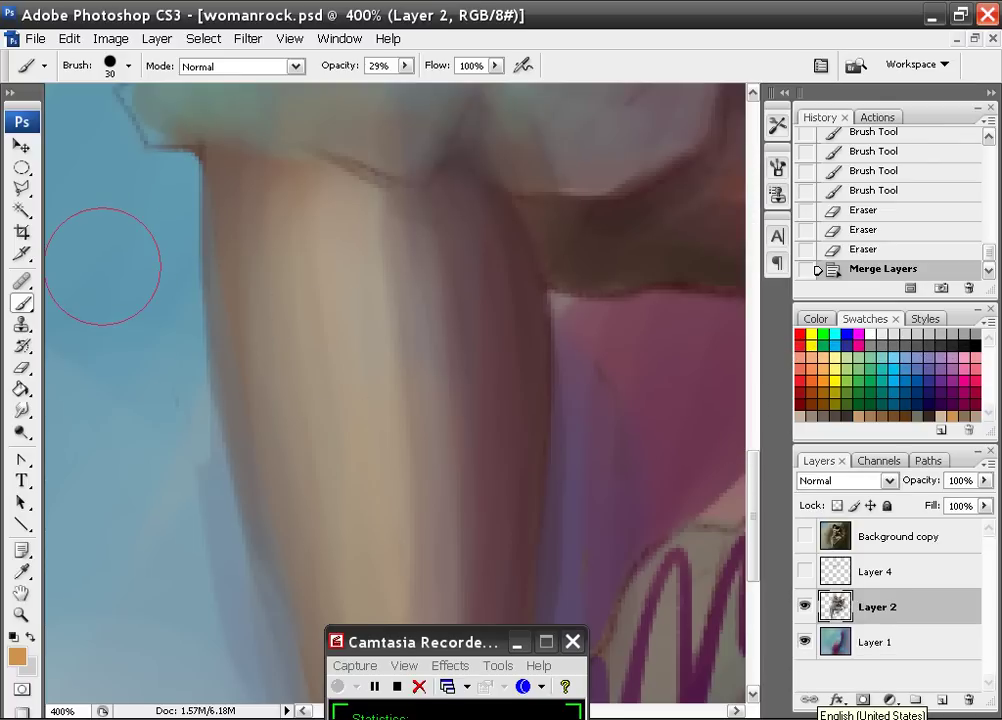
# - Erase the overspill along the standing leg's outer contour, from the upper thigh down to the boot cuff
pyautogui.moveTo(185, 285); pyautogui.dragTo(211, 506)
pyautogui.moveTo(174, 362)
pyautogui.mouseDown()
pyautogui.moveTo(202, 414)
pyautogui.moveTo(197, 463)
pyautogui.mouseUp()
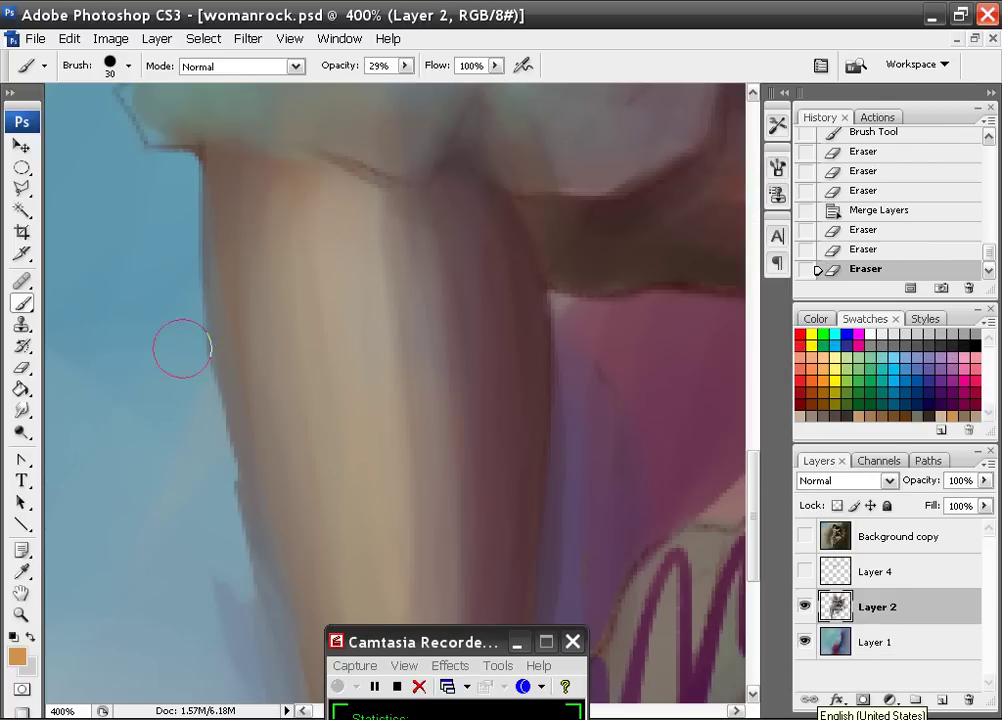
pyautogui.moveTo(247, 580)
pyautogui.mouseDown()
pyautogui.moveTo(179, 425)
pyautogui.moveTo(127, 213)
pyautogui.mouseUp()
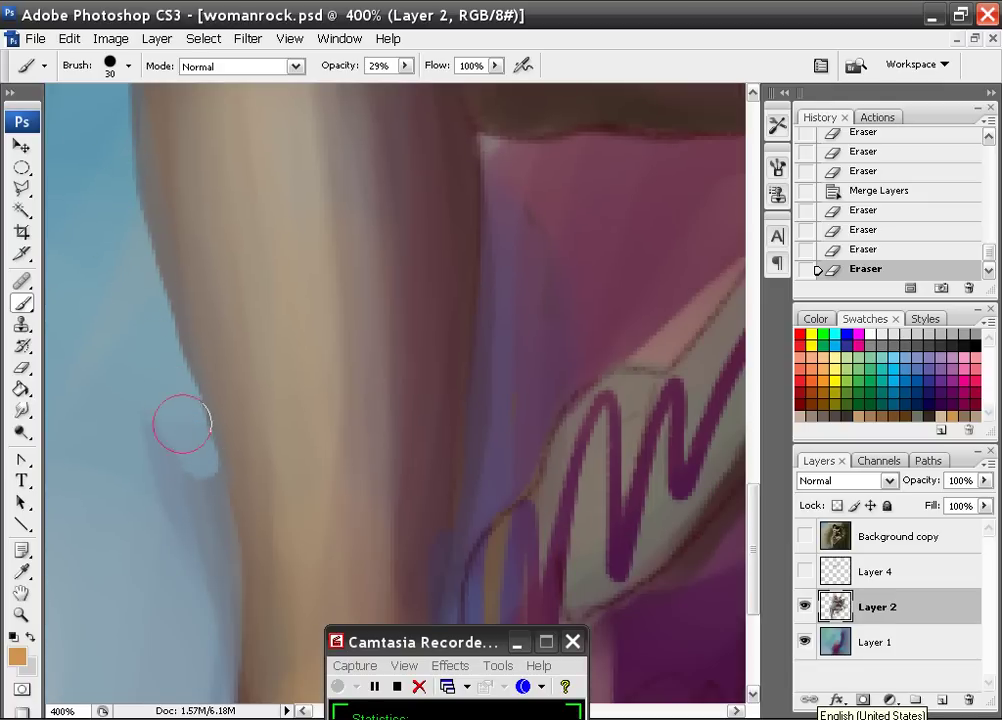
pyautogui.moveTo(210, 529); pyautogui.dragTo(180, 581)
pyautogui.moveTo(174, 525); pyautogui.dragTo(177, 392)
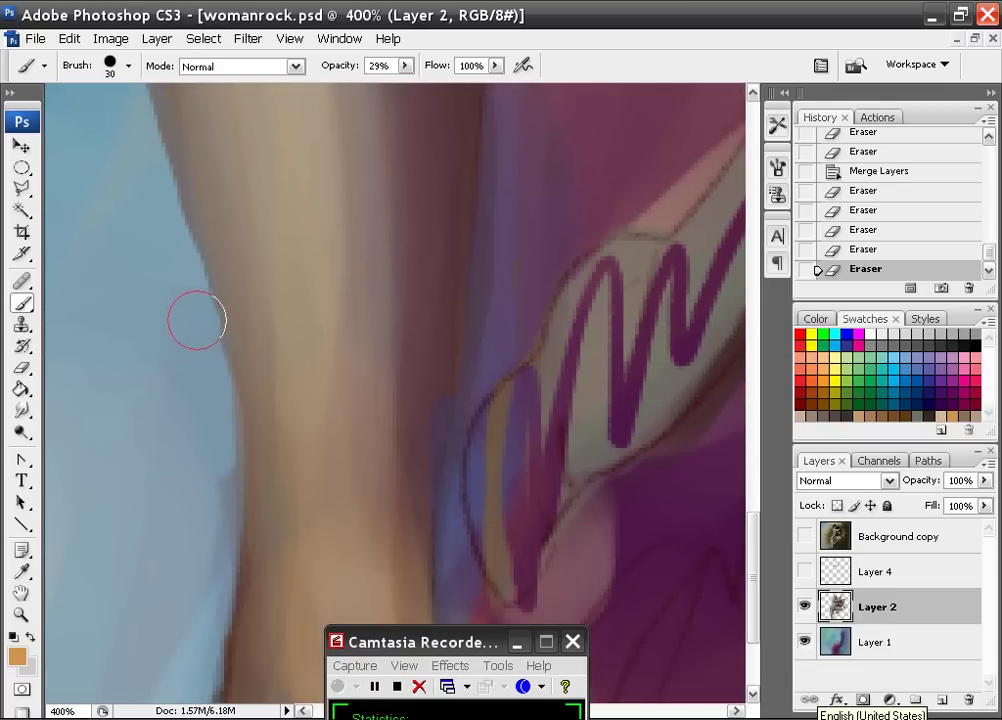
pyautogui.moveTo(216, 460); pyautogui.dragTo(194, 590)
pyautogui.moveTo(208, 496); pyautogui.dragTo(214, 305)
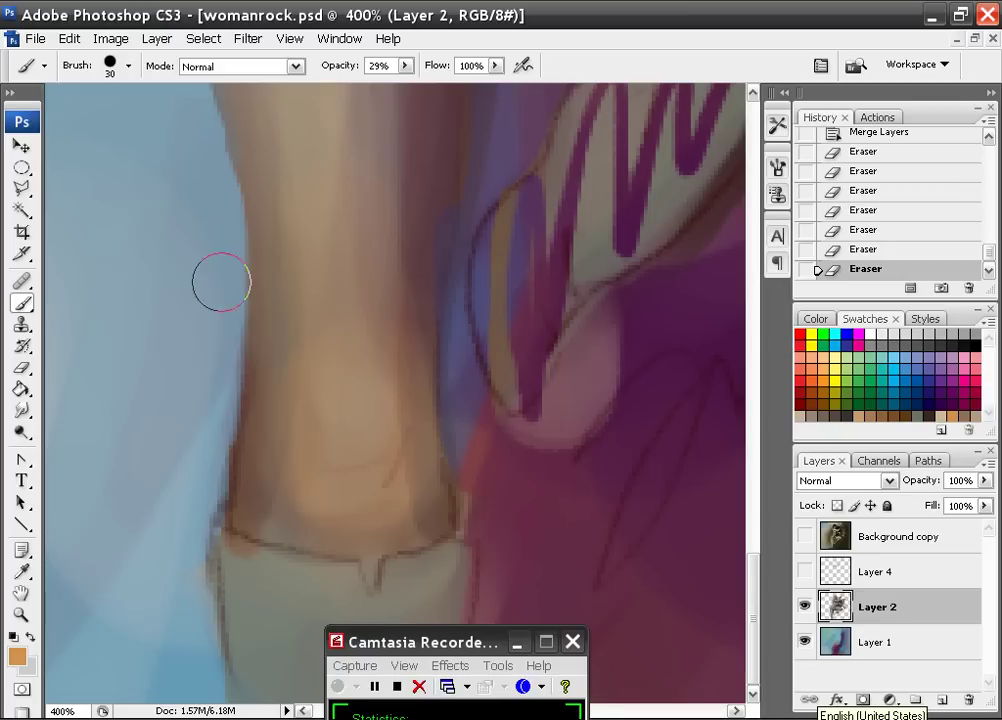
pyautogui.moveTo(222, 410)
pyautogui.mouseDown()
pyautogui.moveTo(206, 471)
pyautogui.moveTo(207, 433)
pyautogui.moveTo(197, 510)
pyautogui.mouseUp()
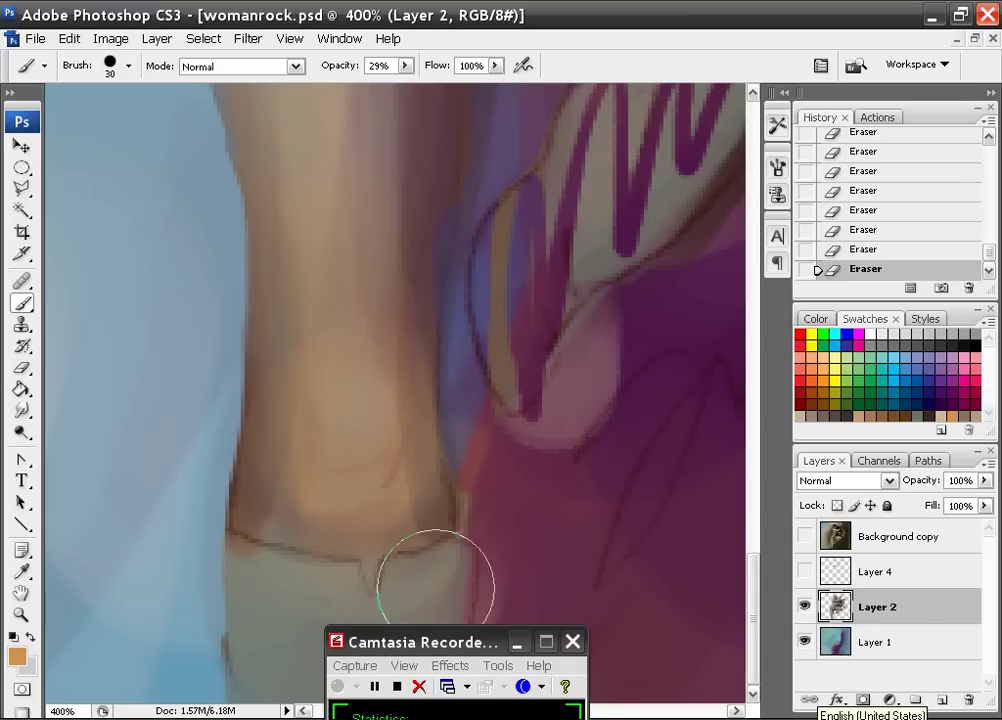
pyautogui.moveTo(456, 645)
pyautogui.mouseDown()
pyautogui.moveTo(495, 586)
pyautogui.moveTo(499, 635)
pyautogui.moveTo(515, 597)
pyautogui.moveTo(643, 604)
pyautogui.moveTo(794, 647)
pyautogui.moveTo(756, 578)
pyautogui.moveTo(723, 583)
pyautogui.moveTo(724, 606)
pyautogui.mouseUp()
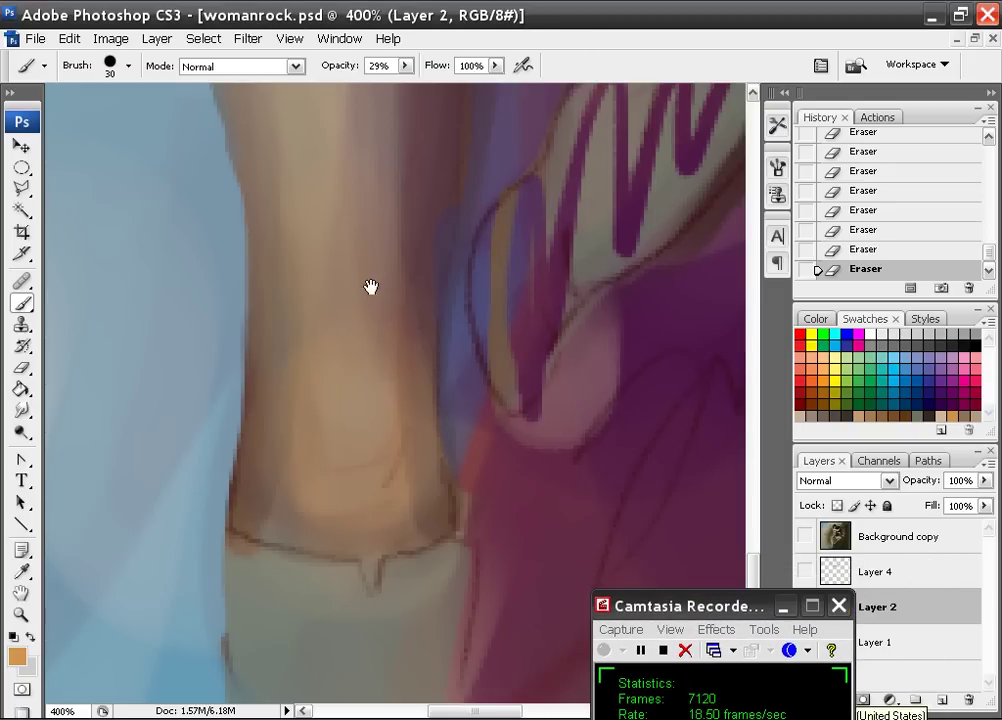
# - Set the brush diameter to 21 px and brush warm orange down the outer edge of the standing thigh
pyautogui.moveTo(369, 286)
pyautogui.mouseDown()
pyautogui.moveTo(377, 427)
pyautogui.moveTo(353, 342)
pyautogui.moveTo(324, 376)
pyautogui.moveTo(349, 353)
pyautogui.mouseUp()
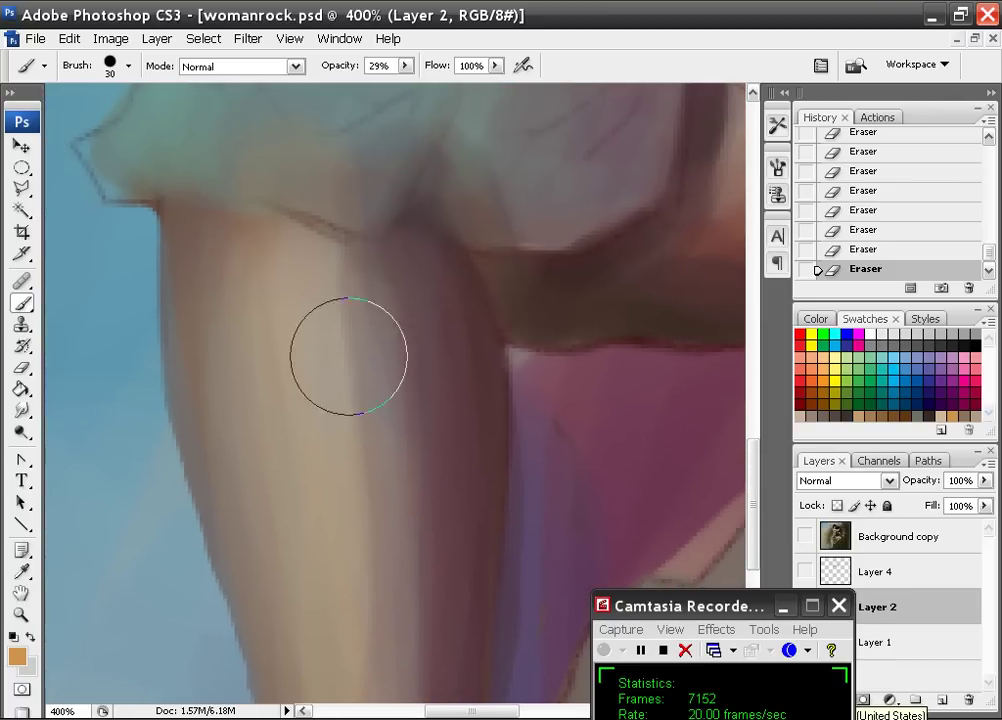
pyautogui.moveTo(286, 331); pyautogui.dragTo(358, 295)
pyautogui.rightClick(355, 352)
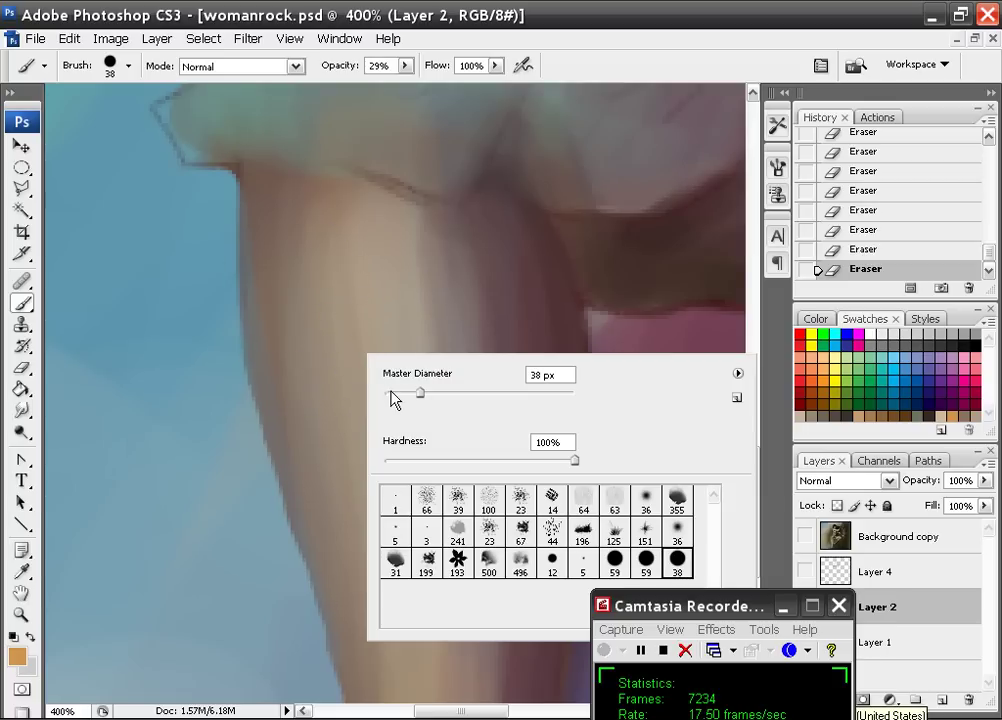
pyautogui.click(392, 396)
pyautogui.moveTo(400, 398); pyautogui.dragTo(404, 395)
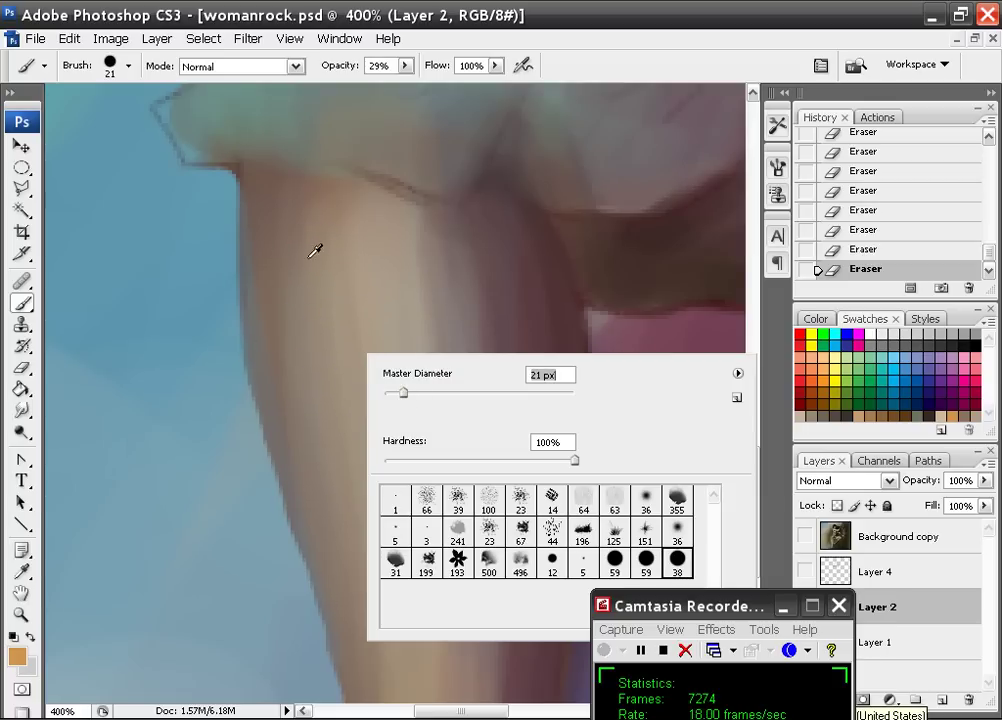
pyautogui.moveTo(276, 208); pyautogui.dragTo(265, 217)
pyautogui.moveTo(265, 217)
pyautogui.mouseDown()
pyautogui.moveTo(295, 410)
pyautogui.moveTo(293, 370)
pyautogui.mouseUp()
pyautogui.moveTo(289, 328); pyautogui.dragTo(314, 441)
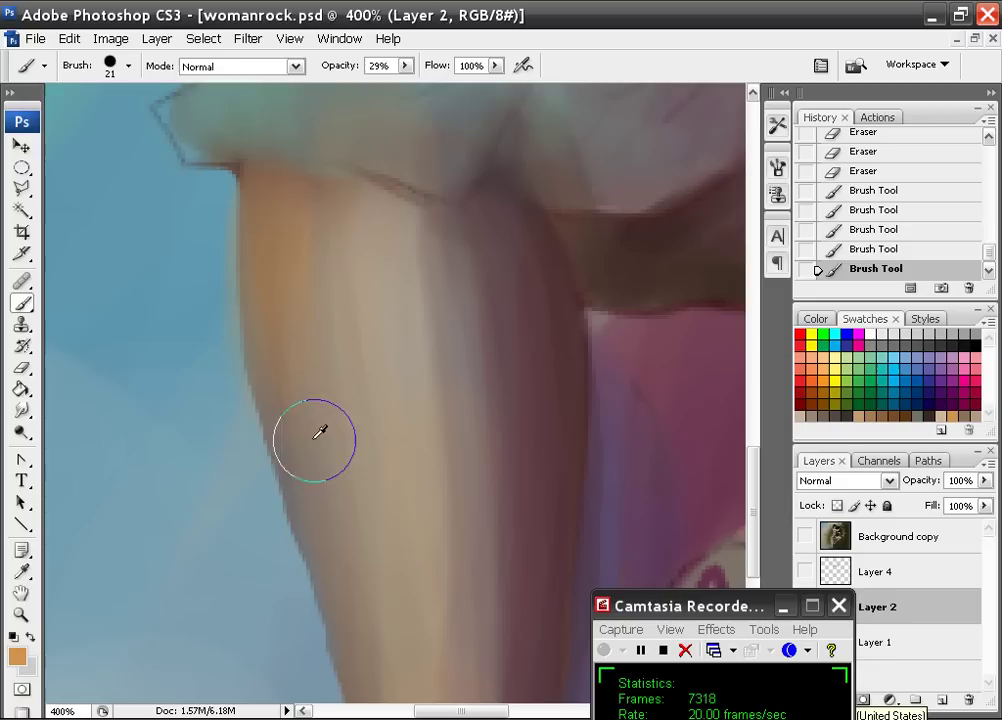
# - Blend the orange edge into the middle of the standing thigh with beige and grey-brown tones sampled from the skin
pyautogui.keyDown('alt'); pyautogui.click(346, 322); pyautogui.keyUp('alt')
pyautogui.moveTo(305, 220); pyautogui.dragTo(312, 400)
pyautogui.moveTo(295, 244); pyautogui.dragTo(318, 468)
pyautogui.moveTo(286, 230)
pyautogui.mouseDown()
pyautogui.moveTo(308, 478)
pyautogui.moveTo(341, 494)
pyautogui.mouseUp()
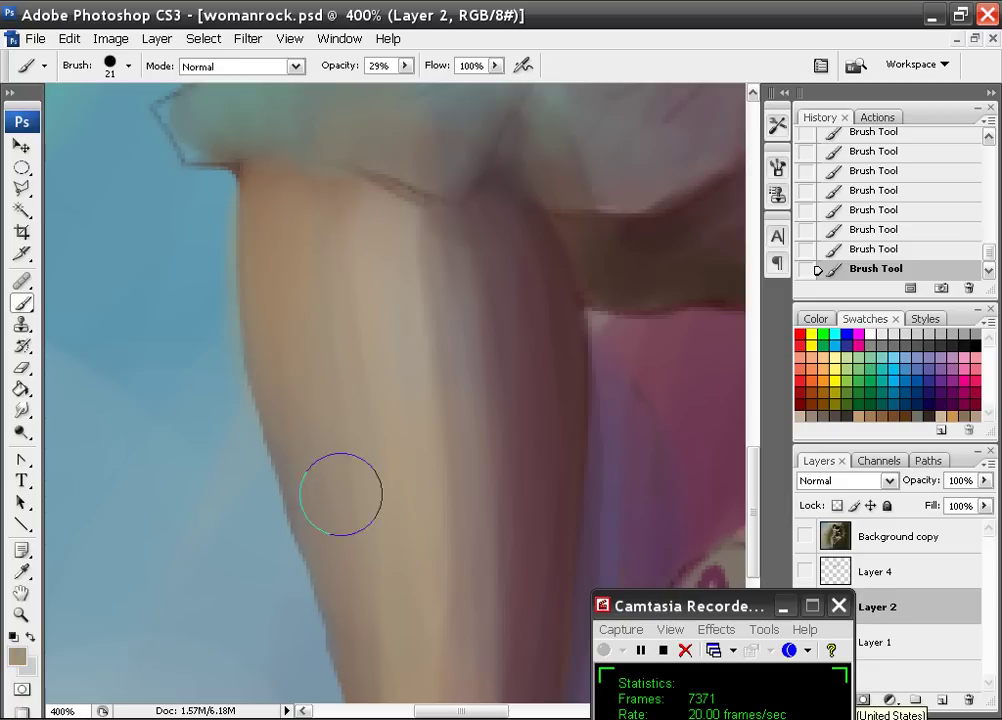
pyautogui.keyDown('alt'); pyautogui.click(370, 312); pyautogui.keyUp('alt')
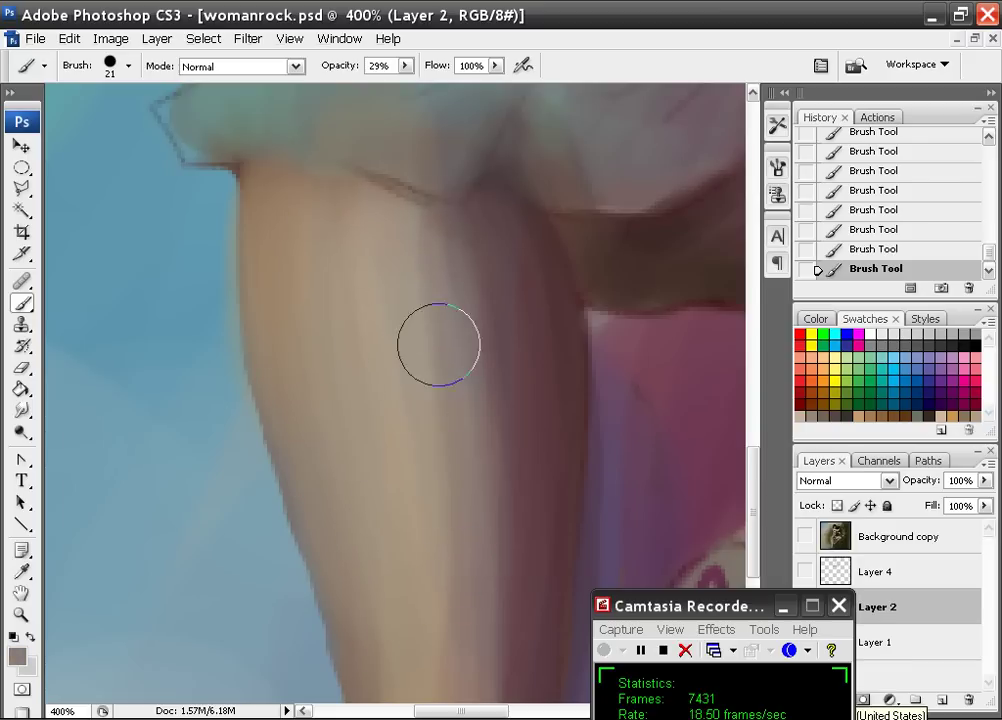
# - Smooth the shaded inner side of the standing thigh with sampled muted browns and purples
pyautogui.moveTo(530, 380); pyautogui.dragTo(345, 313)
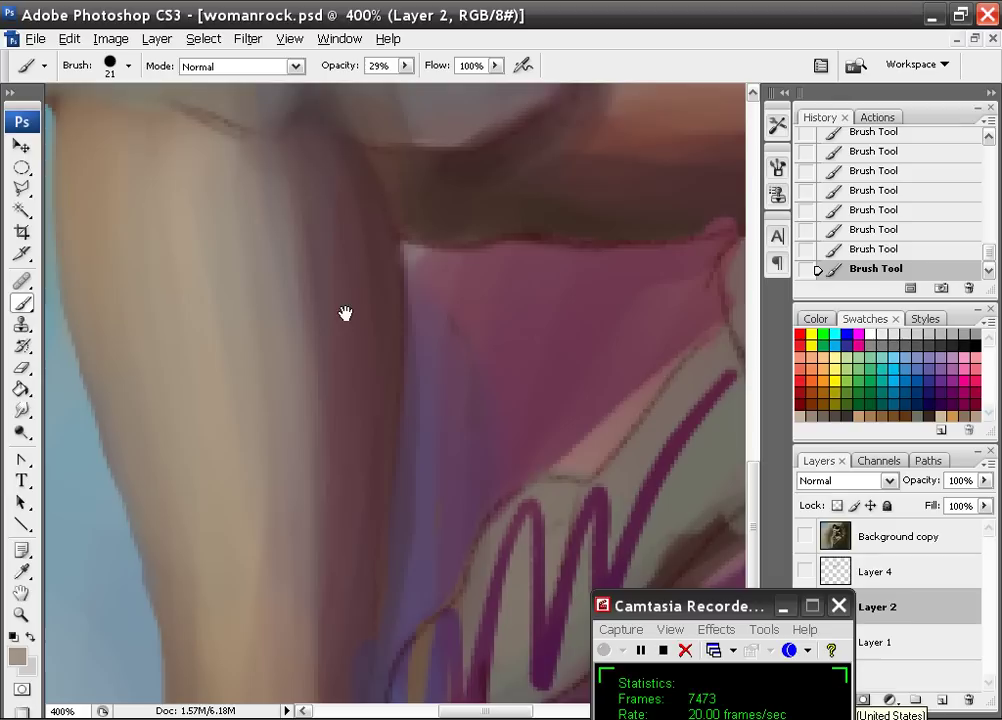
pyautogui.keyDown('alt'); pyautogui.click(342, 275); pyautogui.keyUp('alt')
pyautogui.keyDown('alt'); pyautogui.click(288, 274); pyautogui.keyUp('alt')
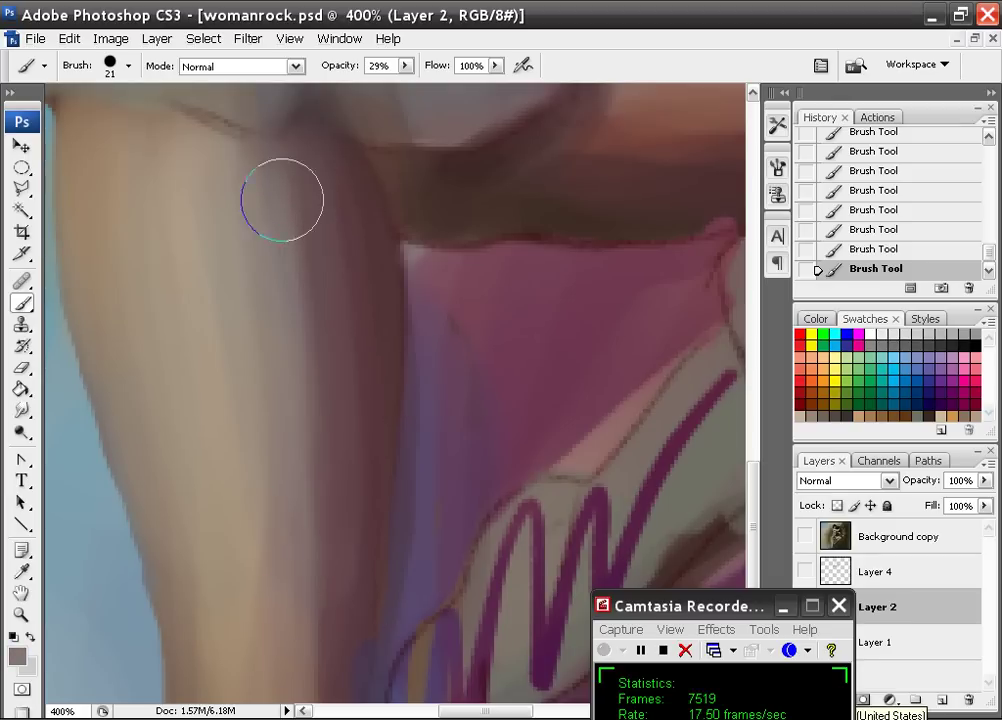
pyautogui.keyDown('alt'); pyautogui.click(465, 373); pyautogui.keyUp('alt')
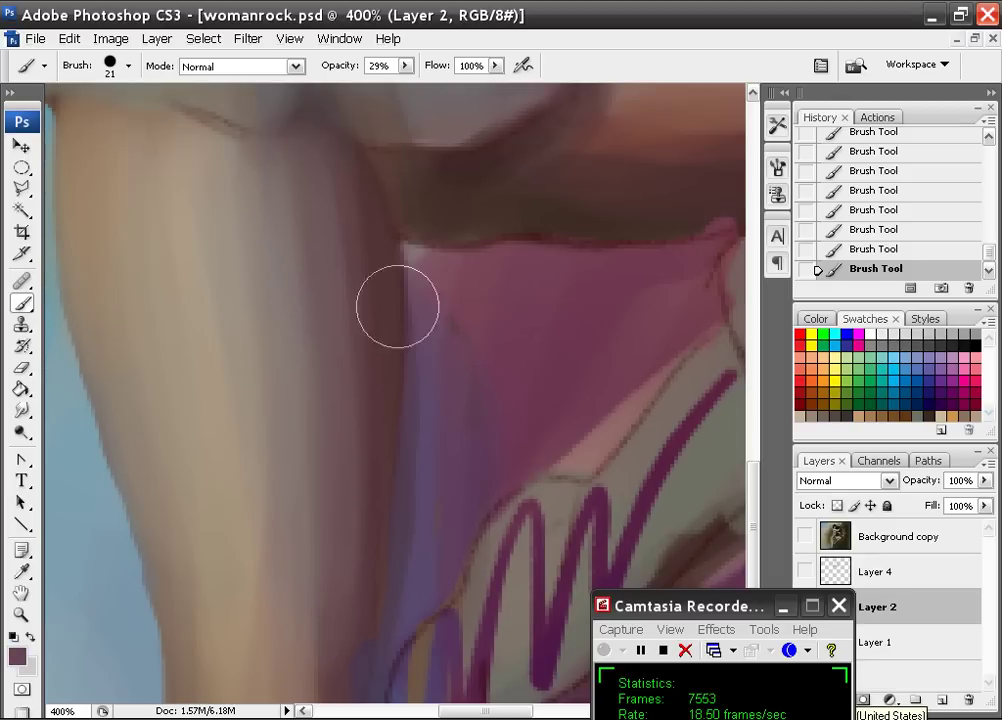
pyautogui.moveTo(398, 306)
pyautogui.mouseDown()
pyautogui.moveTo(358, 396)
pyautogui.moveTo(357, 578)
pyautogui.mouseUp()
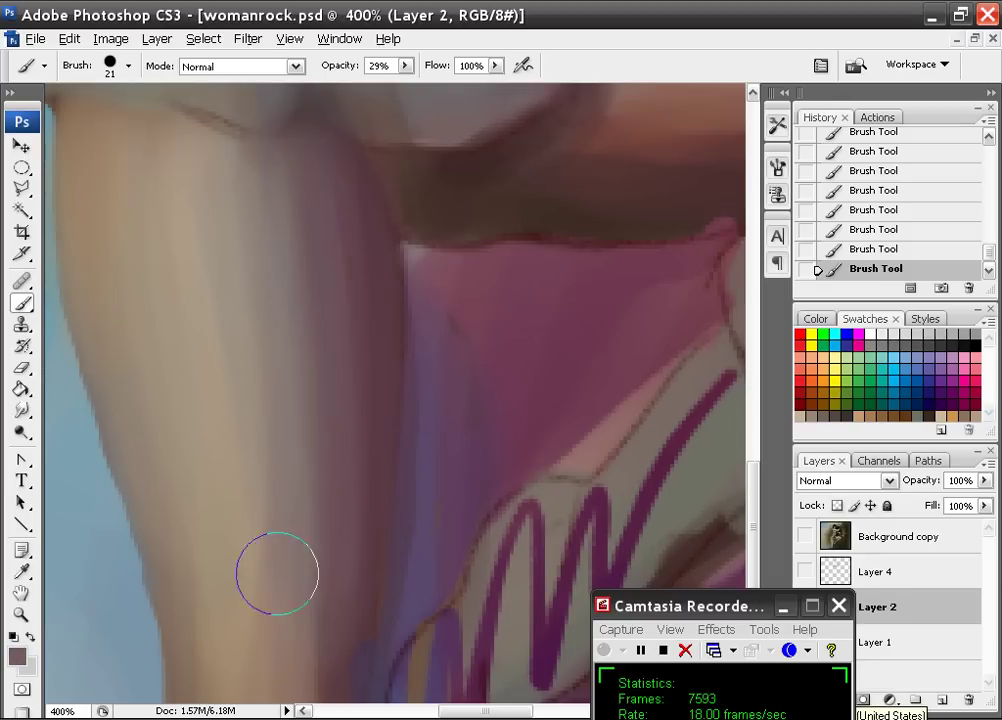
# - Shade the knee above the boot with sampled dark purple-brown, reducing the brush diameter to 8 px
pyautogui.moveTo(284, 501); pyautogui.dragTo(317, 207)
pyautogui.moveTo(330, 486); pyautogui.dragTo(340, 272)
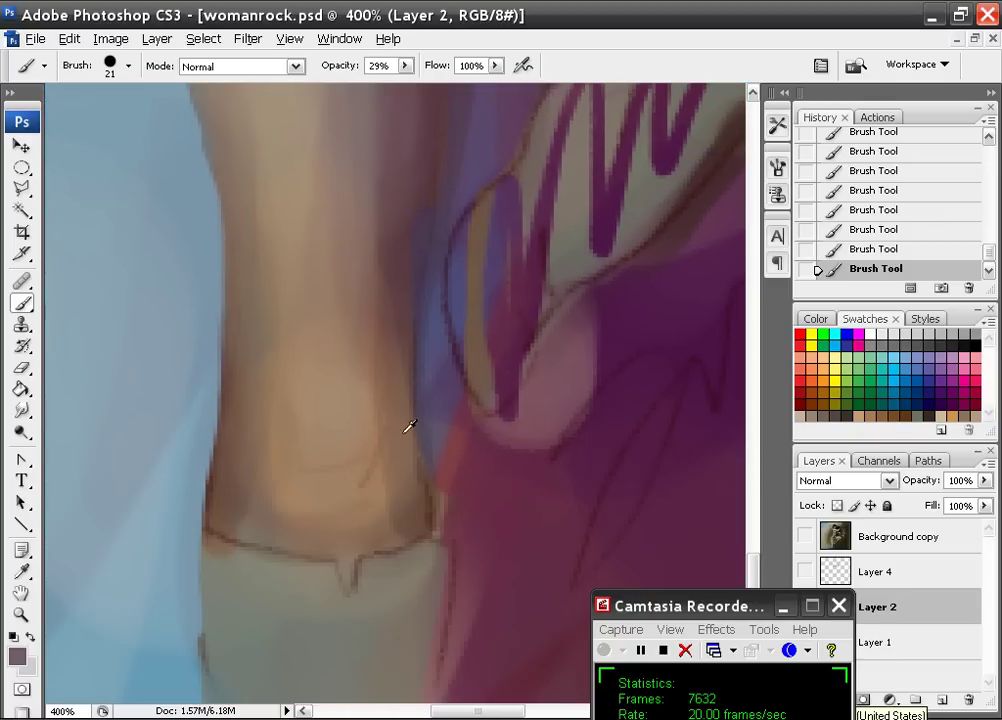
pyautogui.keyDown('alt'); pyautogui.click(254, 466); pyautogui.keyUp('alt')
pyautogui.keyDown('alt'); pyautogui.click(438, 295); pyautogui.keyUp('alt')
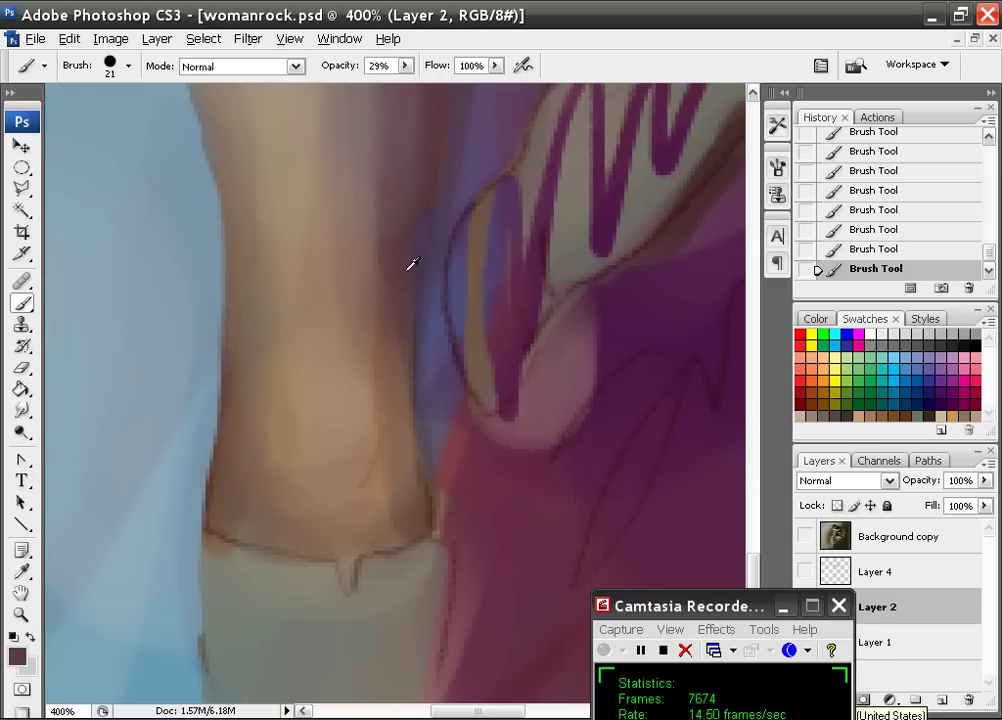
pyautogui.rightClick(345, 412)
pyautogui.moveTo(372, 458)
pyautogui.mouseDown()
pyautogui.moveTo(317, 487)
pyautogui.moveTo(367, 517)
pyautogui.moveTo(317, 526)
pyautogui.mouseUp()
pyautogui.press('Return')
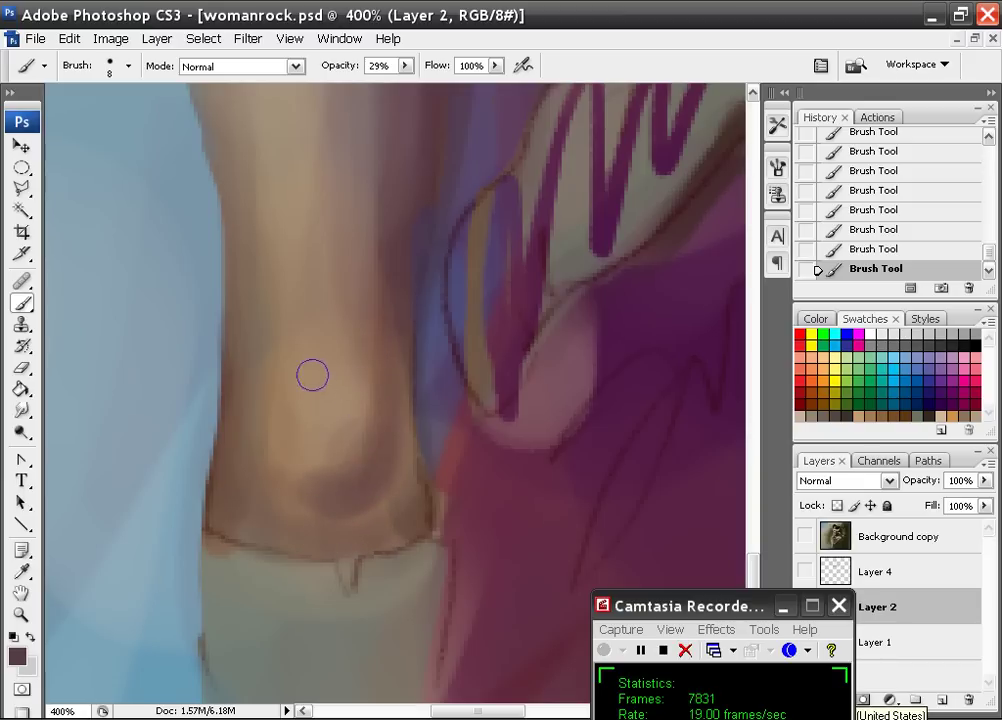
# - Model the kneecap with sampled tan highlights and darken the skin beneath it with sampled reddish brown
pyautogui.keyDown('alt'); pyautogui.click(331, 420); pyautogui.keyUp('alt')
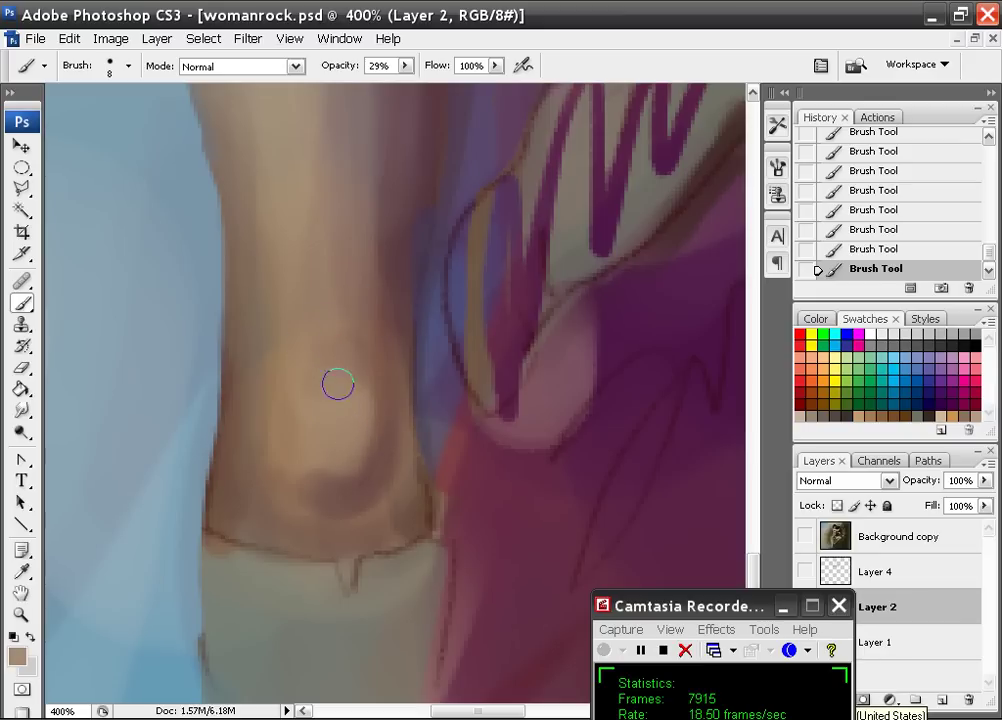
pyautogui.keyDown('alt'); pyautogui.click(351, 498); pyautogui.keyUp('alt')
pyautogui.moveTo(348, 498)
pyautogui.mouseDown()
pyautogui.moveTo(403, 515)
pyautogui.moveTo(391, 519)
pyautogui.moveTo(388, 509)
pyautogui.mouseUp()
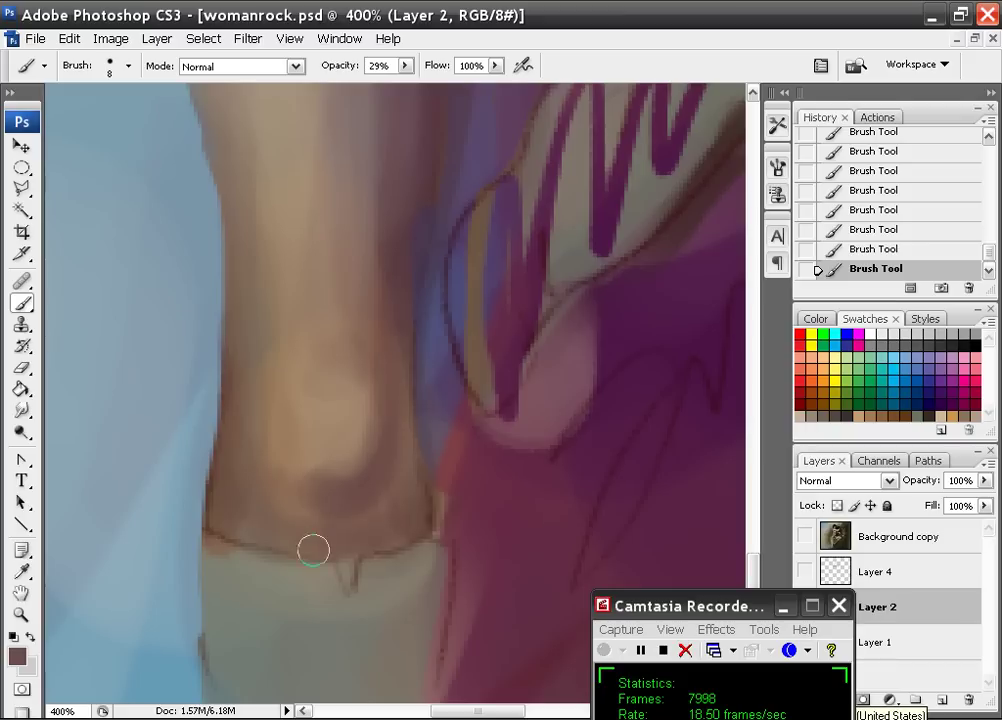
# - Switch to the soft 36 px brush reduced to 19 px and smooth the skin tones on the standing thigh below the skirt
pyautogui.moveTo(352, 205); pyautogui.dragTo(347, 539)
pyautogui.moveTo(337, 281)
pyautogui.mouseDown()
pyautogui.moveTo(376, 512)
pyautogui.moveTo(353, 270)
pyautogui.moveTo(336, 379)
pyautogui.mouseUp()
pyautogui.rightClick(336, 379)
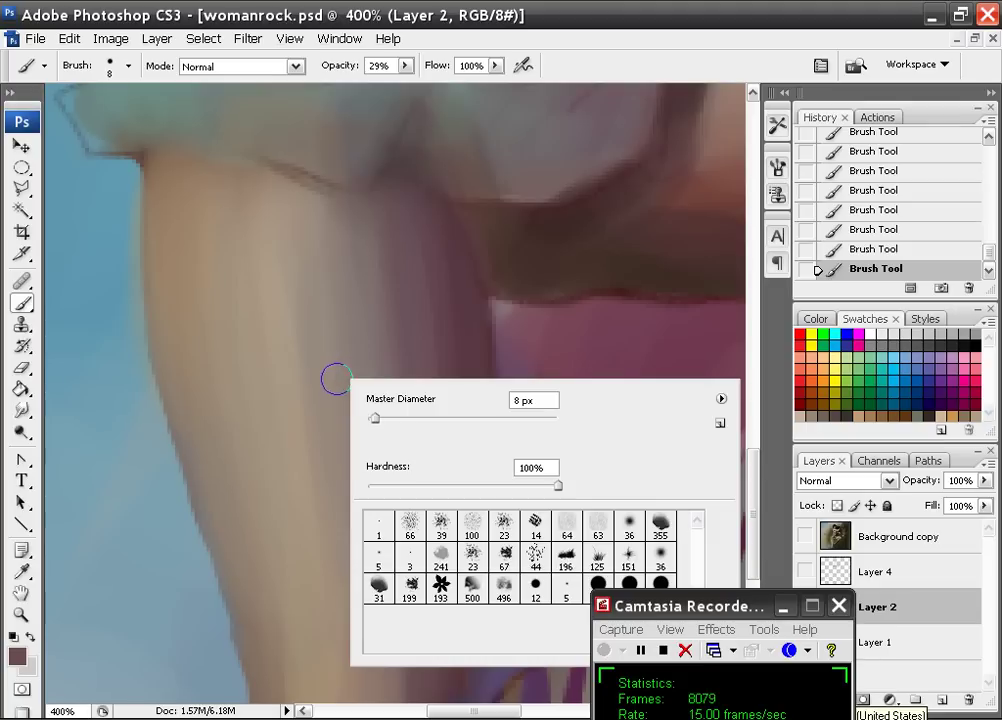
pyautogui.click(652, 559)
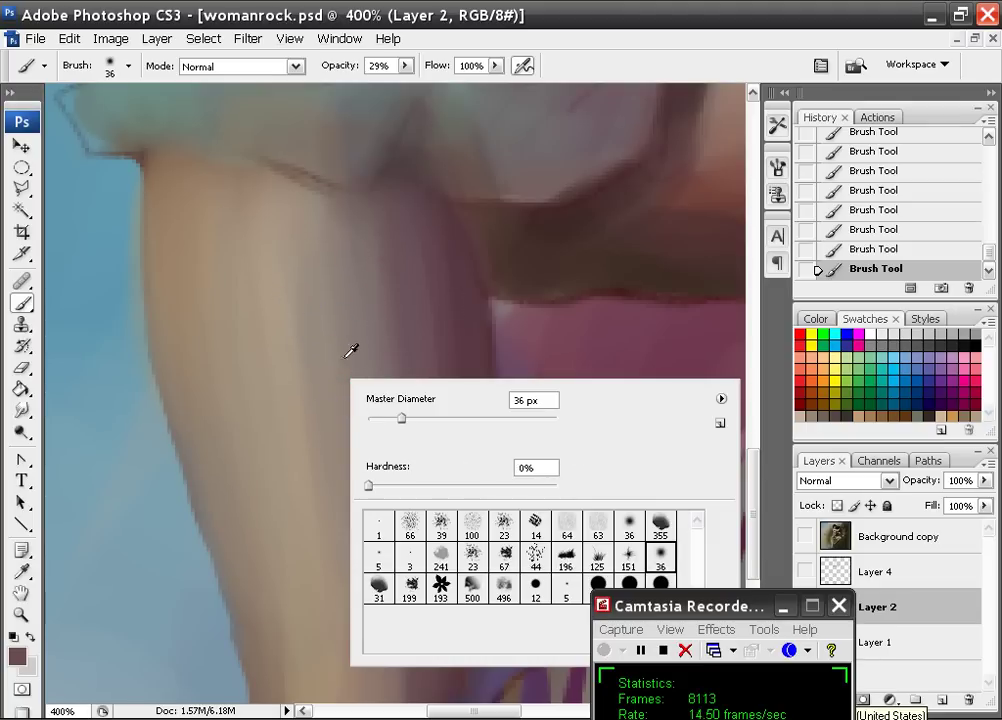
pyautogui.moveTo(392, 420); pyautogui.dragTo(381, 404)
pyautogui.click(206, 234)
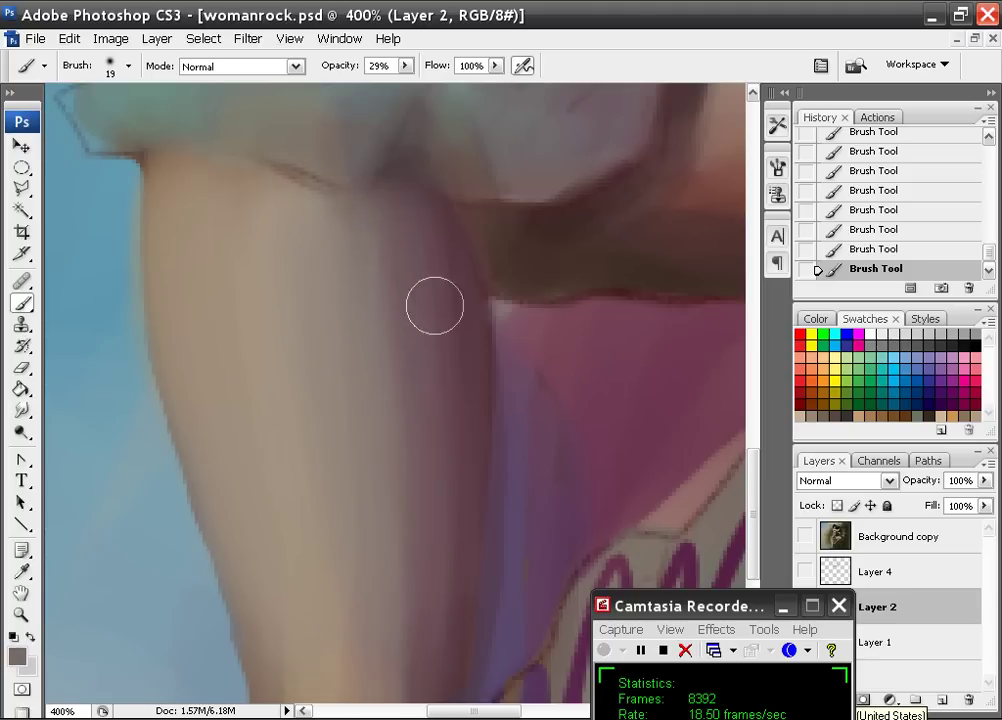
# - Deepen the shadow down the inner side of the standing thigh with sampled dark purple-brown
pyautogui.moveTo(434, 304); pyautogui.dragTo(425, 335)
pyautogui.keyDown('alt'); pyautogui.click(480, 560); pyautogui.keyUp('alt')
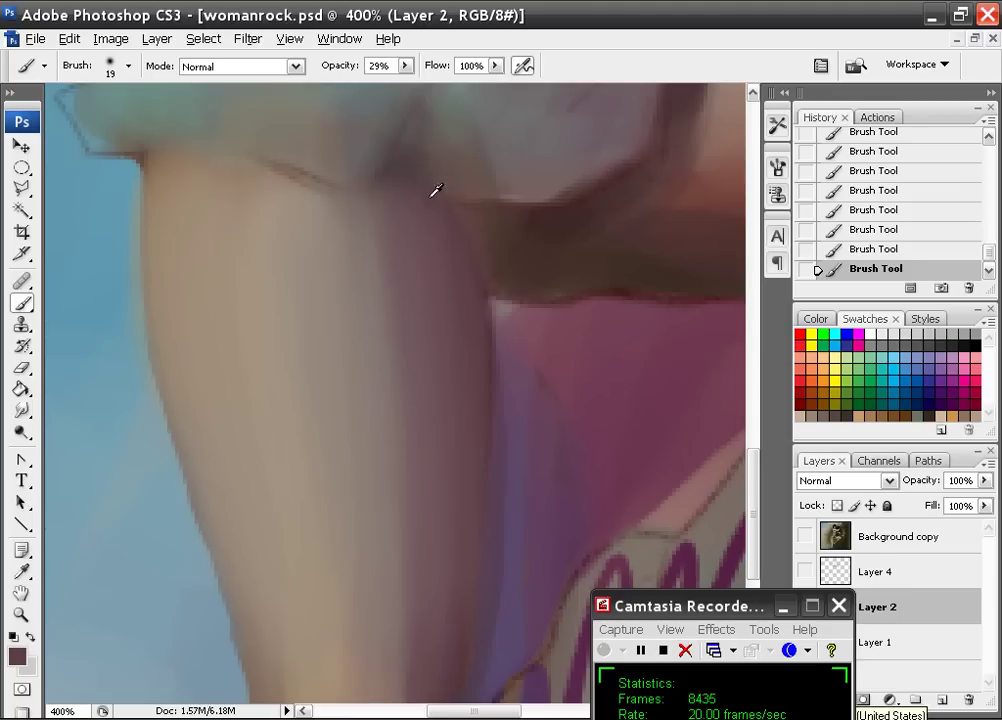
pyautogui.moveTo(406, 175)
pyautogui.mouseDown()
pyautogui.moveTo(377, 203)
pyautogui.moveTo(392, 216)
pyautogui.moveTo(417, 136)
pyautogui.moveTo(401, 184)
pyautogui.moveTo(422, 221)
pyautogui.mouseUp()
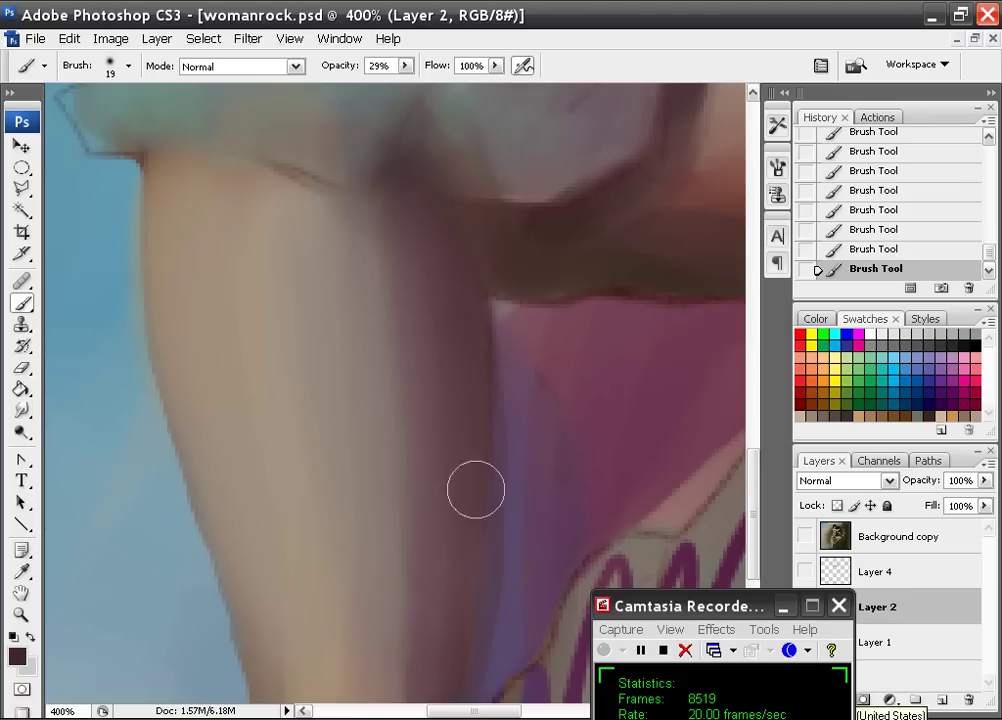
pyautogui.moveTo(477, 490); pyautogui.dragTo(380, 250)
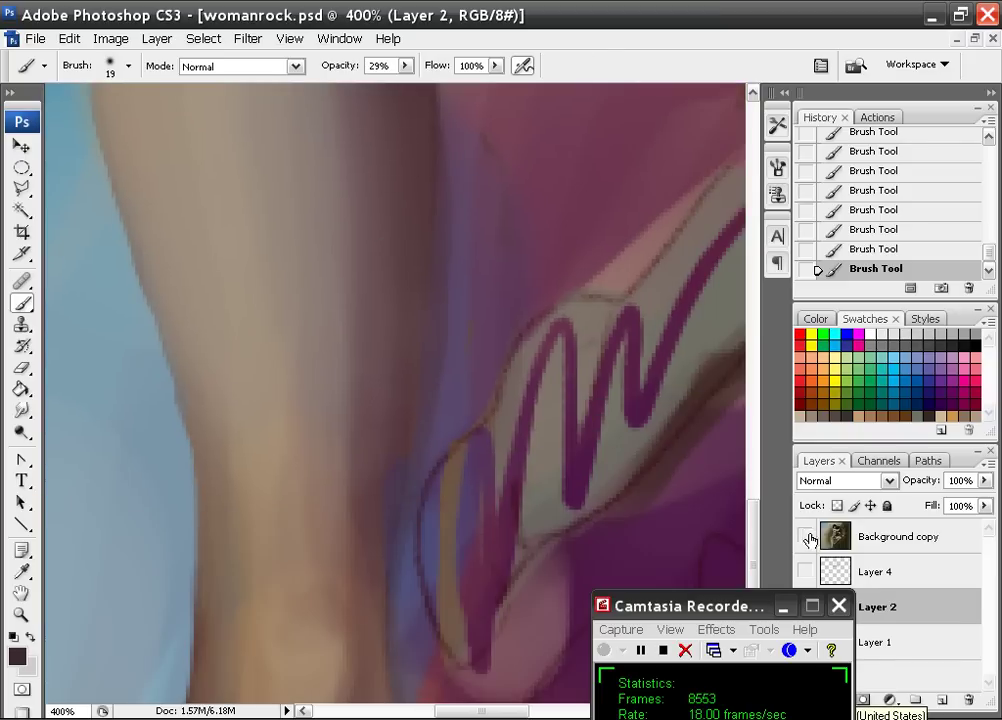
# - Show the Background copy reference layer, compare the shading of the standing thigh, and hide the layer again
pyautogui.click(806, 537)
pyautogui.moveTo(486, 240)
pyautogui.mouseDown()
pyautogui.moveTo(501, 342)
pyautogui.moveTo(500, 550)
pyautogui.mouseUp()
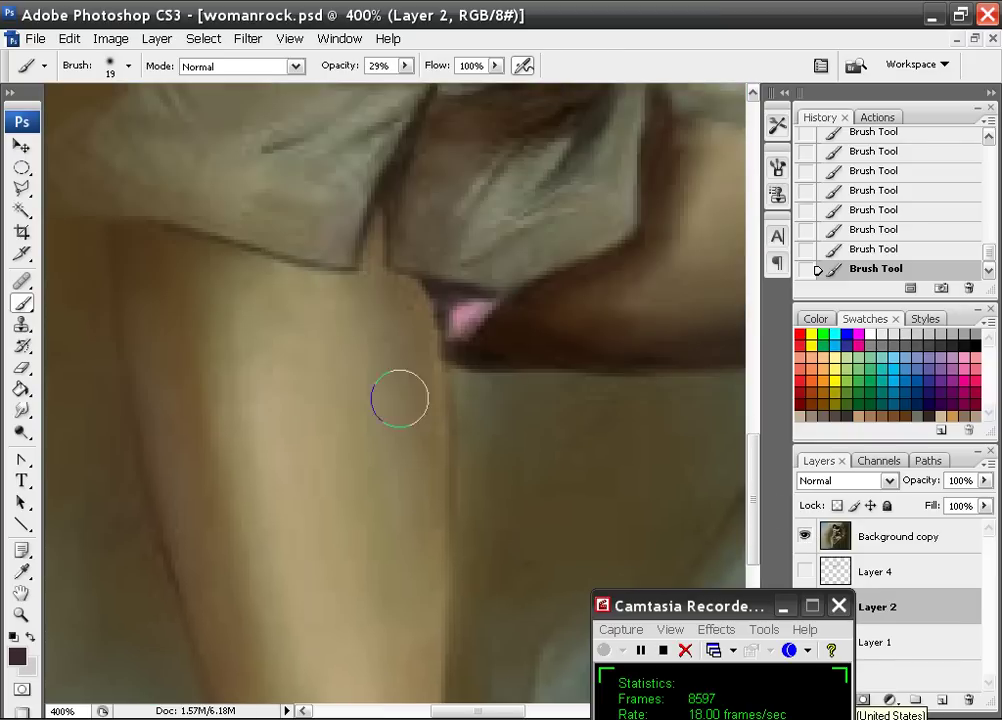
pyautogui.moveTo(425, 580); pyautogui.dragTo(408, 348)
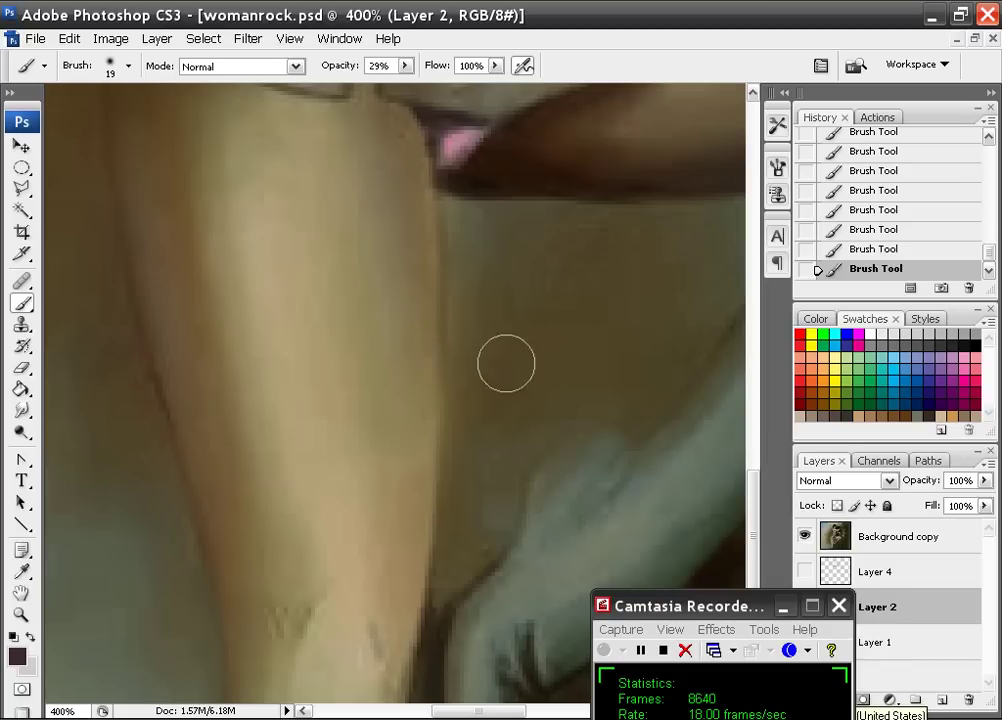
pyautogui.click(806, 537)
# - Soften the inner thigh shadow and cover the blue strip beside it with sampled mauve and dark purple tones
pyautogui.moveTo(440, 250); pyautogui.dragTo(448, 301)
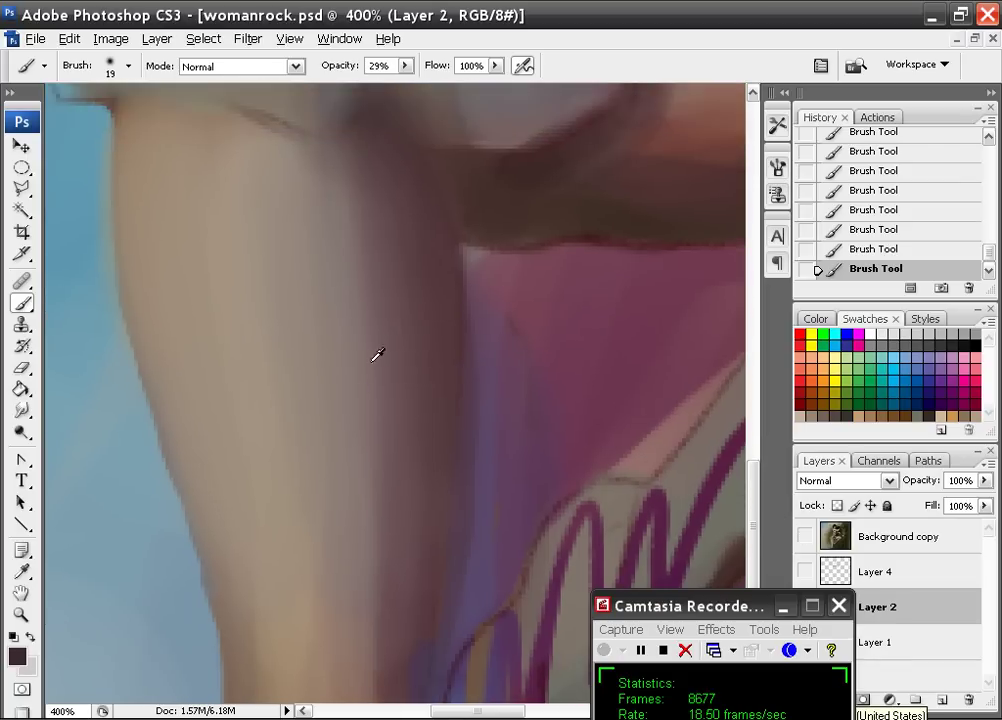
pyautogui.moveTo(382, 582); pyautogui.dragTo(397, 406)
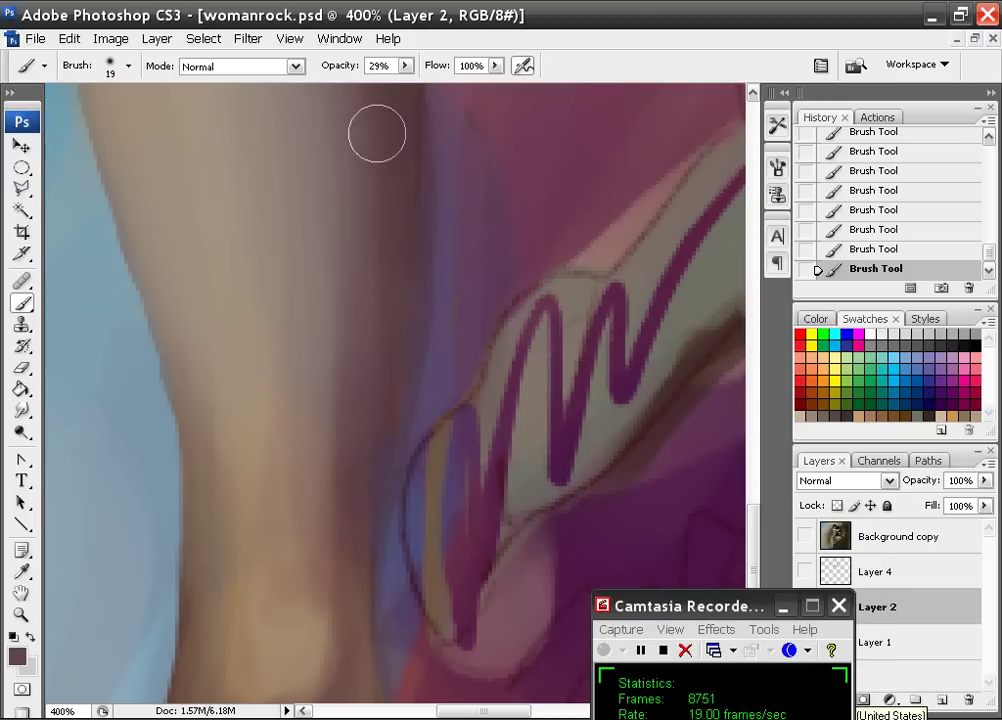
pyautogui.moveTo(415, 190)
pyautogui.mouseDown()
pyautogui.moveTo(441, 212)
pyautogui.moveTo(412, 436)
pyautogui.moveTo(436, 327)
pyautogui.mouseUp()
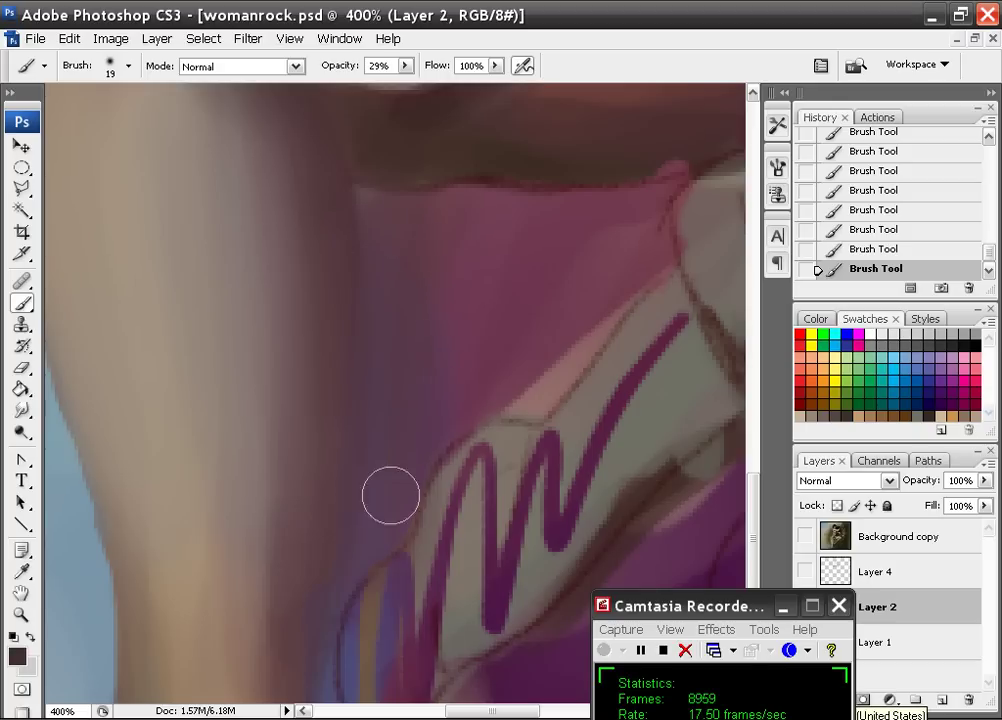
pyautogui.moveTo(672, 228); pyautogui.dragTo(579, 226)
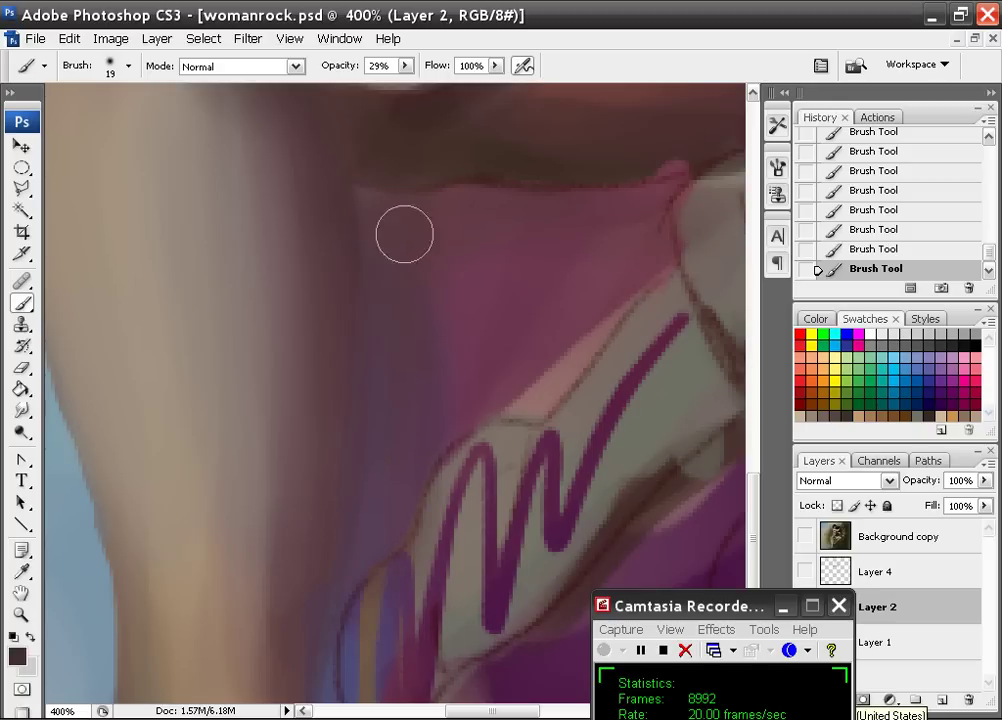
pyautogui.press('space')
pyautogui.moveTo(344, 305)
pyautogui.mouseDown()
pyautogui.moveTo(441, 195)
pyautogui.moveTo(459, 347)
pyautogui.moveTo(289, 197)
pyautogui.moveTo(353, 292)
pyautogui.mouseUp()
# - Enlarge the soft brush to 30 px at 51% opacity and smooth the middle of the standing thigh with sampled skin tones
pyautogui.scroll(3, 305, 350)
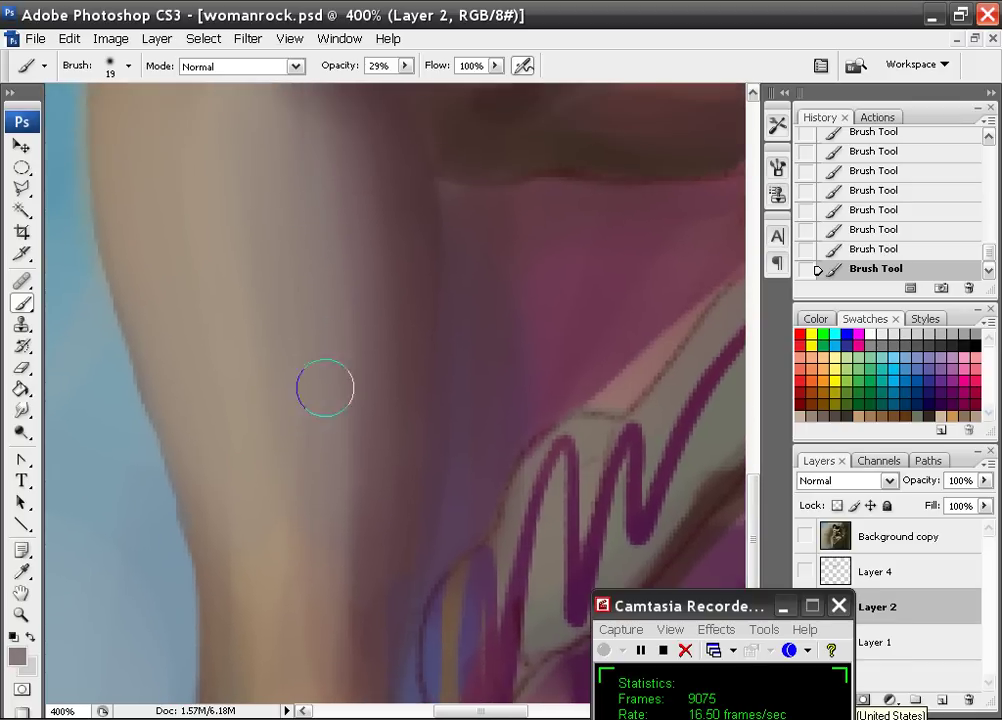
pyautogui.rightClick(360, 384)
pyautogui.click(413, 424)
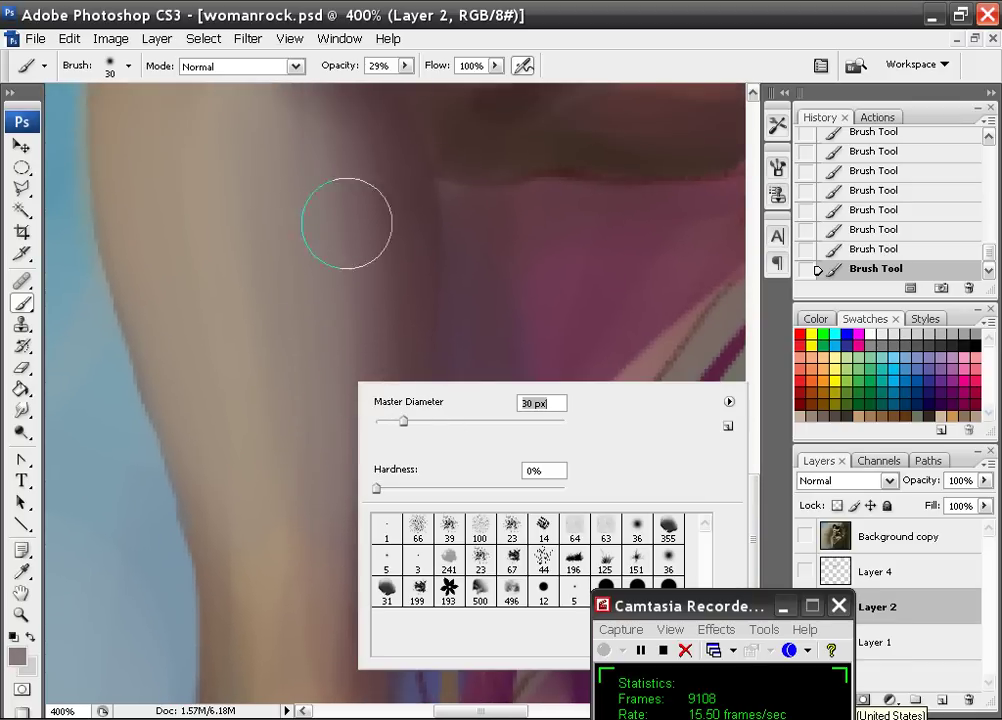
pyautogui.click(405, 65)
pyautogui.keyDown('alt'); pyautogui.click(270, 234); pyautogui.keyUp('alt')
pyautogui.moveTo(255, 358)
pyautogui.mouseDown()
pyautogui.moveTo(230, 128)
pyautogui.moveTo(237, 447)
pyautogui.moveTo(290, 404)
pyautogui.moveTo(349, 165)
pyautogui.mouseUp()
# - Blend the lower thigh into the knee and even out the thigh with sampled tan and beige
pyautogui.moveTo(384, 524); pyautogui.dragTo(340, 376)
pyautogui.keyDown('alt'); pyautogui.click(331, 334); pyautogui.keyUp('alt')
pyautogui.moveTo(321, 451); pyautogui.dragTo(331, 331)
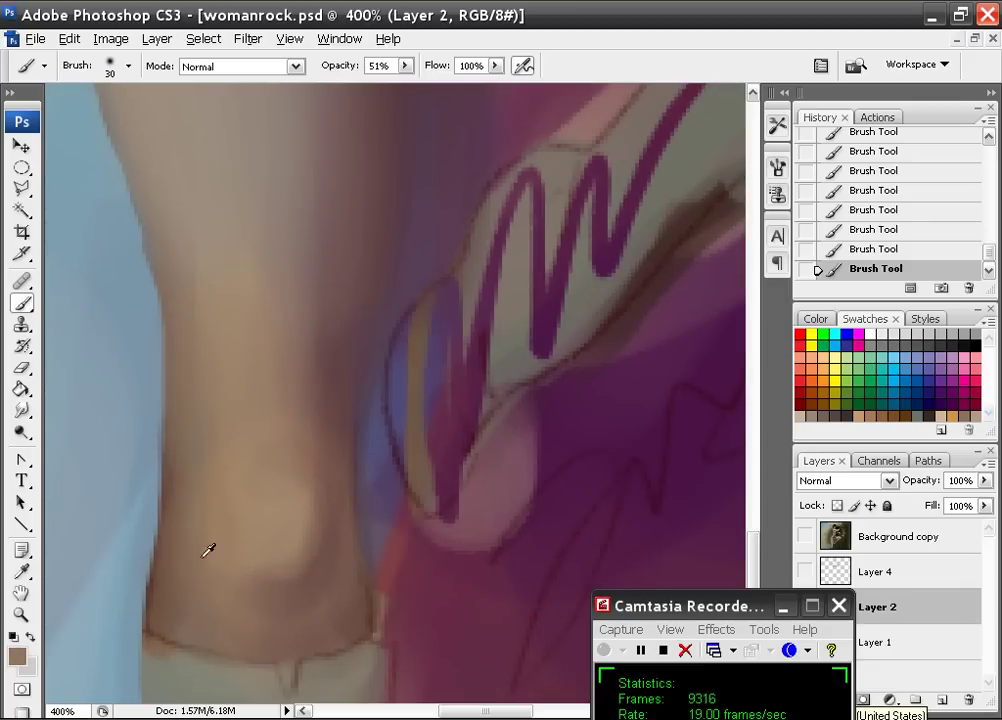
pyautogui.moveTo(281, 244); pyautogui.dragTo(325, 540)
pyautogui.keyDown('alt'); pyautogui.click(184, 134); pyautogui.keyUp('alt')
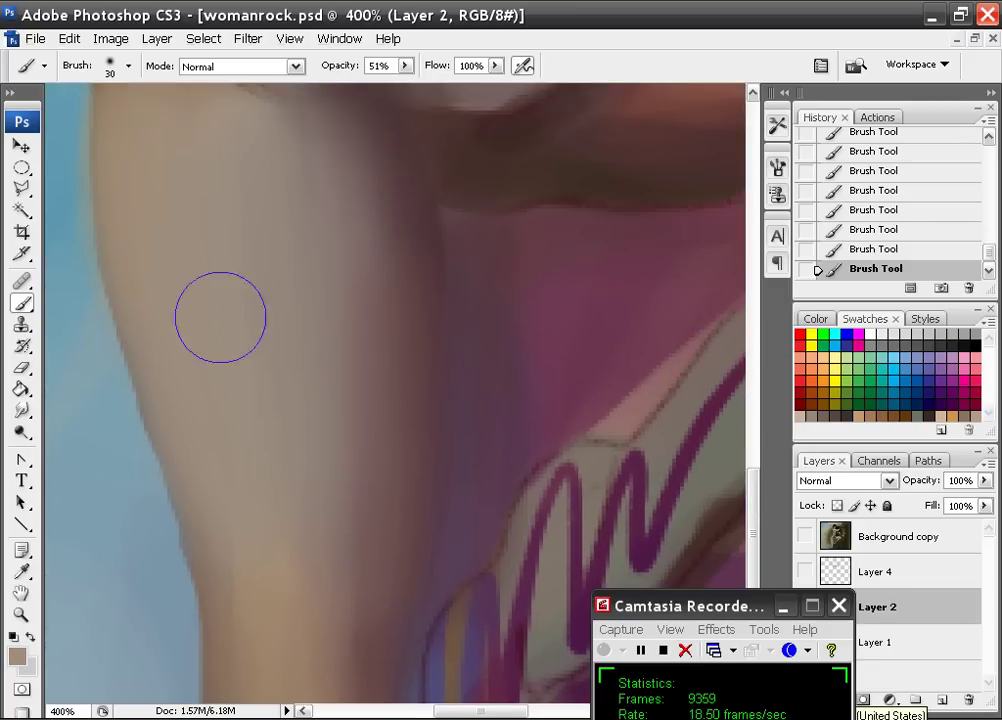
pyautogui.moveTo(228, 288); pyautogui.dragTo(248, 340)
# - Set the foreground colour to a light peach with H 29, S 36, B 87
pyautogui.hotkey('ctrl', '-')
pyautogui.hotkey('ctrl', '-')
pyautogui.hotkey('ctrl', '-')
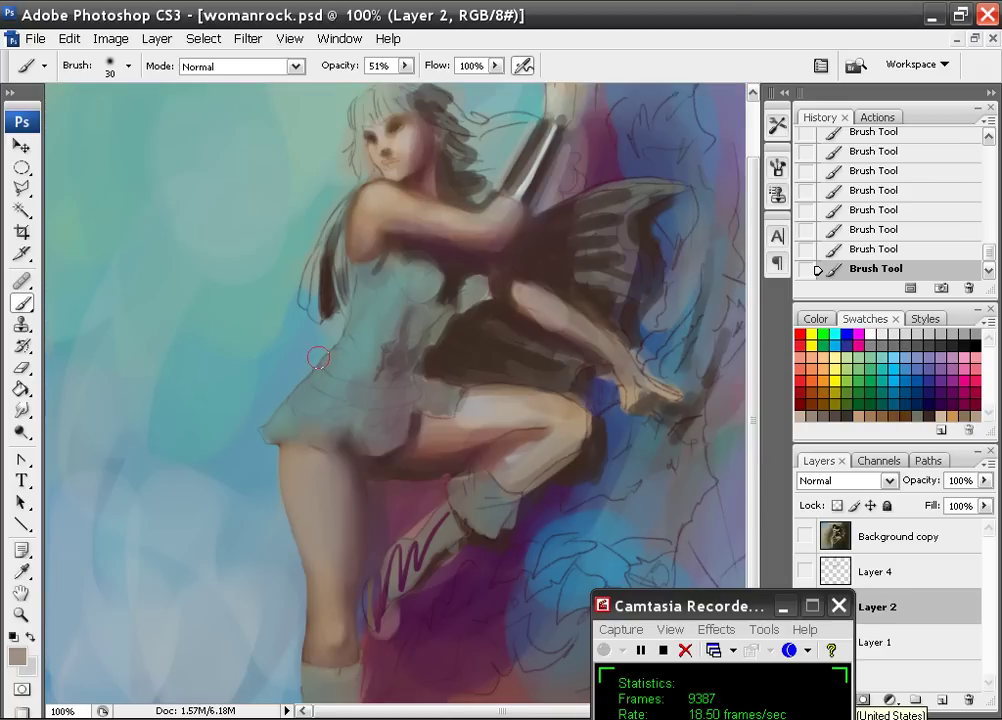
pyautogui.hotkey('ctrl', '+')
pyautogui.moveTo(357, 517); pyautogui.dragTo(296, 258)
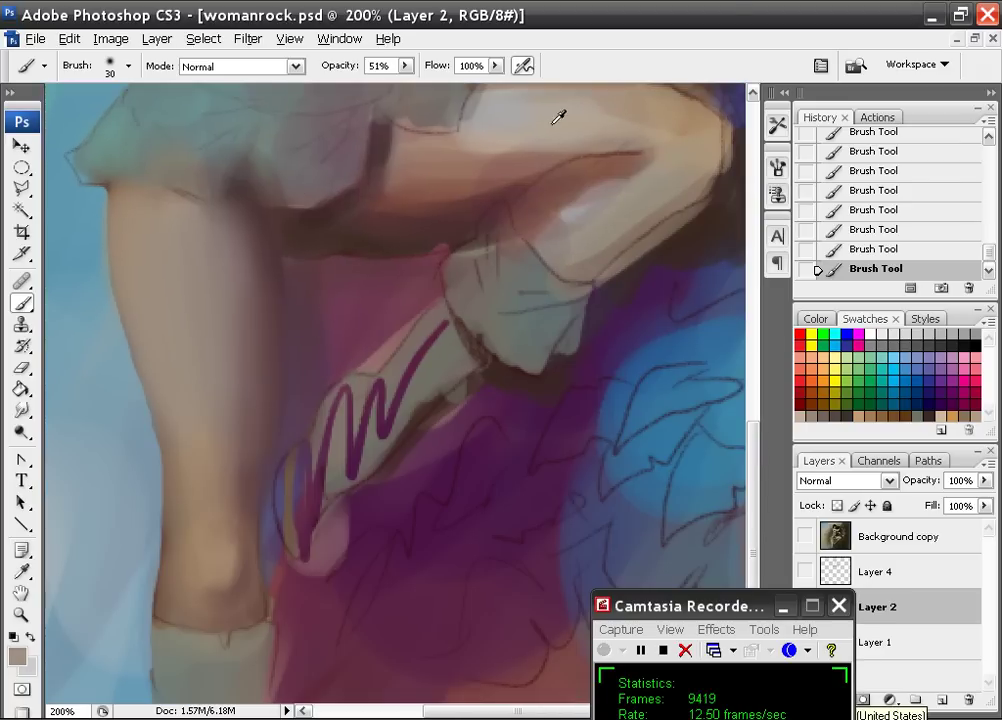
pyautogui.press('i')
pyautogui.click(17, 656)
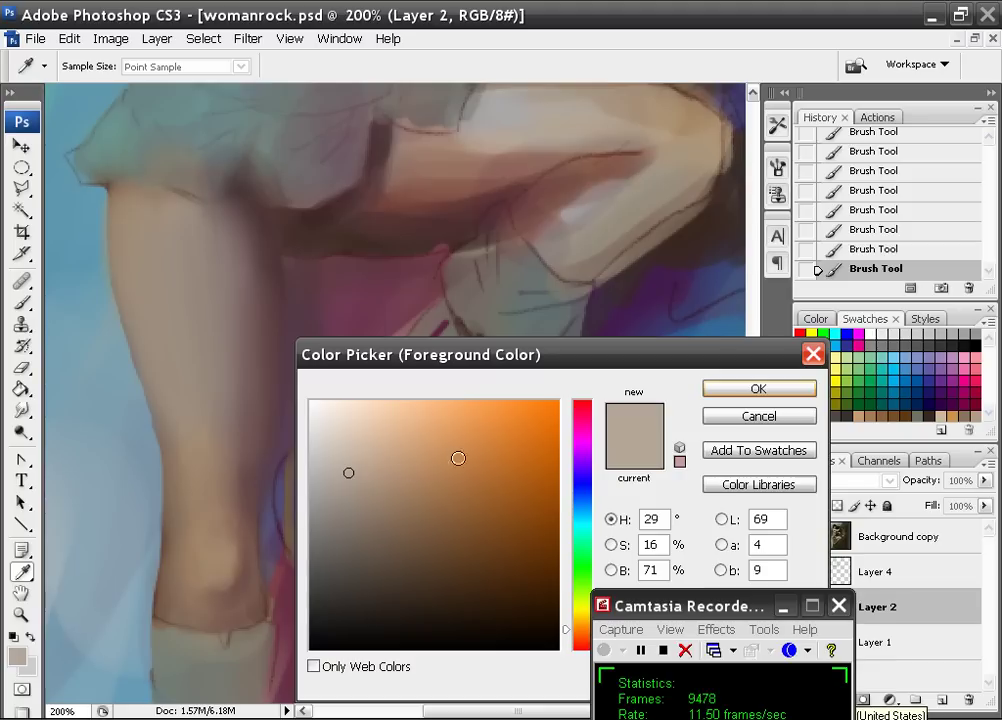
pyautogui.click(403, 430)
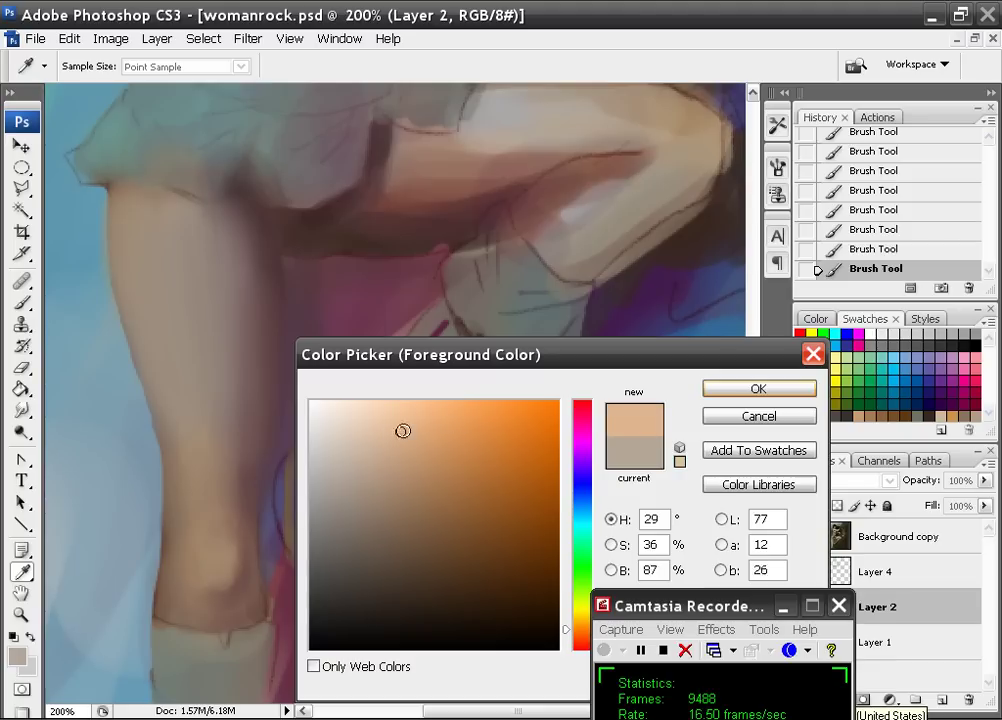
pyautogui.click(712, 390)
# - Brush a light peach highlight down the front of the standing thigh
pyautogui.press('b')
pyautogui.hotkey('ctrl', '-')
pyautogui.hotkey('ctrl', '-')
pyautogui.hotkey('ctrl', '-')
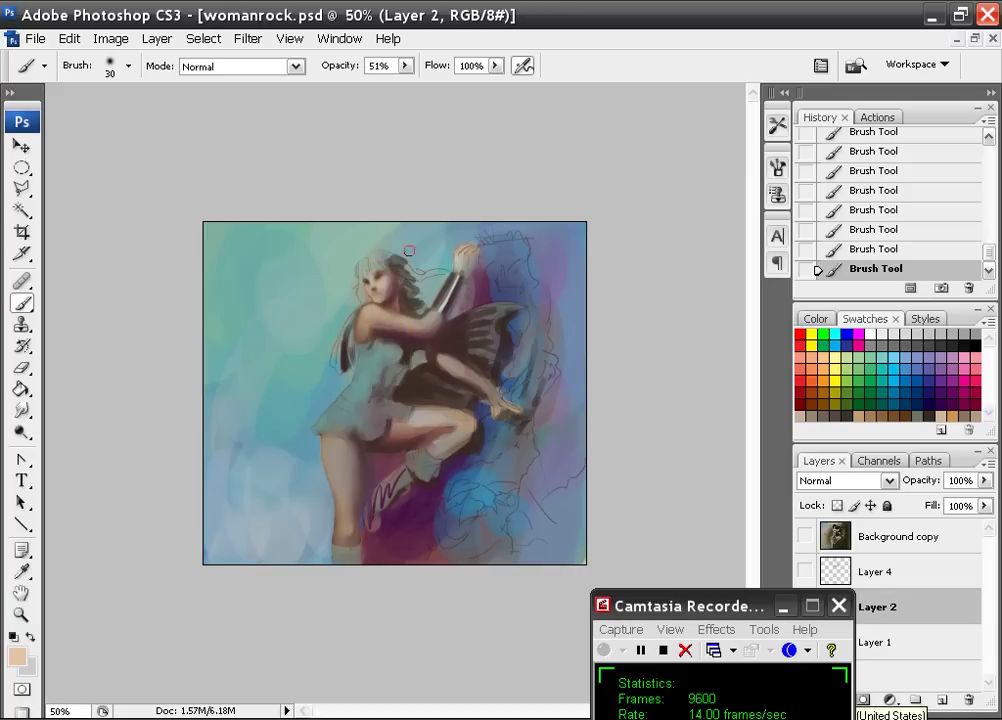
pyautogui.hotkey('ctrl', '+')
pyautogui.hotkey('ctrl', '+')
pyautogui.hotkey('ctrl', '+')
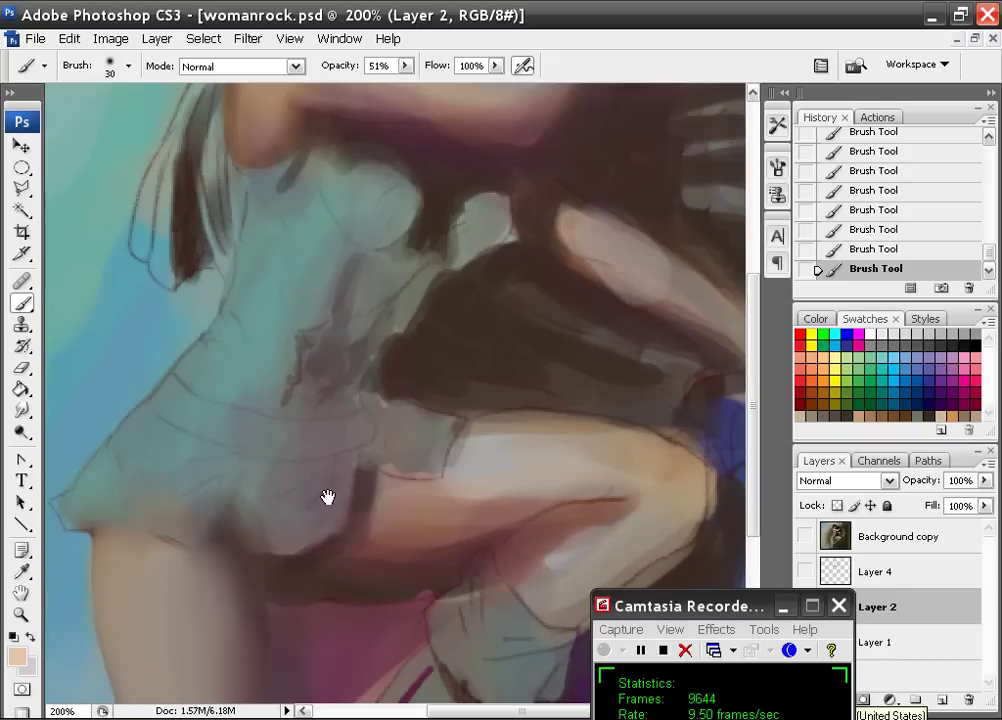
pyautogui.moveTo(327, 497); pyautogui.dragTo(387, 167)
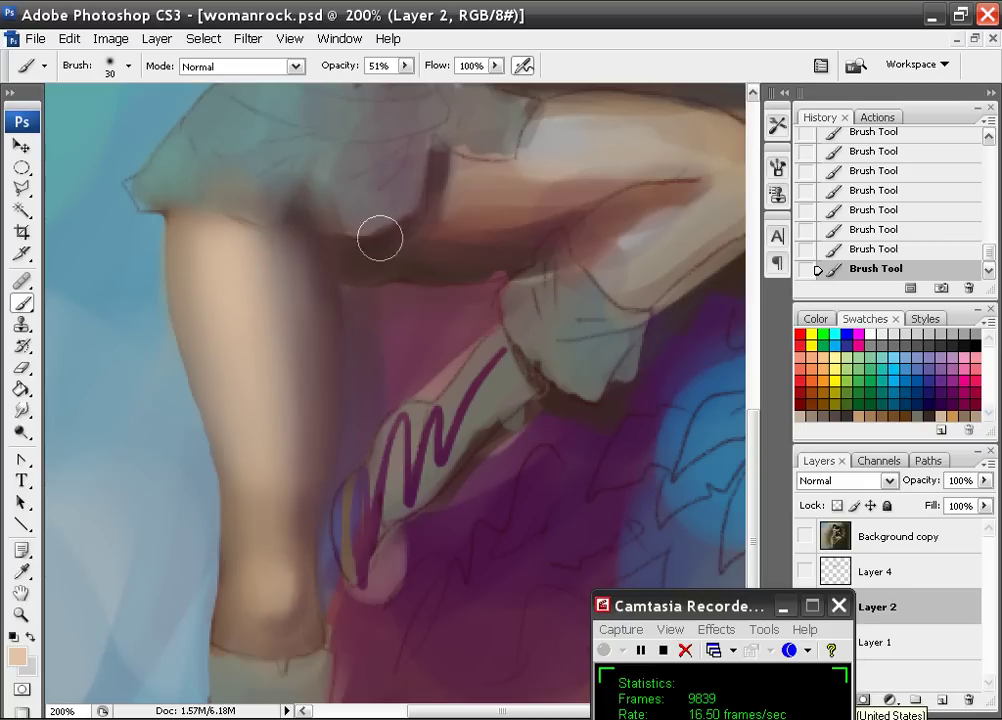
# - Blend the edge of the thigh highlight into the inner shadow with sampled peach and purple-brown tones
pyautogui.keyDown('alt'); pyautogui.click(302, 355); pyautogui.keyUp('alt')
pyautogui.moveTo(264, 228); pyautogui.dragTo(266, 289)
pyautogui.keyDown('alt'); pyautogui.click(252, 339); pyautogui.keyUp('alt')
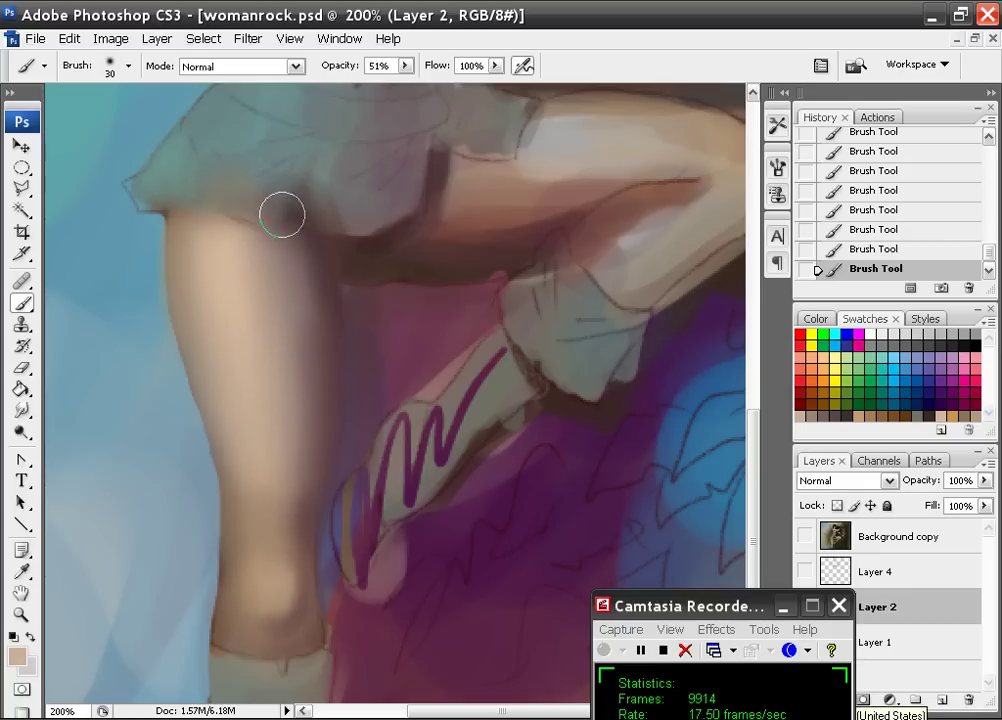
pyautogui.keyDown('alt'); pyautogui.click(307, 488); pyautogui.keyUp('alt')
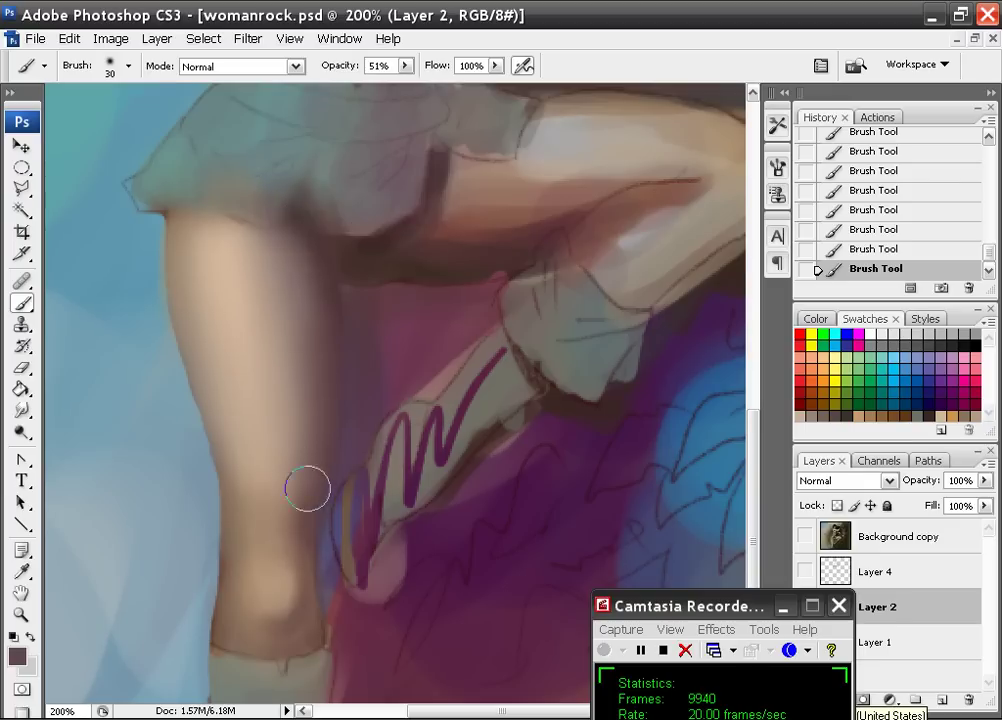
# - Switch to the hard 5 px brush and clean the outer contour of the standing thigh and knee with sampled browns
pyautogui.rightClick(237, 312)
pyautogui.click(556, 538)
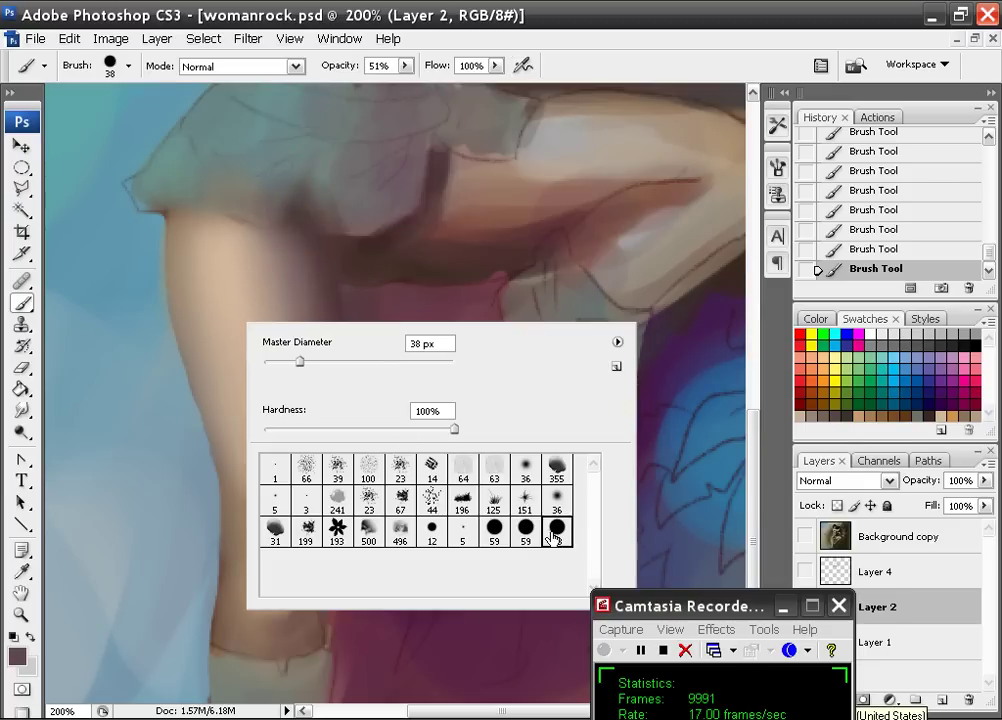
pyautogui.click(277, 506)
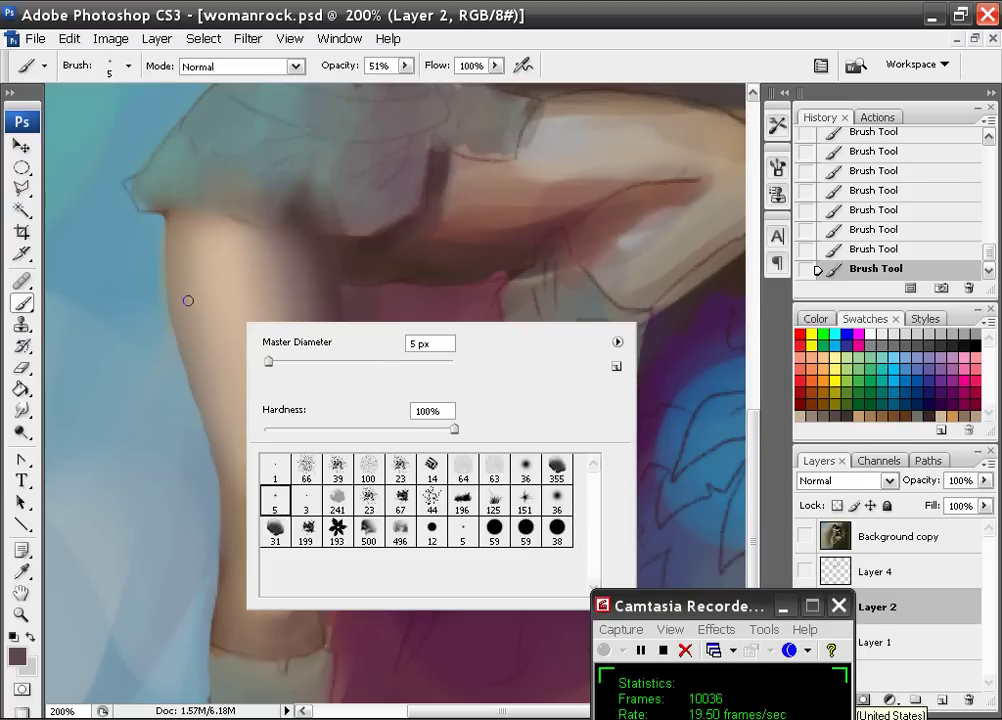
pyautogui.click(214, 374)
pyautogui.hotkey('ctrl', '+')
pyautogui.moveTo(165, 308)
pyautogui.mouseDown()
pyautogui.moveTo(403, 376)
pyautogui.moveTo(566, 489)
pyautogui.mouseUp()
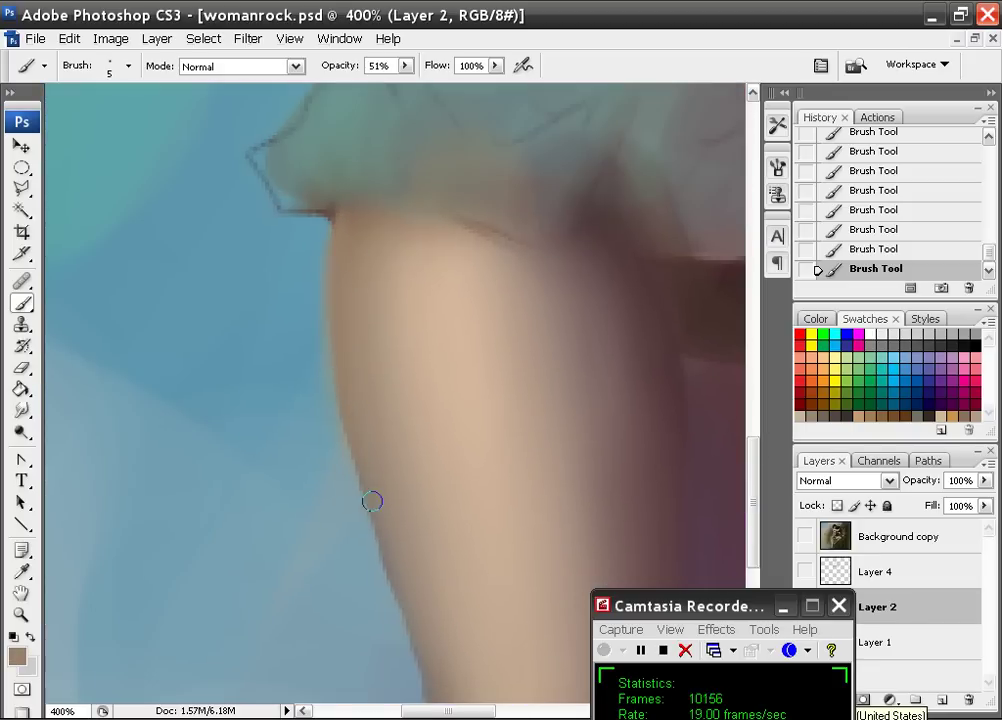
pyautogui.moveTo(381, 552); pyautogui.dragTo(306, 308)
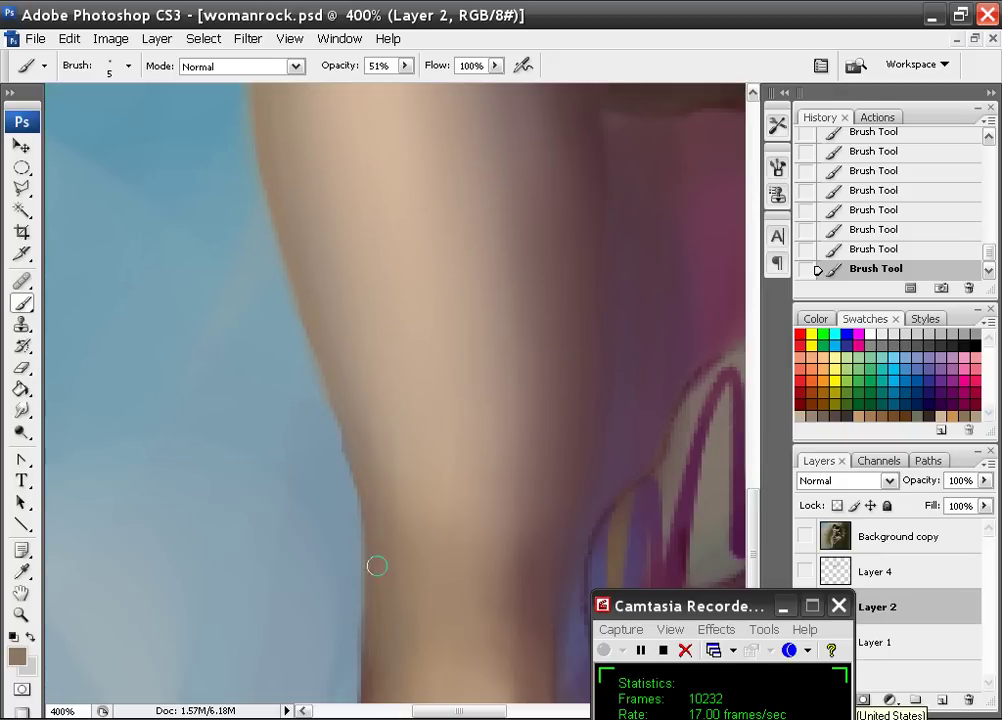
pyautogui.moveTo(380, 543); pyautogui.dragTo(330, 340)
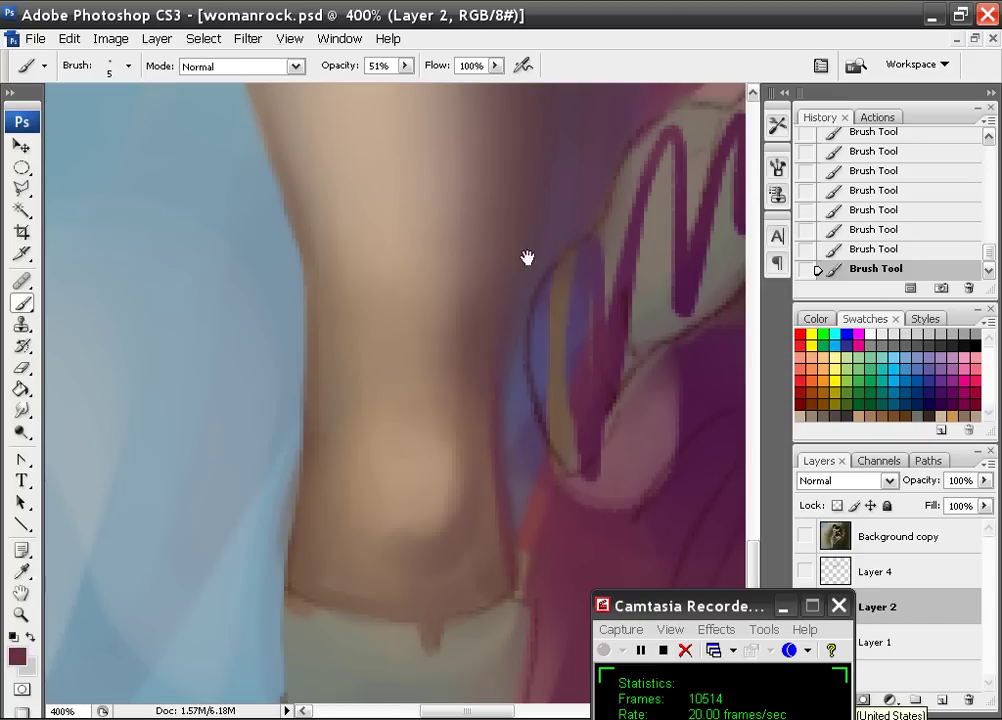
# - Define the inner edge of the standing leg from thigh to knee with sampled dark brown
pyautogui.moveTo(527, 258); pyautogui.dragTo(418, 388)
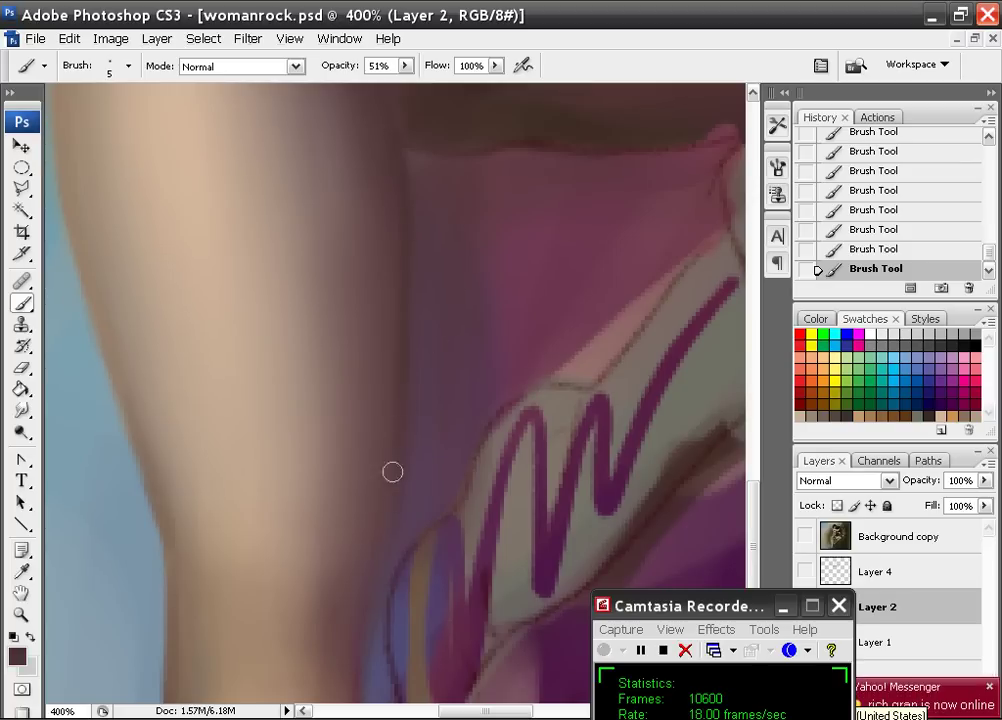
pyautogui.moveTo(394, 411); pyautogui.dragTo(392, 247)
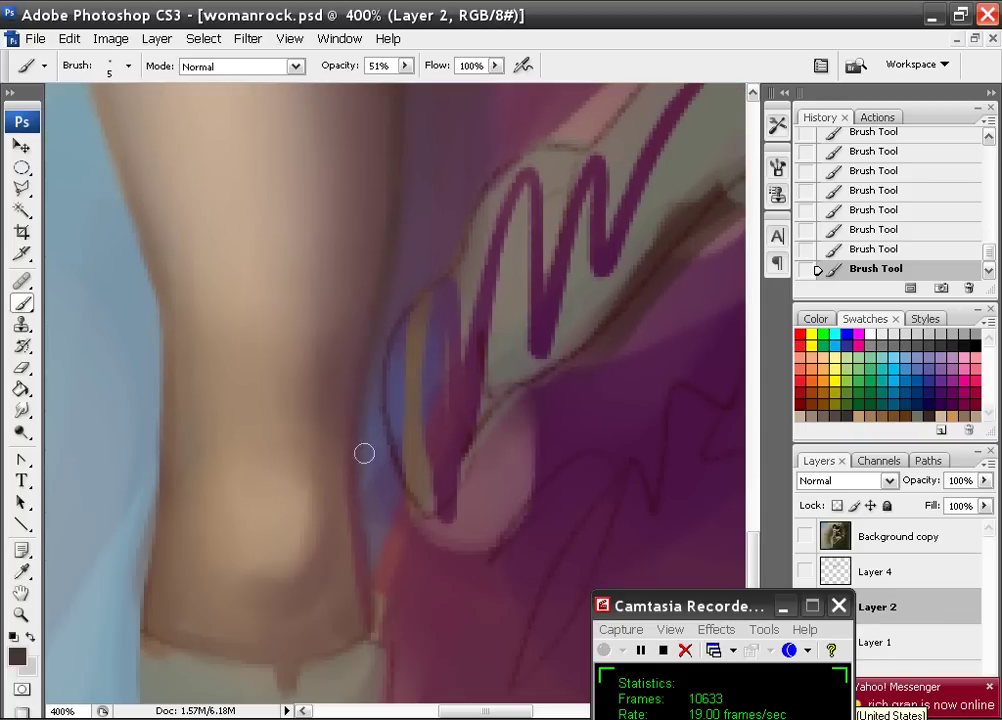
pyautogui.moveTo(310, 407); pyautogui.dragTo(340, 347)
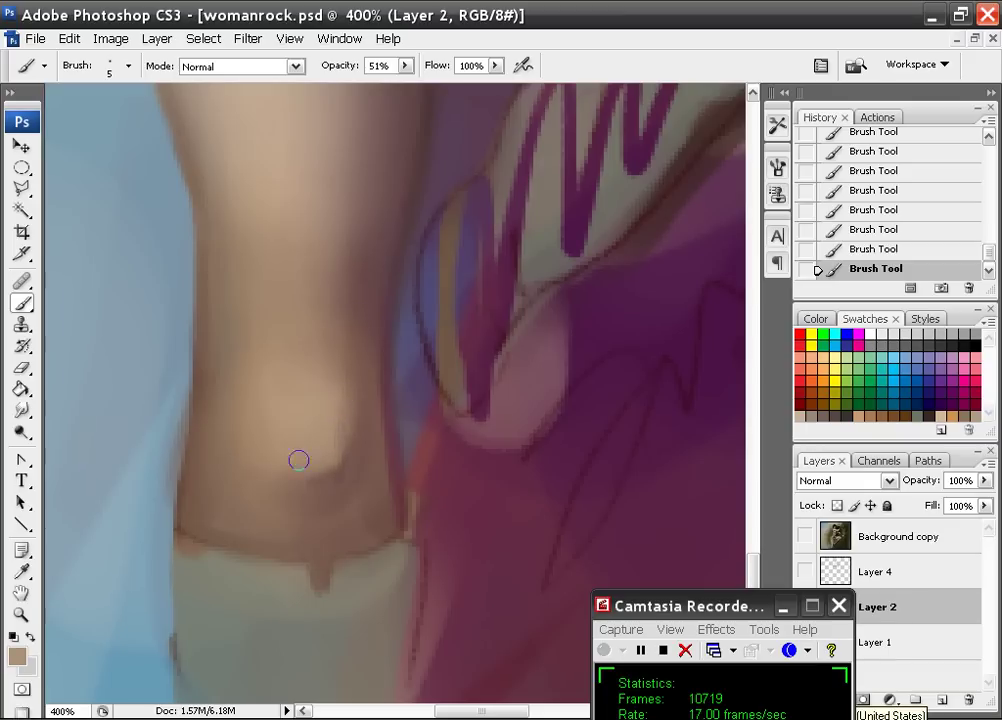
# - Rework the kneecap and the skin above the boot with sampled tan tones
pyautogui.moveTo(347, 256); pyautogui.dragTo(340, 568)
pyautogui.moveTo(364, 395); pyautogui.dragTo(365, 595)
pyautogui.moveTo(320, 331); pyautogui.dragTo(330, 398)
# - Show the Background copy reference layer and compare the standing leg and knee across the whole figure
pyautogui.hotkey('ctrl', '-')
pyautogui.hotkey('ctrl', '-')
pyautogui.hotkey('ctrl', '-')
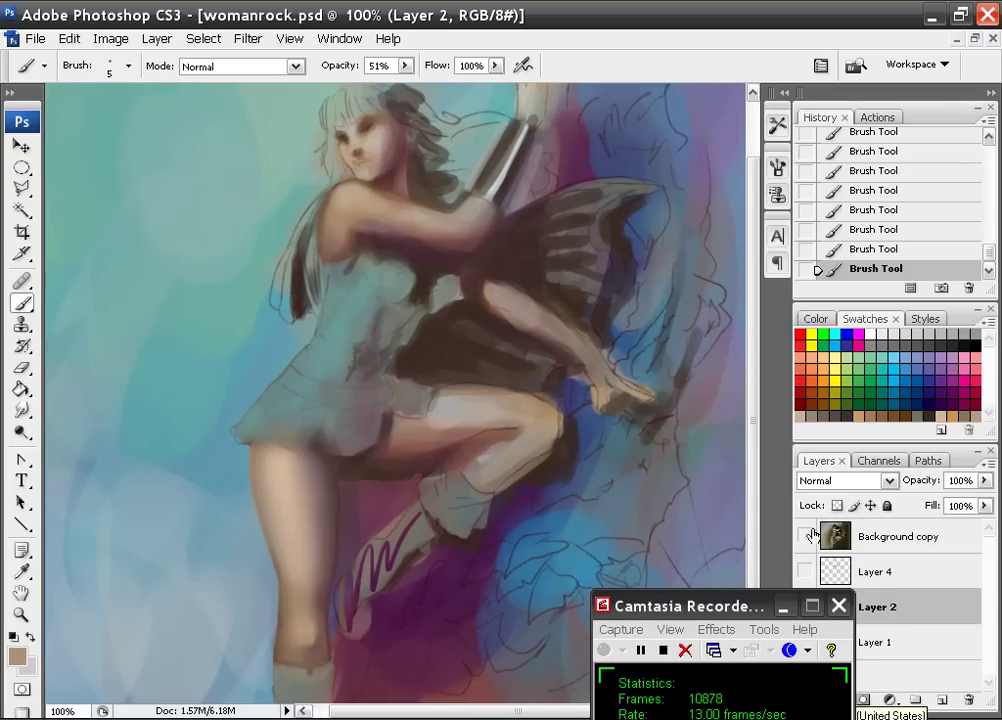
pyautogui.click(805, 538)
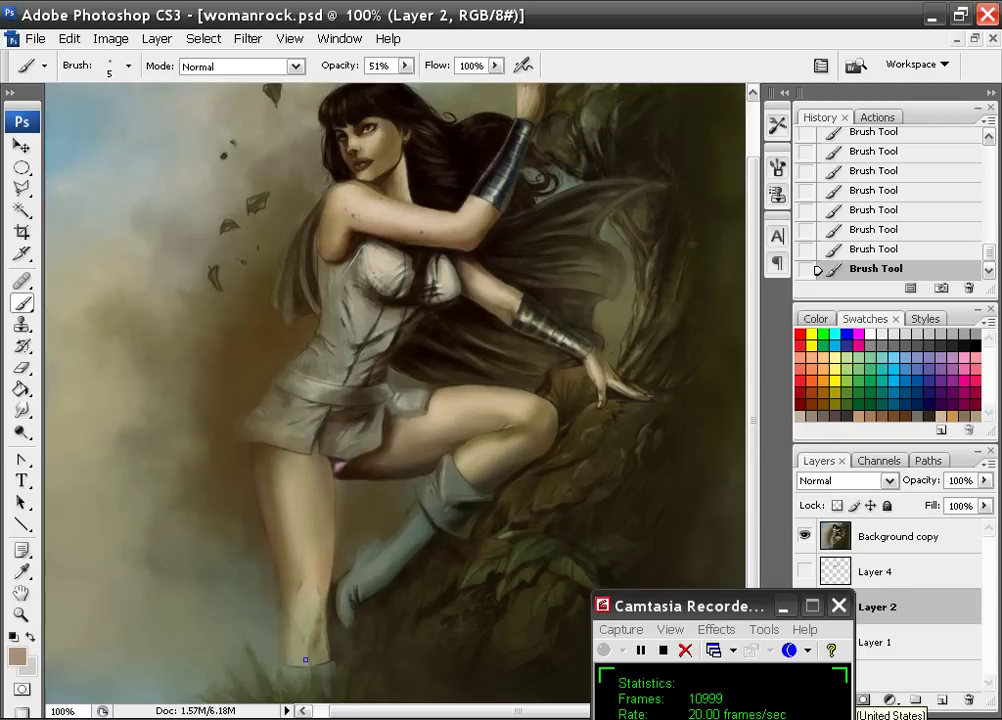
# - Hide the Background copy layer and shade the outer side of the standing thigh in sampled mauve-brown with a hard 13 px brush
pyautogui.click(805, 537)
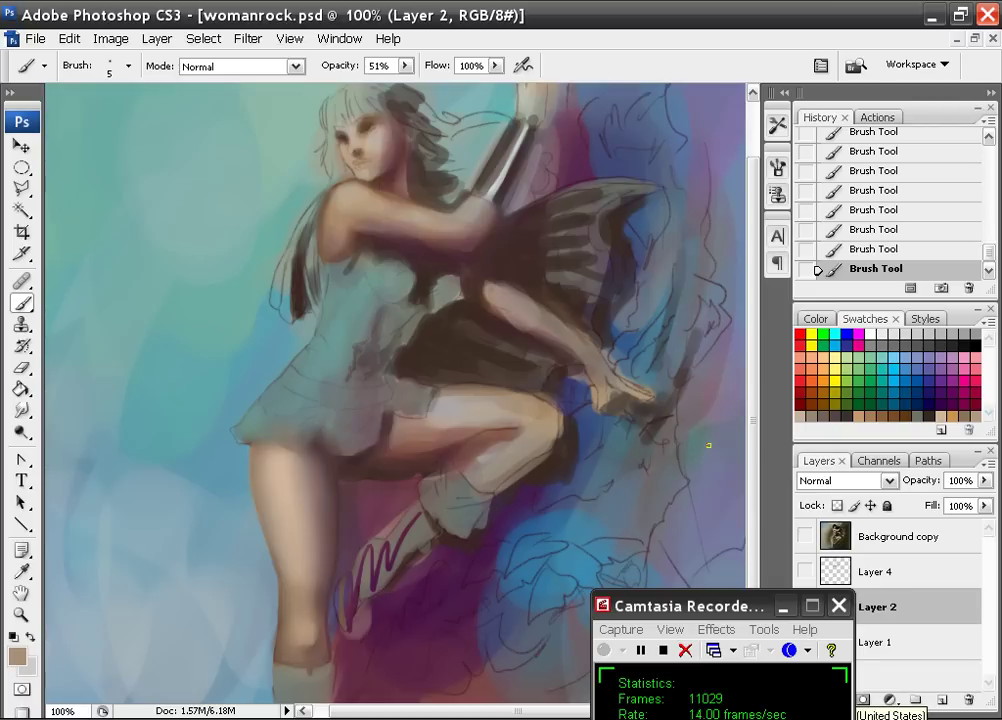
pyautogui.hotkey('ctrl', '+')
pyautogui.hotkey('ctrl', '+')
pyautogui.moveTo(349, 474); pyautogui.dragTo(389, 161)
pyautogui.moveTo(281, 412); pyautogui.dragTo(432, 262)
pyautogui.moveTo(323, 191); pyautogui.dragTo(356, 360)
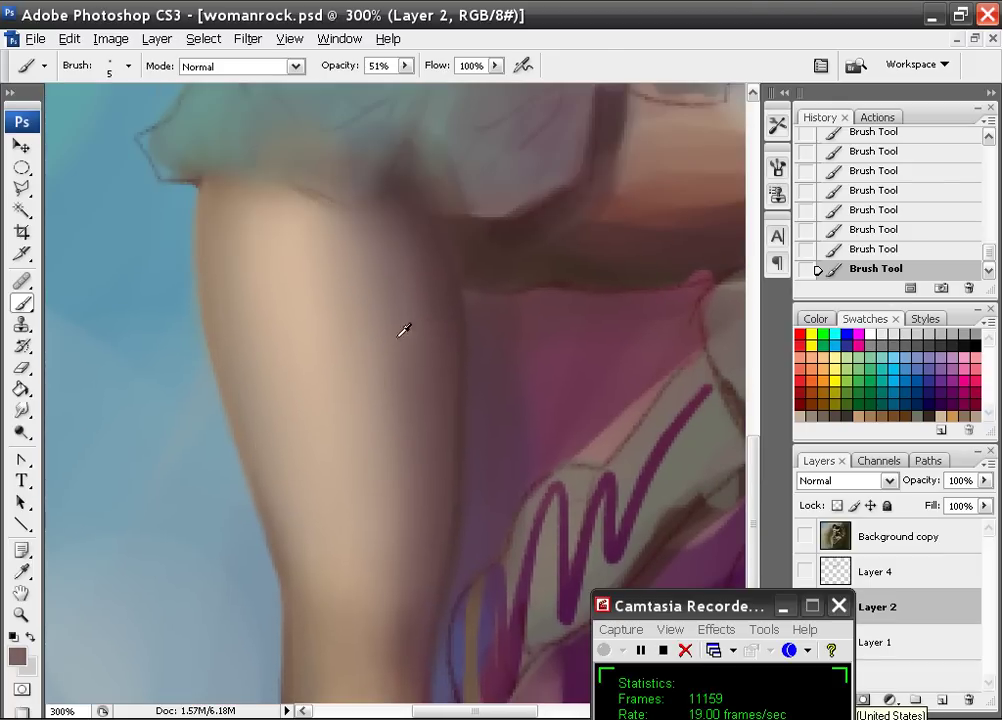
pyautogui.rightClick(320, 349)
pyautogui.click(637, 553)
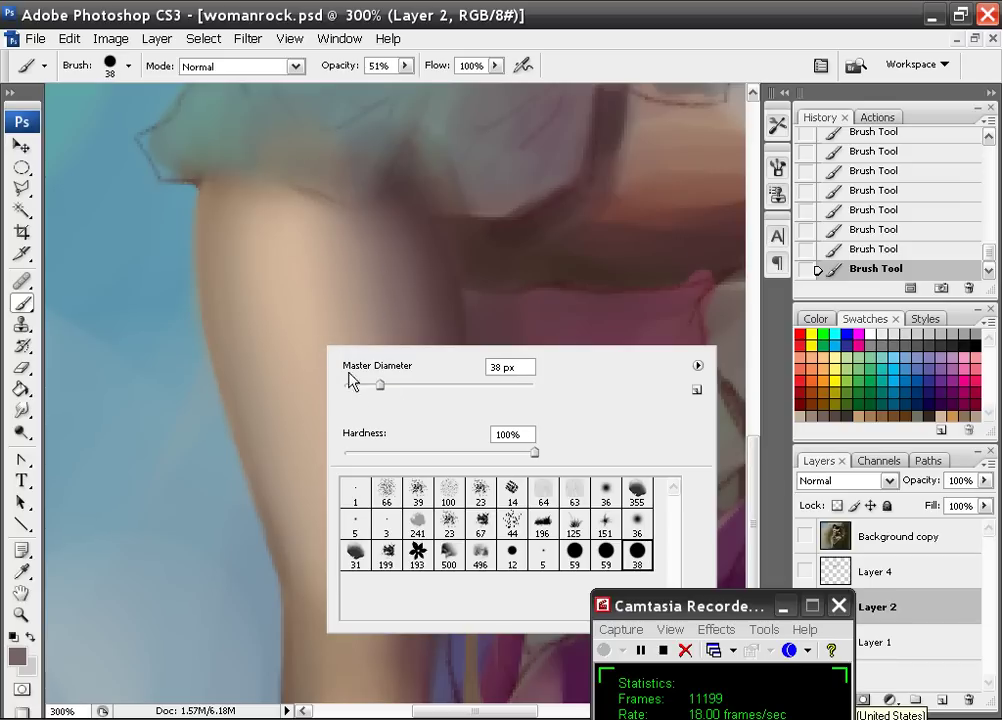
pyautogui.moveTo(359, 391); pyautogui.dragTo(355, 387)
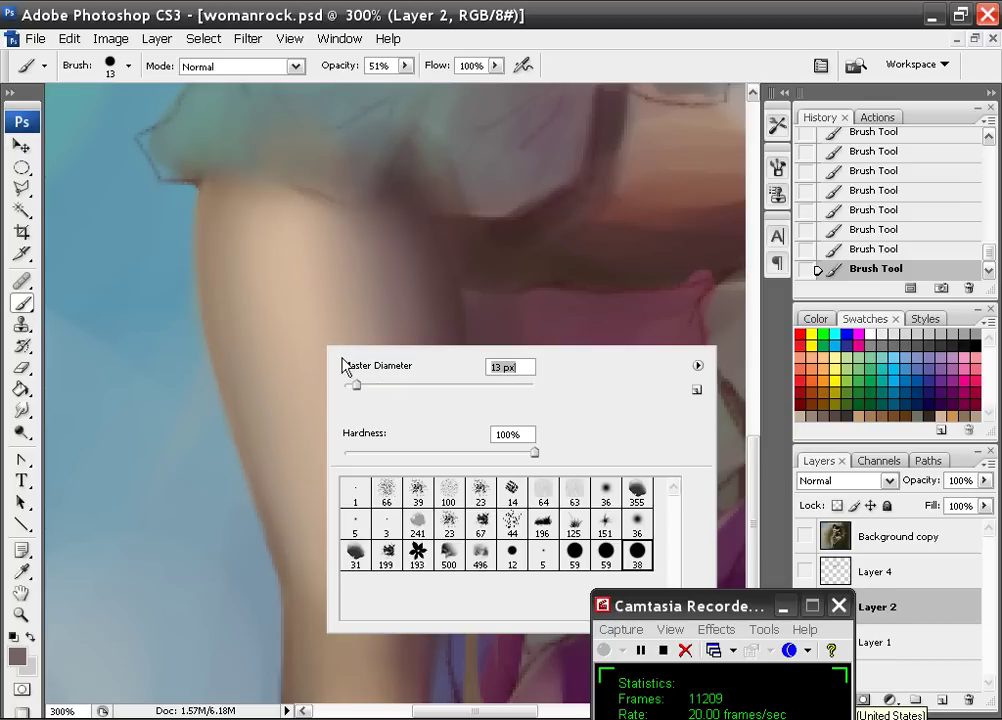
pyautogui.click(229, 195)
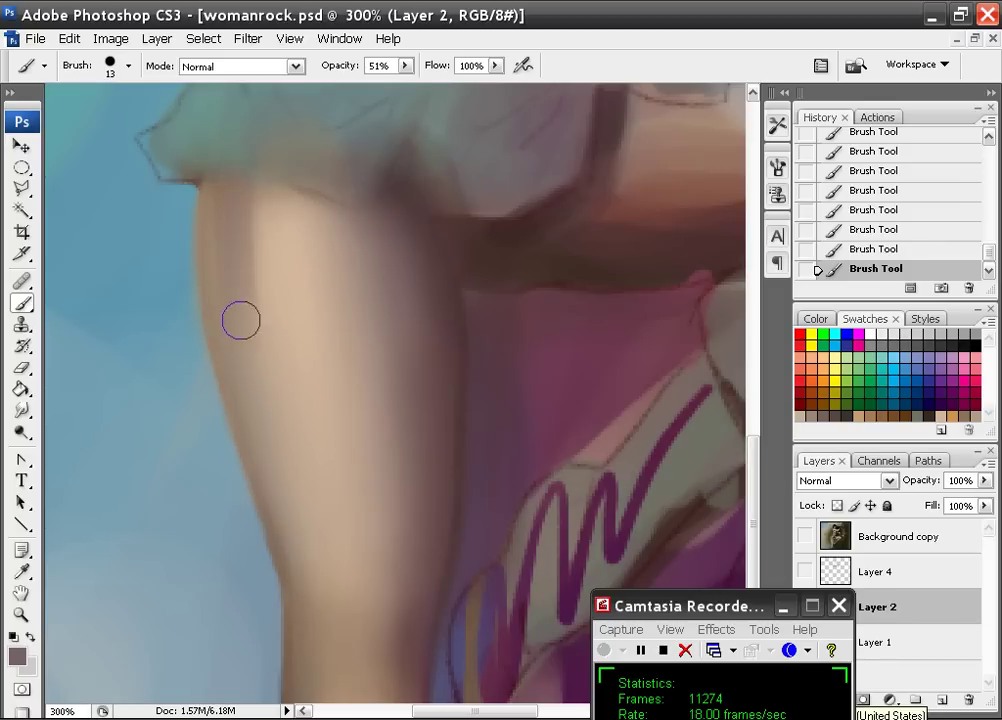
pyautogui.moveTo(232, 165)
pyautogui.mouseDown()
pyautogui.moveTo(292, 483)
pyautogui.moveTo(235, 172)
pyautogui.moveTo(268, 440)
pyautogui.mouseUp()
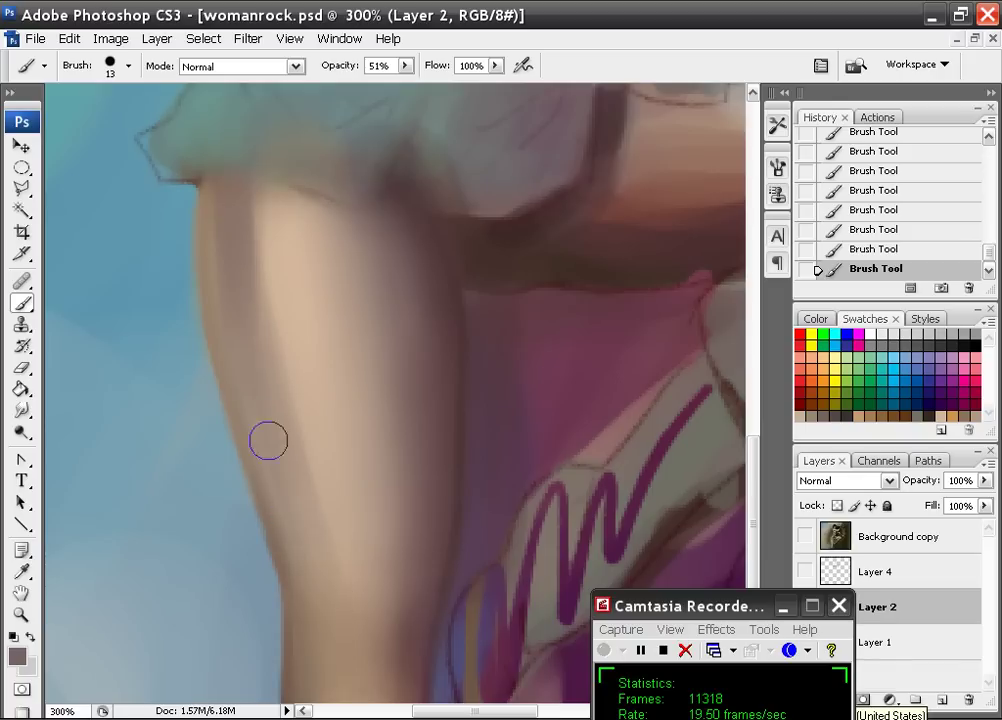
# - Narrow the shadow band on the outer thigh by painting sampled light skin tone along its inner edge
pyautogui.keyDown('alt'); pyautogui.click(271, 251); pyautogui.keyUp('alt')
pyautogui.keyDown('alt'); pyautogui.click(287, 371); pyautogui.keyUp('alt')
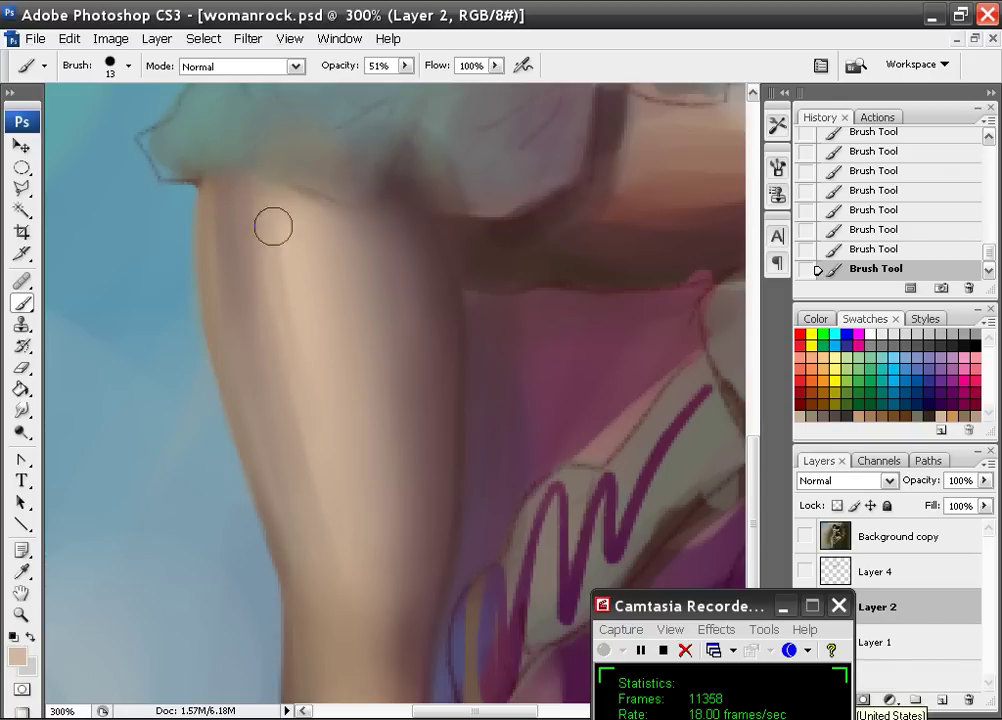
pyautogui.moveTo(273, 226); pyautogui.dragTo(281, 371)
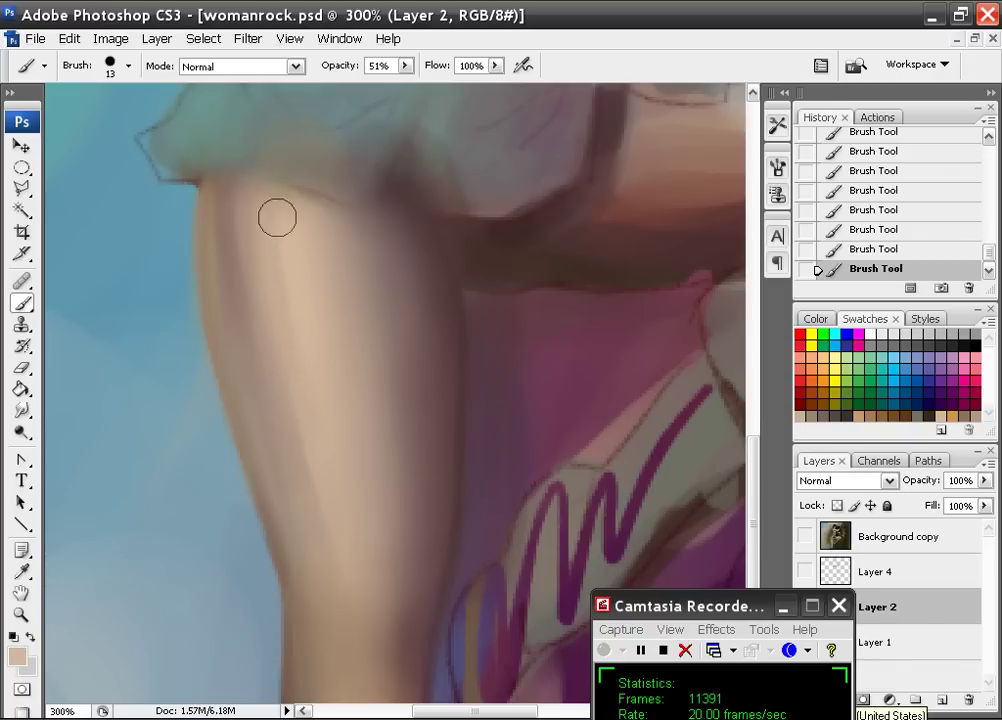
pyautogui.moveTo(277, 217)
pyautogui.mouseDown()
pyautogui.moveTo(319, 458)
pyautogui.moveTo(275, 264)
pyautogui.moveTo(289, 408)
pyautogui.moveTo(316, 490)
pyautogui.mouseUp()
# - Switch to the soft round brush at 20 px and blend the outer thigh shadow into the lit skin with sampled tones
pyautogui.keyDown('alt'); pyautogui.click(319, 381); pyautogui.keyUp('alt')
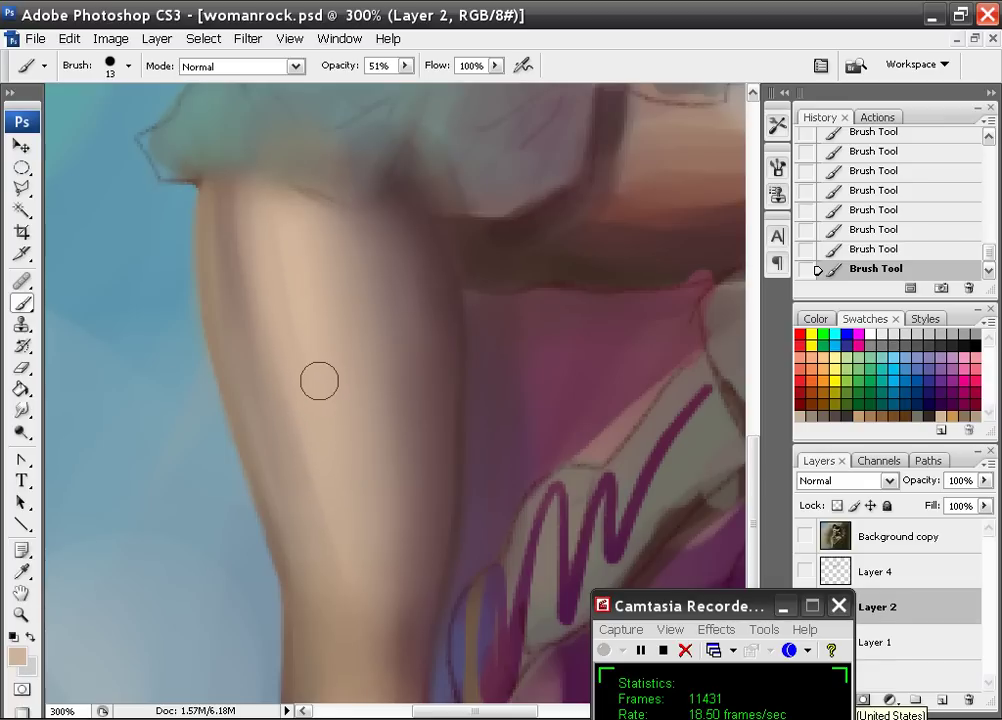
pyautogui.rightClick(319, 381)
pyautogui.click(637, 557)
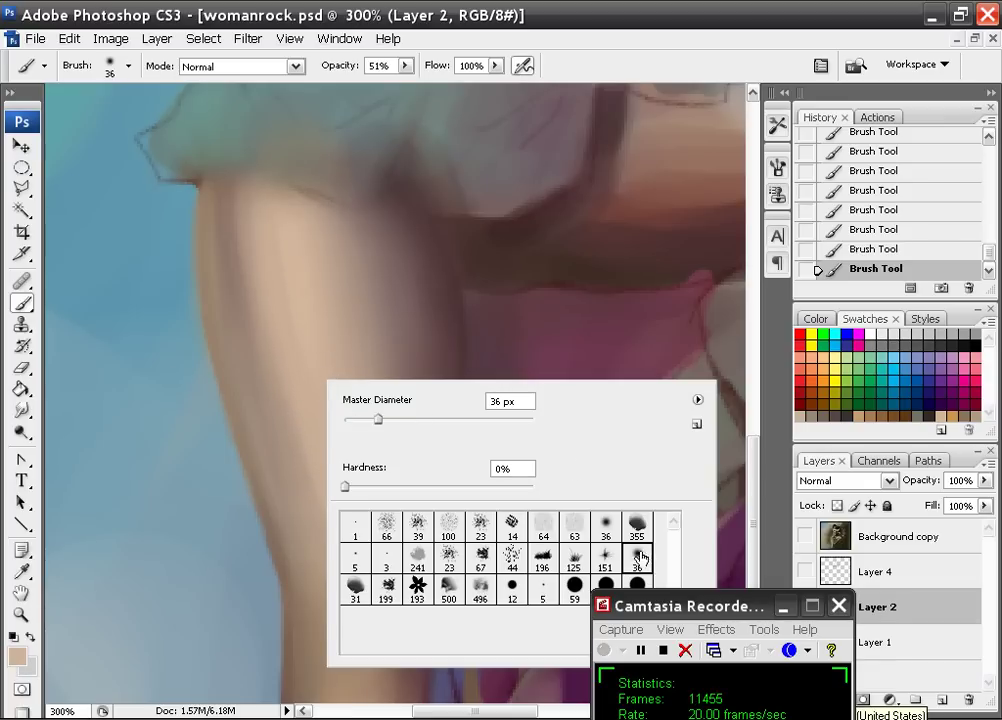
pyautogui.click(361, 422)
pyautogui.keyDown('alt'); pyautogui.click(262, 252); pyautogui.keyUp('alt')
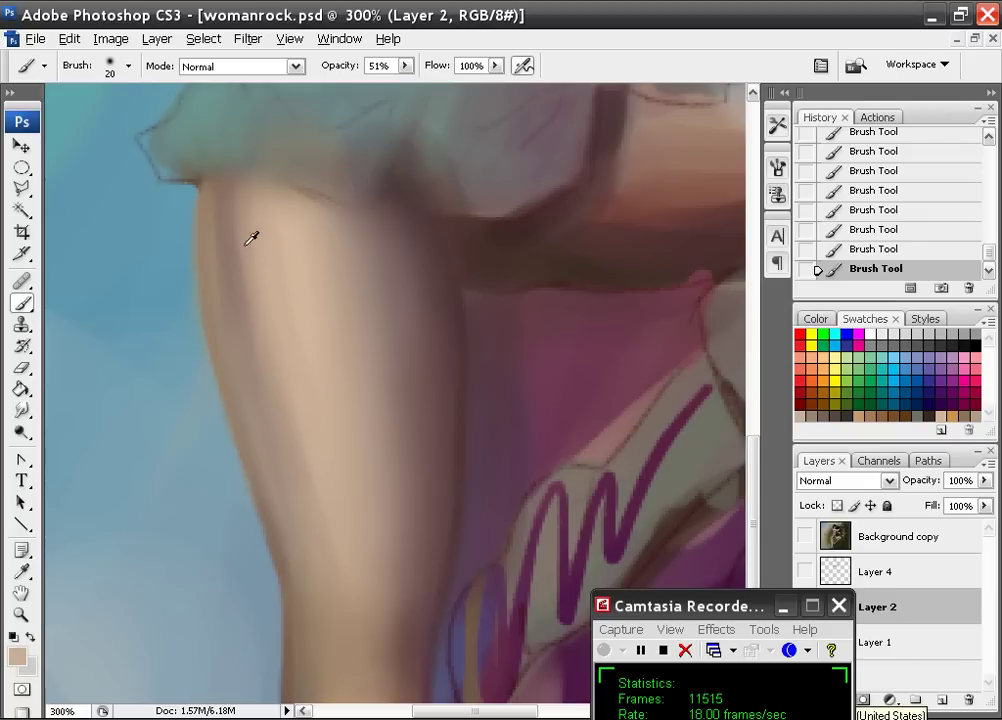
pyautogui.keyDown('alt'); pyautogui.click(237, 236); pyautogui.keyUp('alt')
pyautogui.moveTo(234, 229); pyautogui.dragTo(264, 329)
pyautogui.keyDown('alt'); pyautogui.click(295, 374); pyautogui.keyUp('alt')
pyautogui.moveTo(268, 219); pyautogui.dragTo(318, 518)
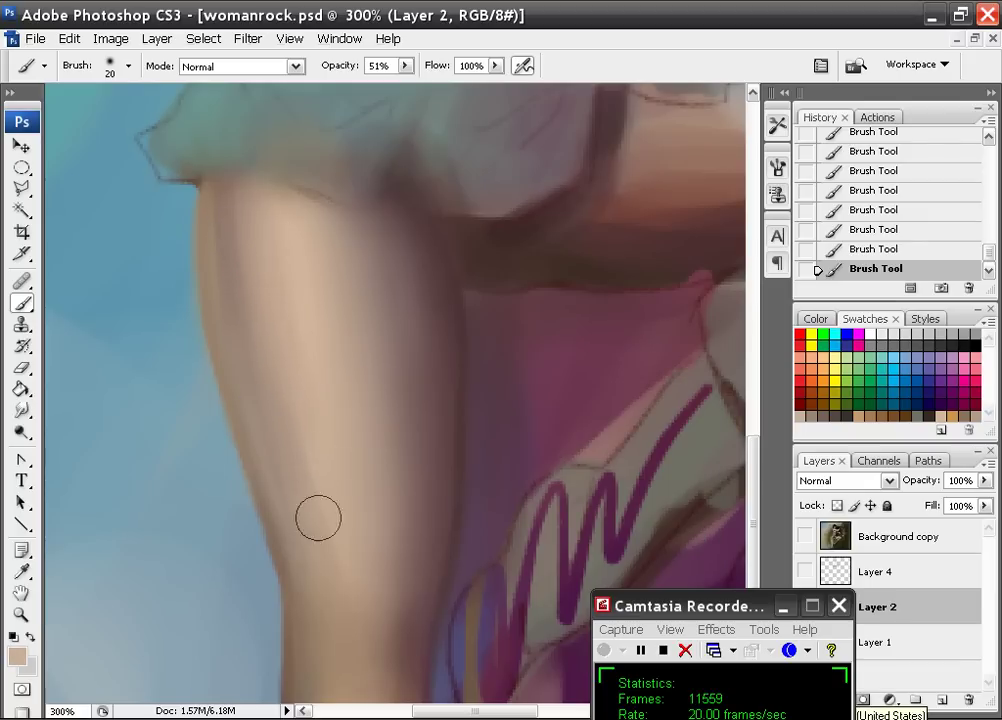
# - Smooth the shading across the upper and middle thigh with alternately sampled brown and light skin tones
pyautogui.keyDown('alt'); pyautogui.click(228, 261); pyautogui.keyUp('alt')
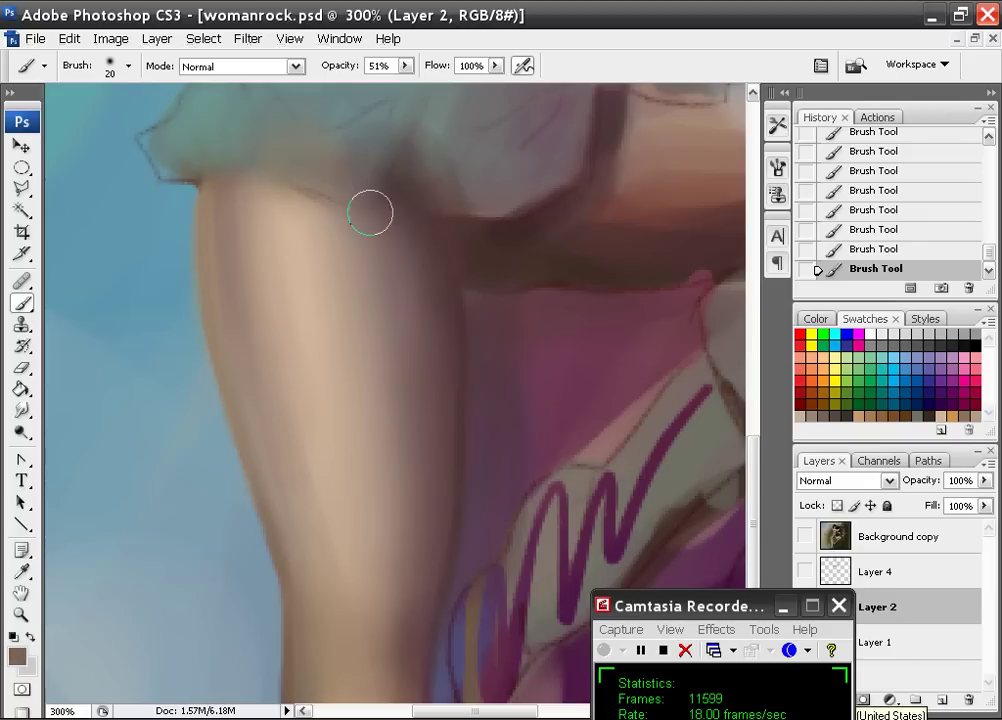
pyautogui.keyDown('alt'); pyautogui.click(322, 393); pyautogui.keyUp('alt')
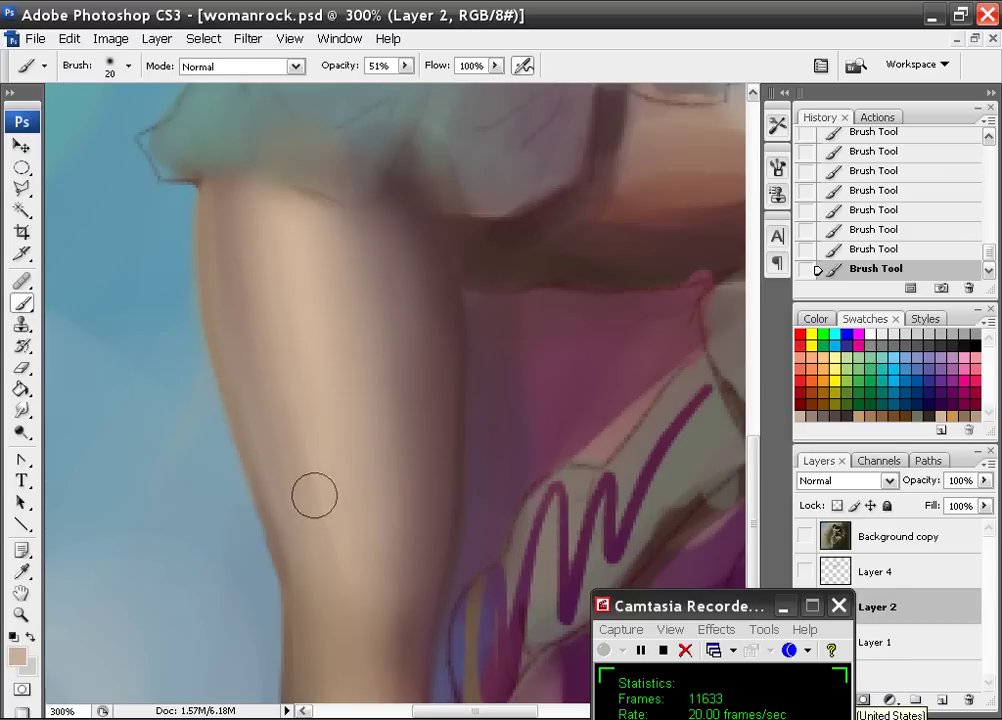
pyautogui.keyDown('alt'); pyautogui.click(366, 407); pyautogui.keyUp('alt')
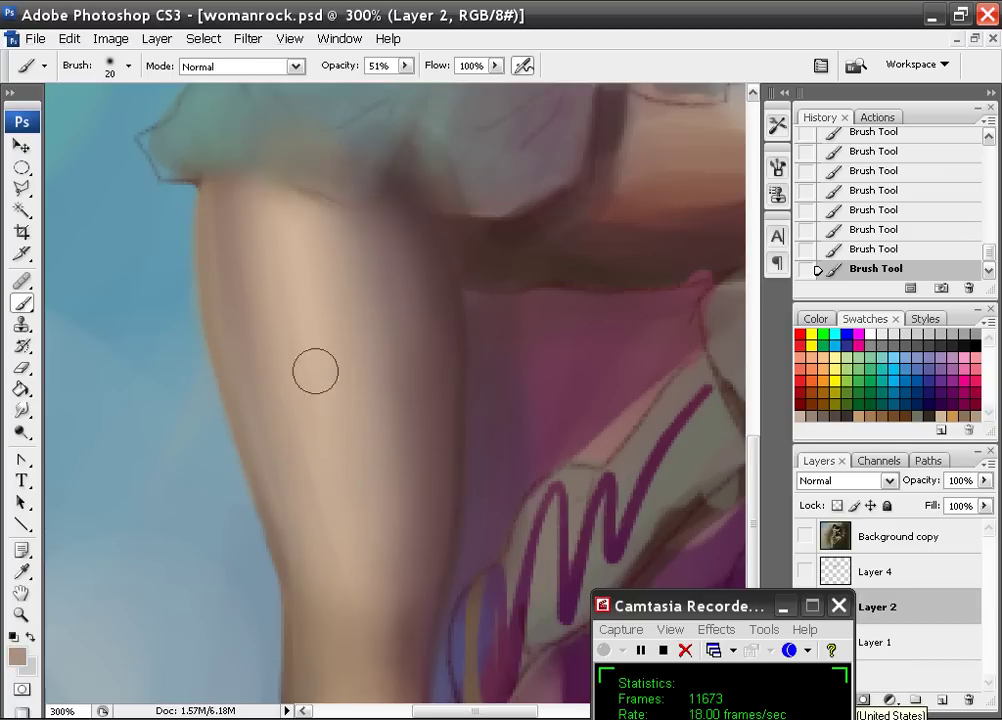
pyautogui.keyDown('alt'); pyautogui.click(287, 277); pyautogui.keyUp('alt')
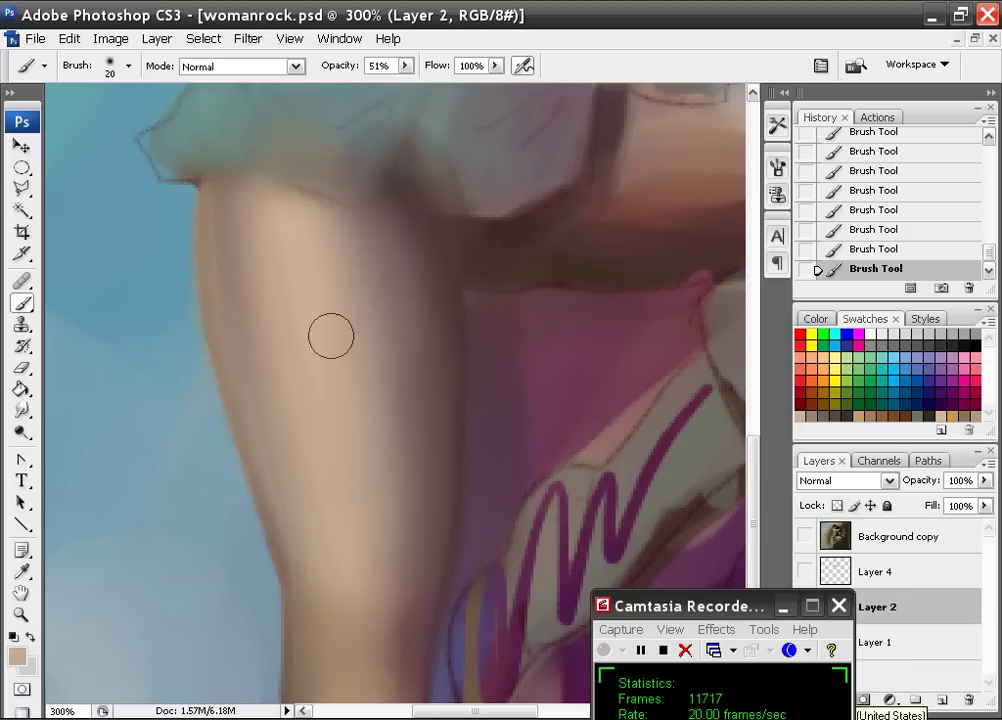
# - Lighten the skin just above the kneecap of the standing leg with a sampled tan tone
pyautogui.moveTo(354, 411); pyautogui.dragTo(330, 263)
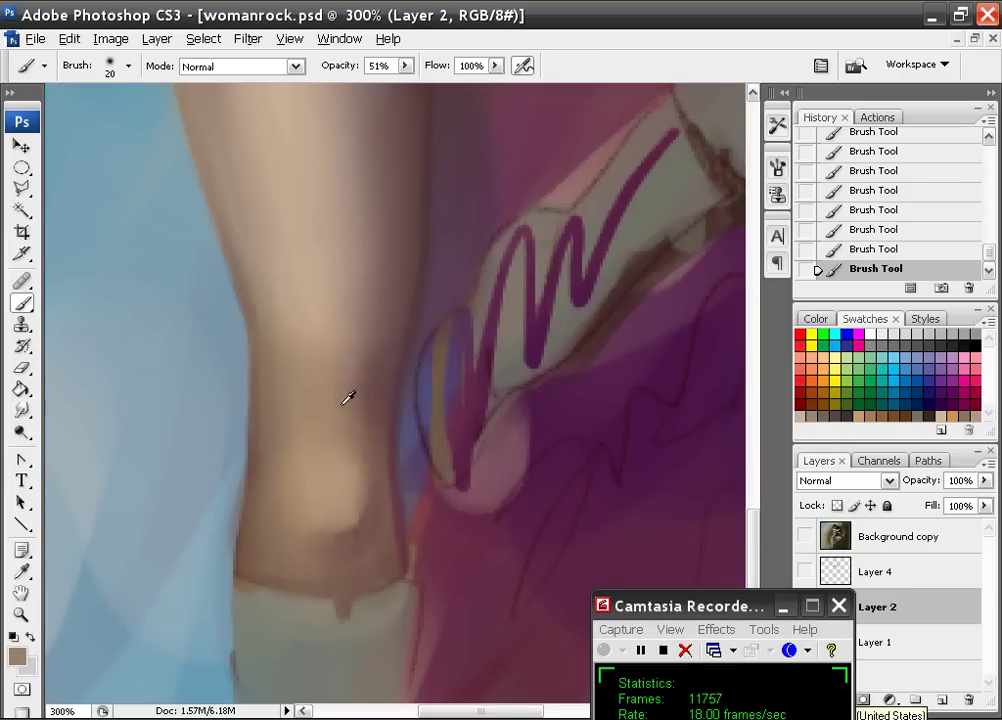
pyautogui.keyDown('alt'); pyautogui.click(317, 287); pyautogui.keyUp('alt')
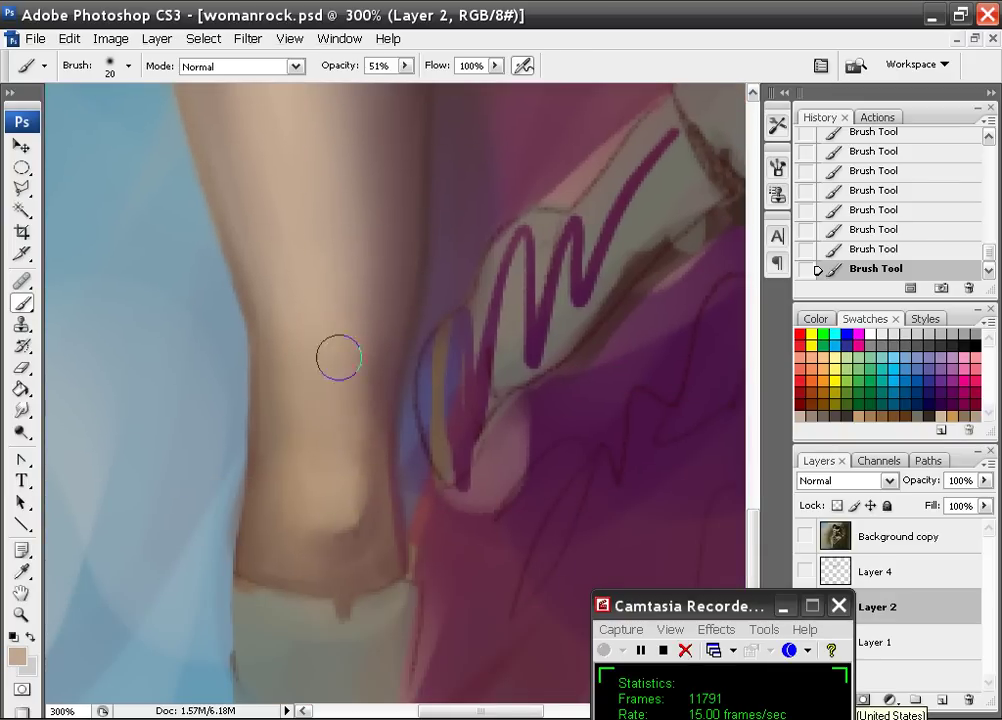